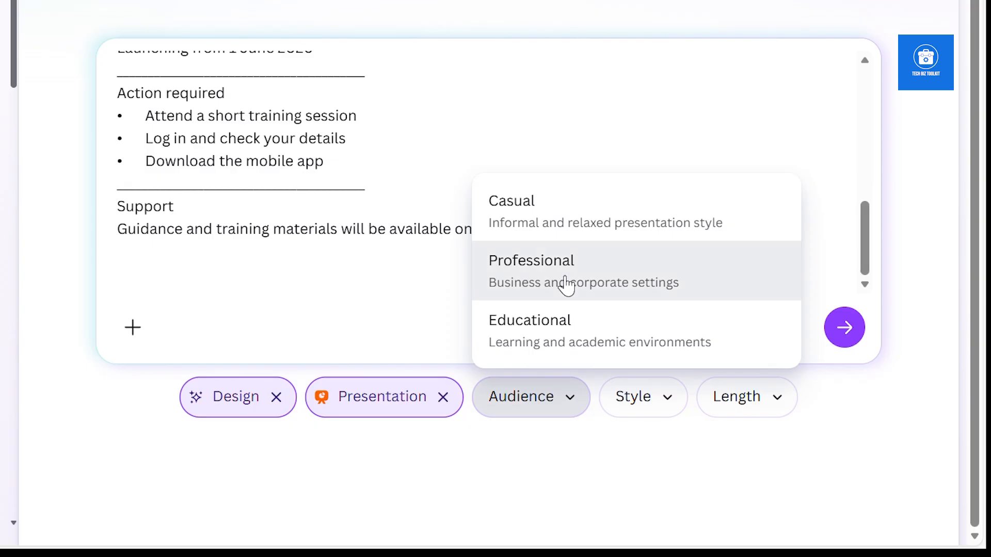
Set the presentation's audience to Professional, style to Digital and length to Short and sharp, and submit the prompt
click(671, 414)
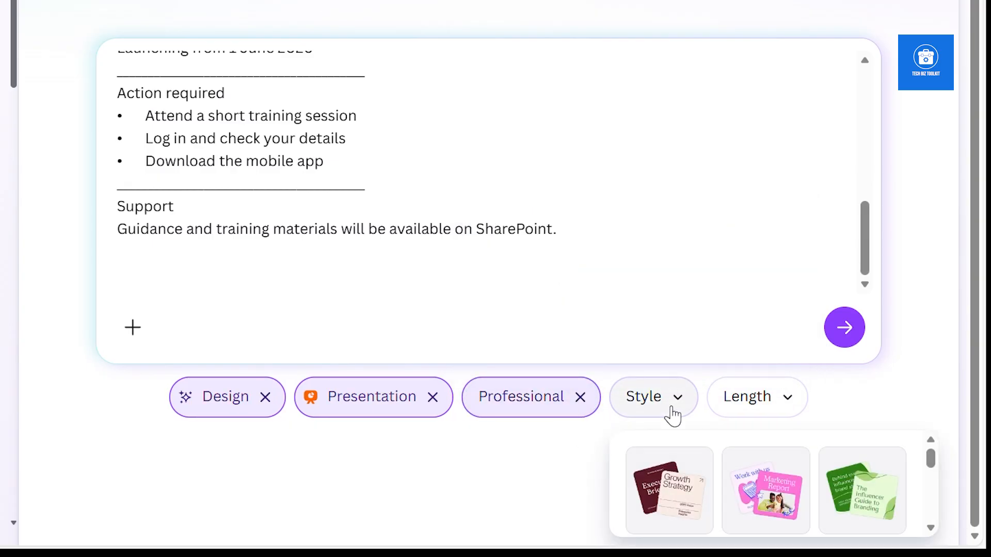
drag(933, 466, 922, 517)
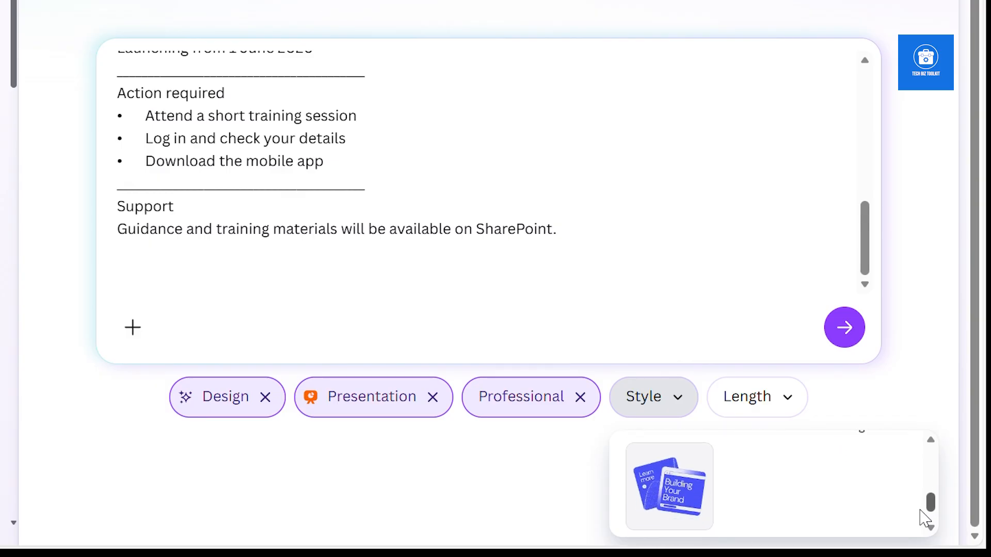
click(642, 487)
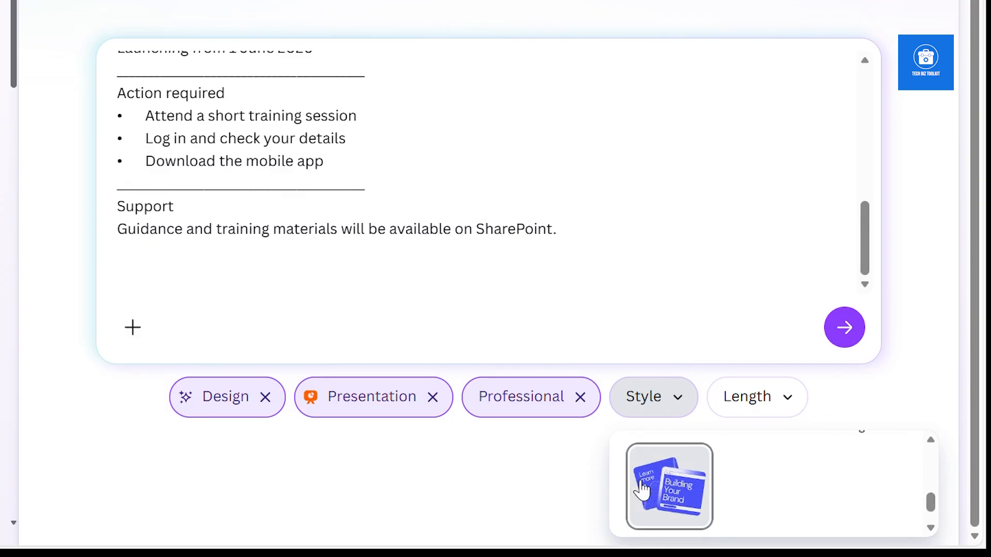
click(796, 408)
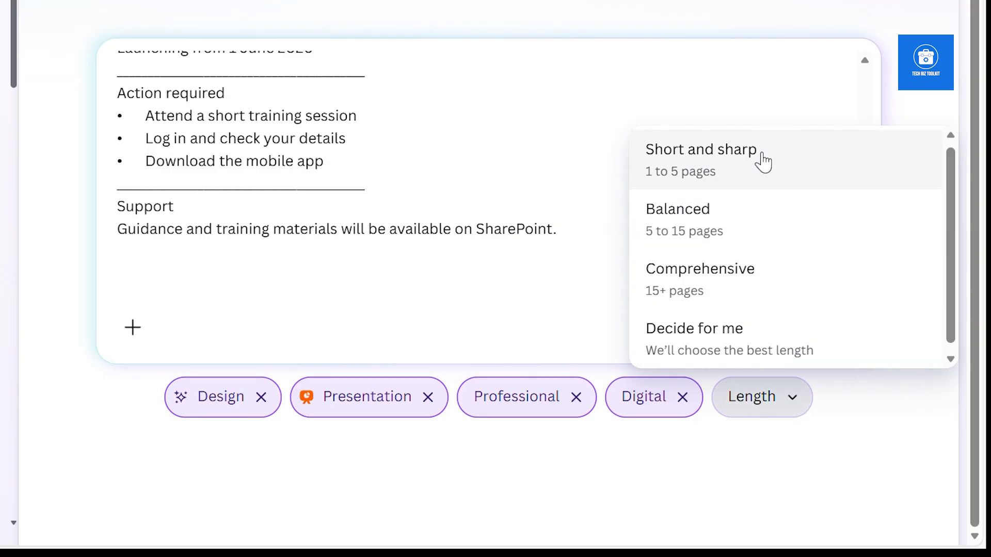
click(761, 172)
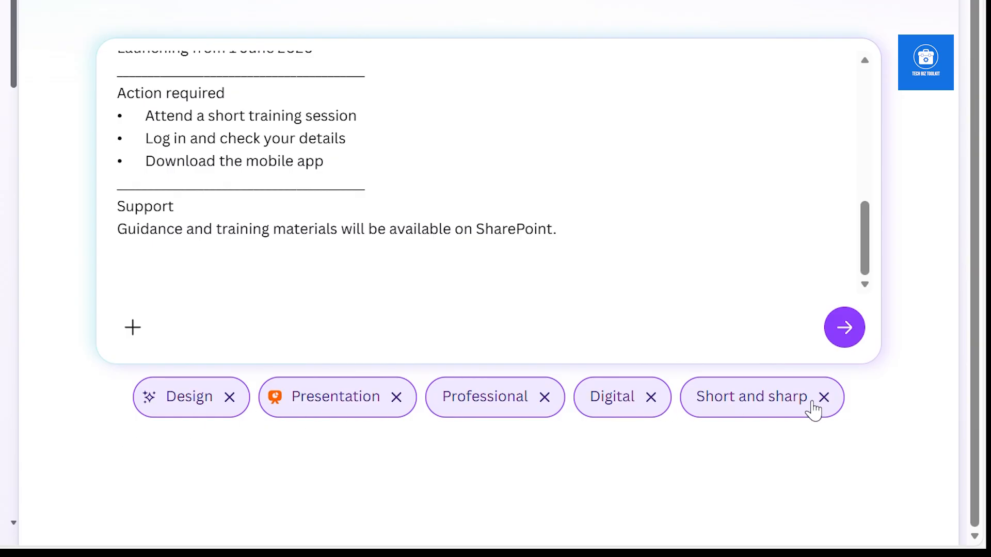
click(847, 324)
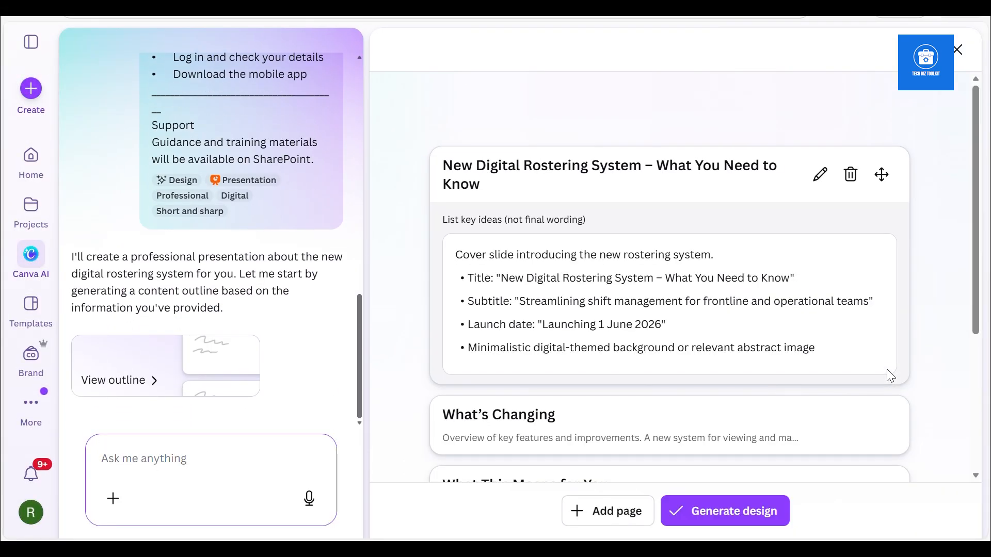
Review the generated outline, checking the key ideas of the cover, What's Changing and What This Means for You pages
click(886, 369)
scroll(887, 370, down, 2)
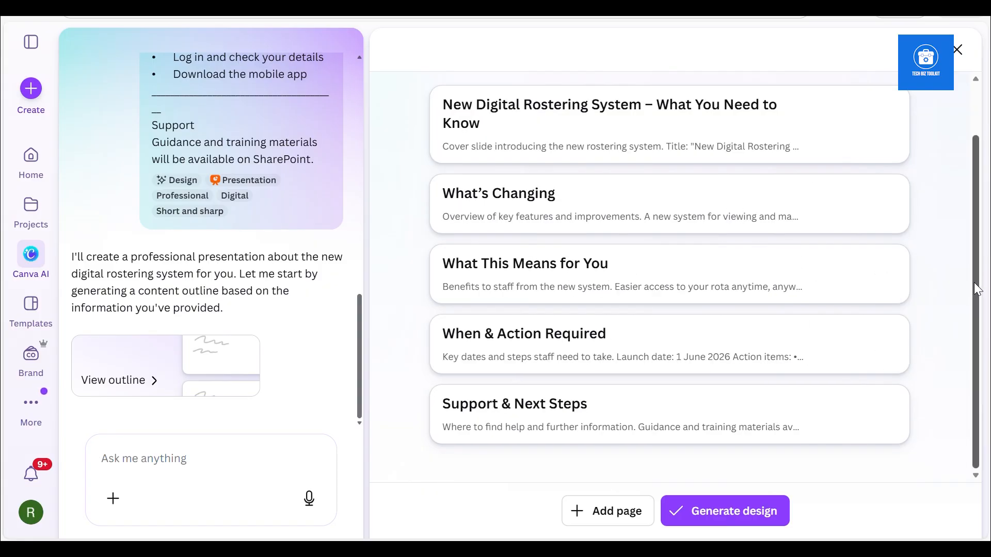
drag(977, 289, 967, 219)
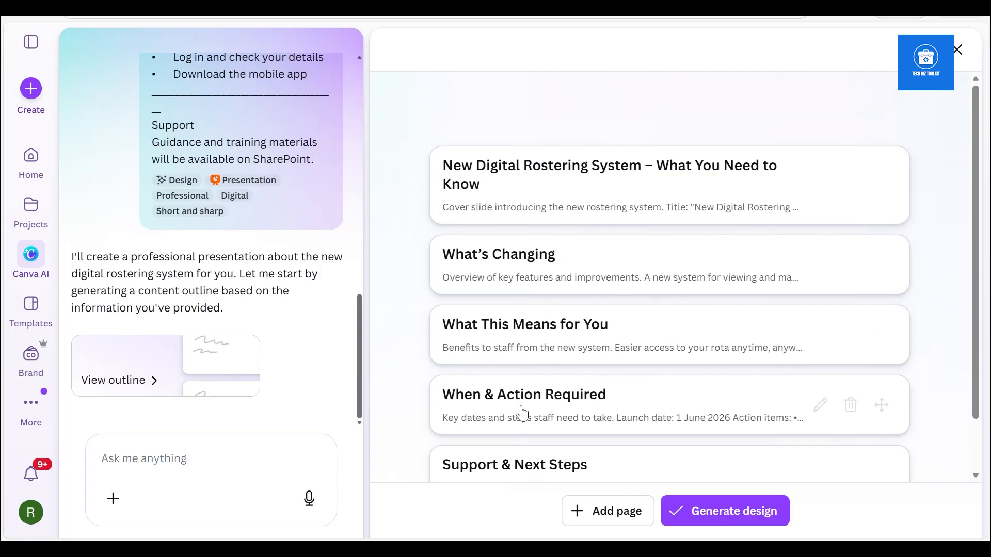
click(705, 194)
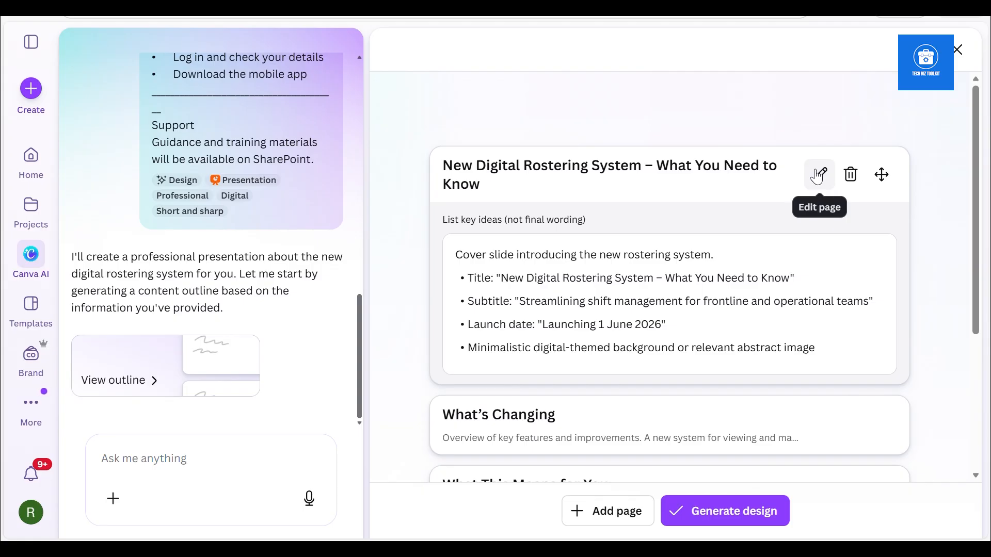
click(721, 254)
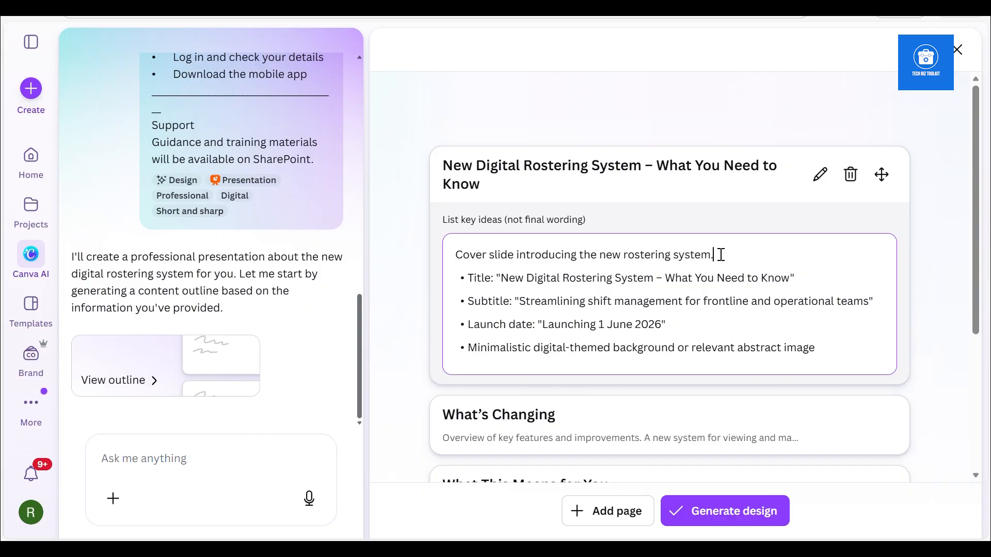
drag(976, 218, 981, 248)
click(792, 241)
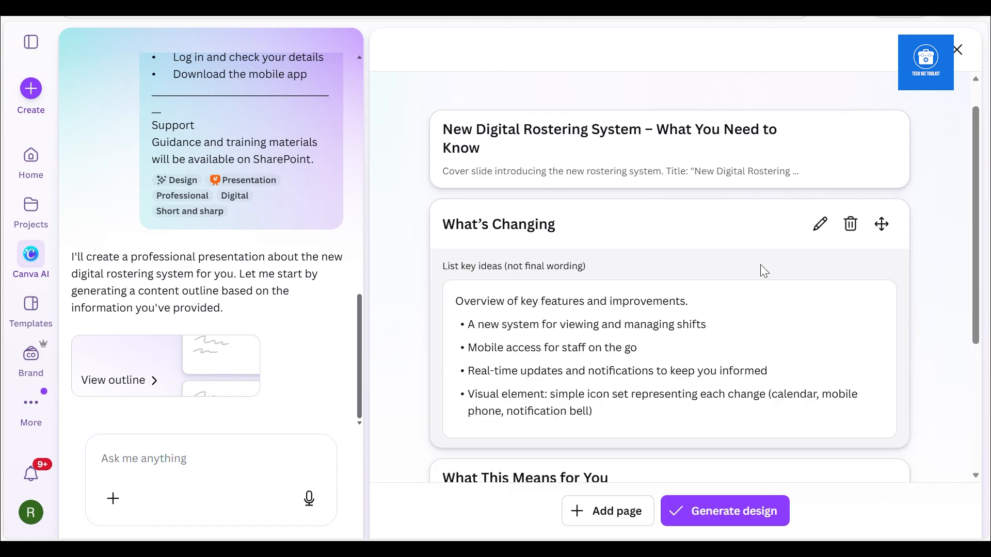
click(954, 245)
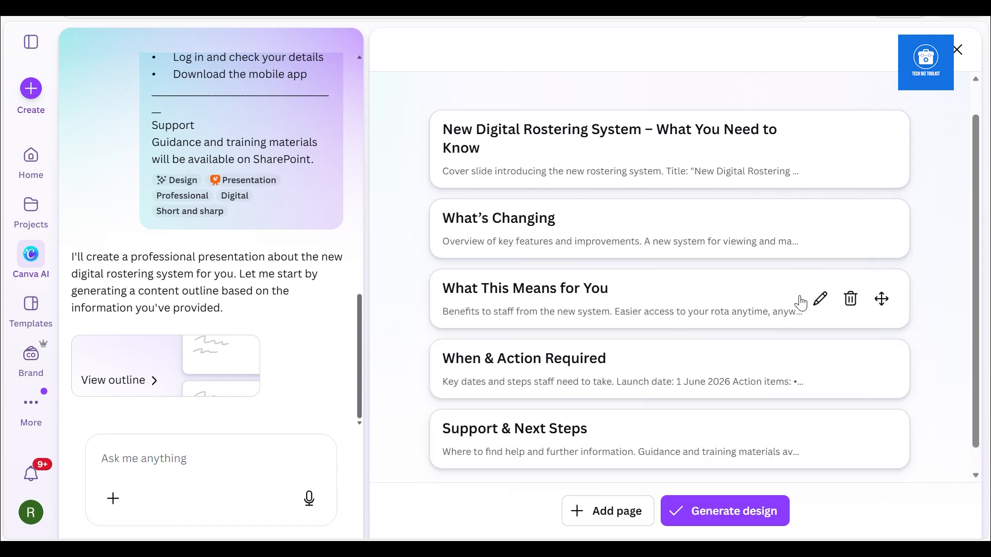
click(742, 312)
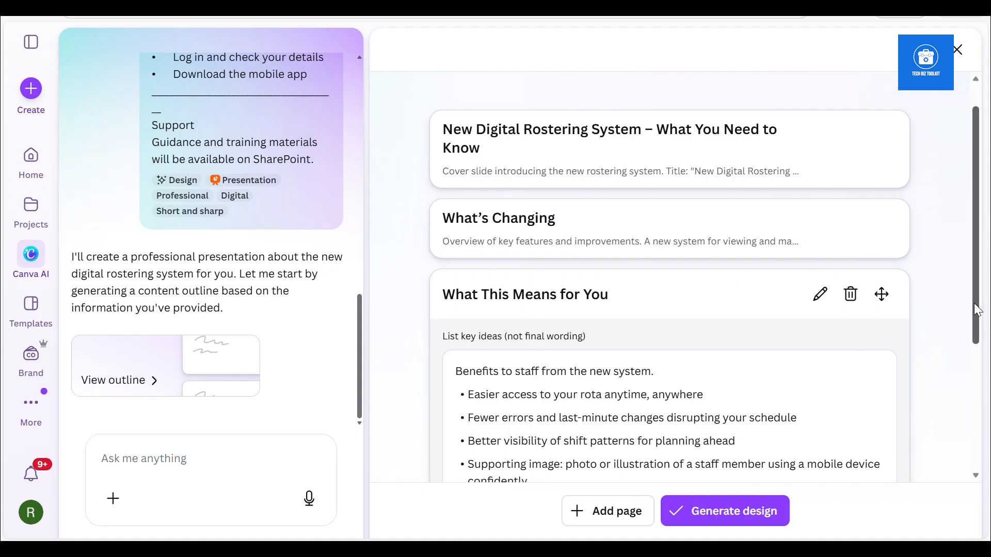
click(978, 338)
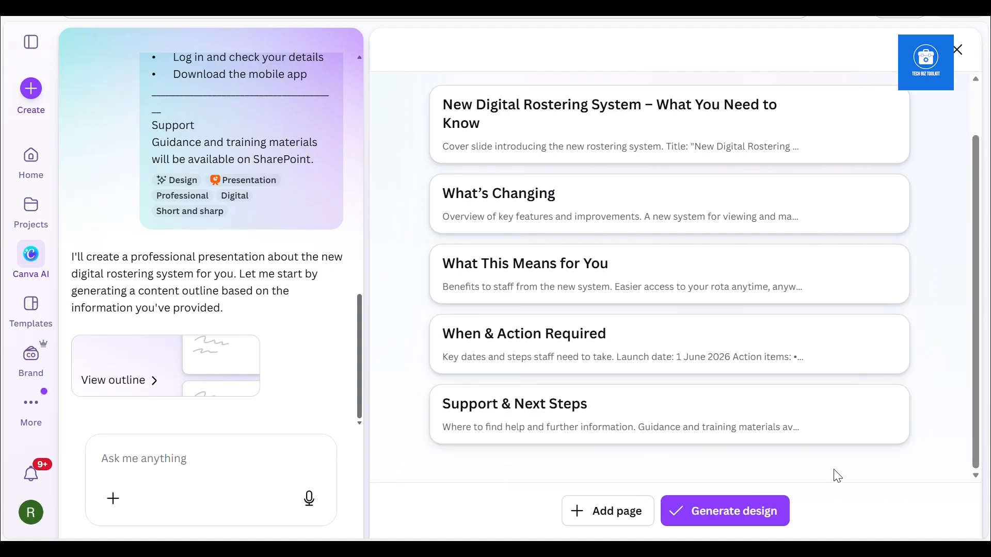
Generate the design from the outline and open the light blue presentation's preview
click(738, 512)
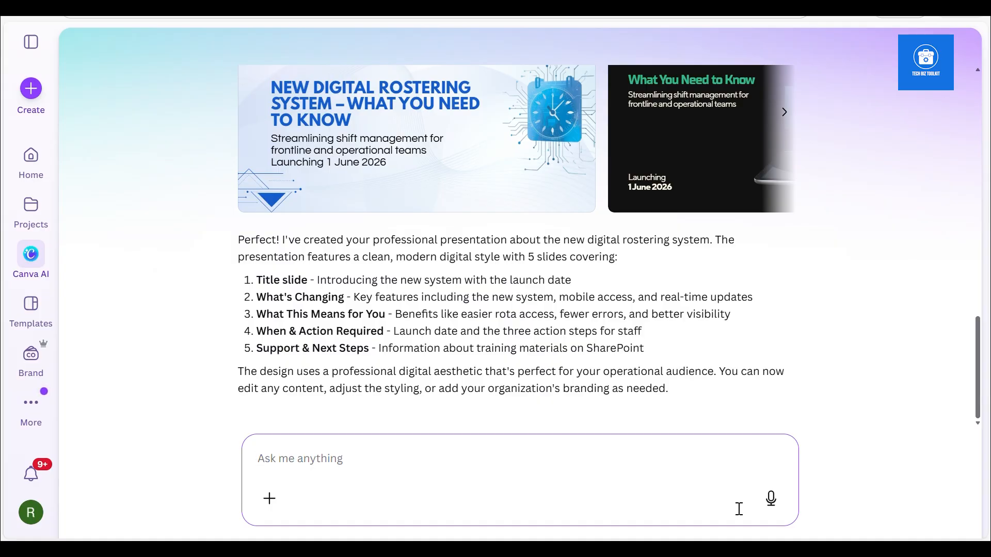
mouse_move(475, 124)
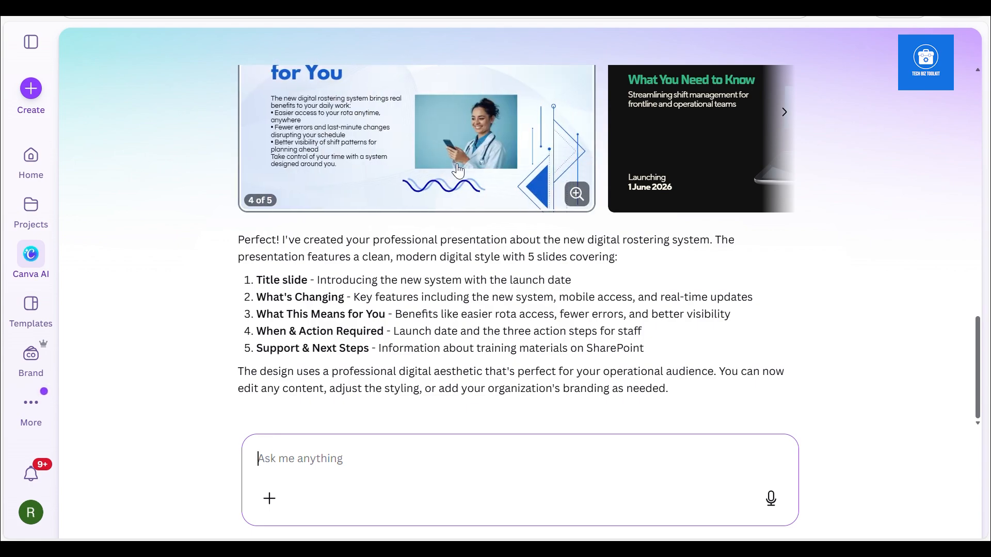
click(459, 170)
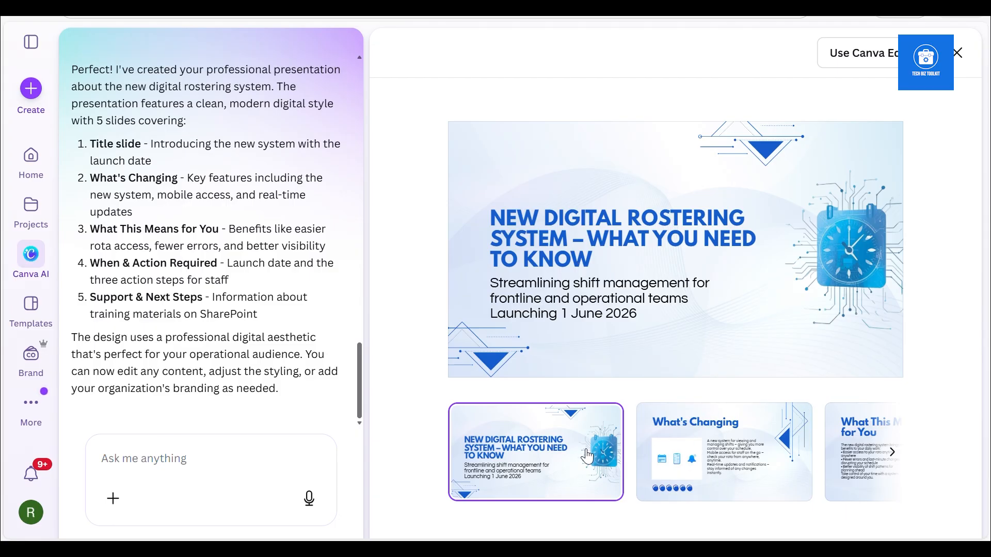
Examine the slides of the light blue presentation from What's Changing through Support & Next Steps, and close its preview
scroll(589, 457, right, 3)
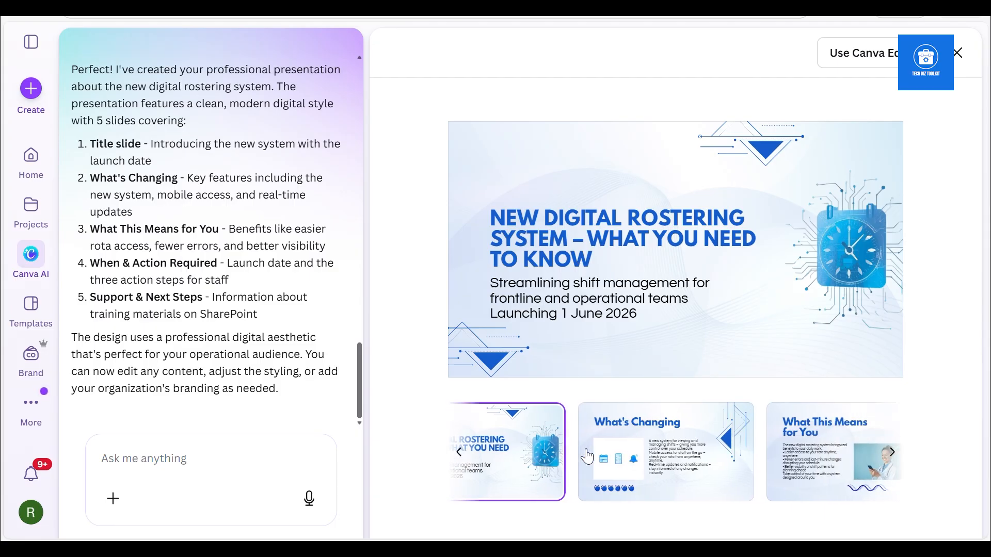
click(608, 451)
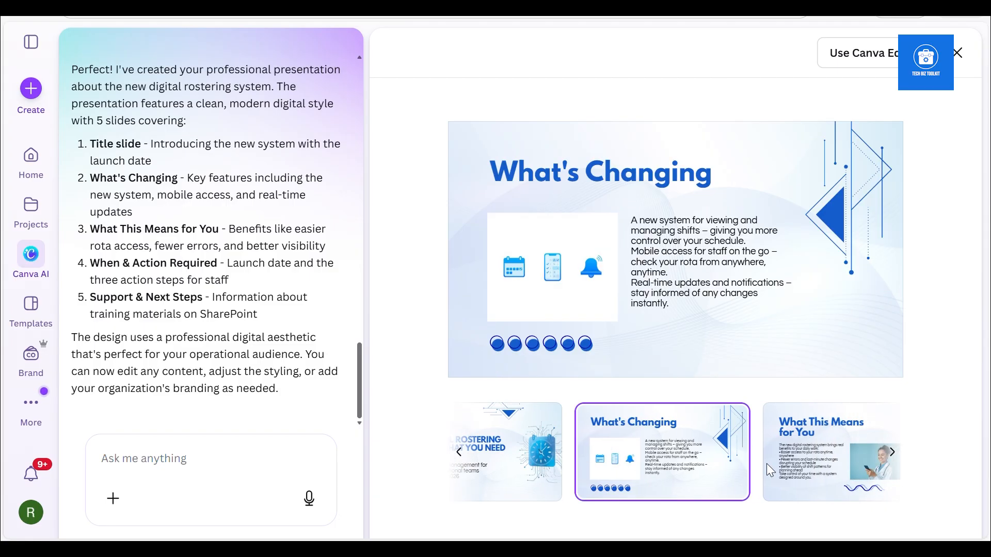
click(821, 473)
click(713, 476)
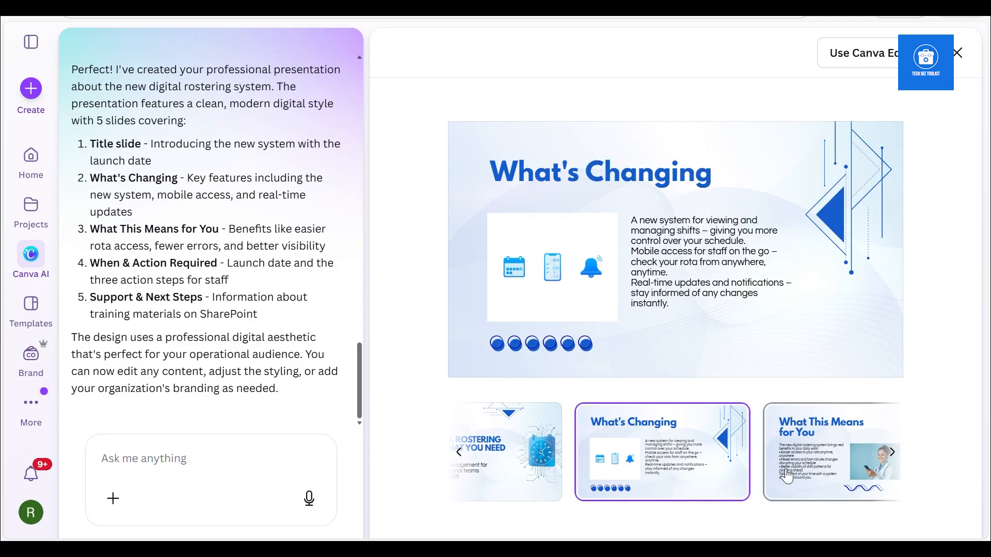
click(812, 470)
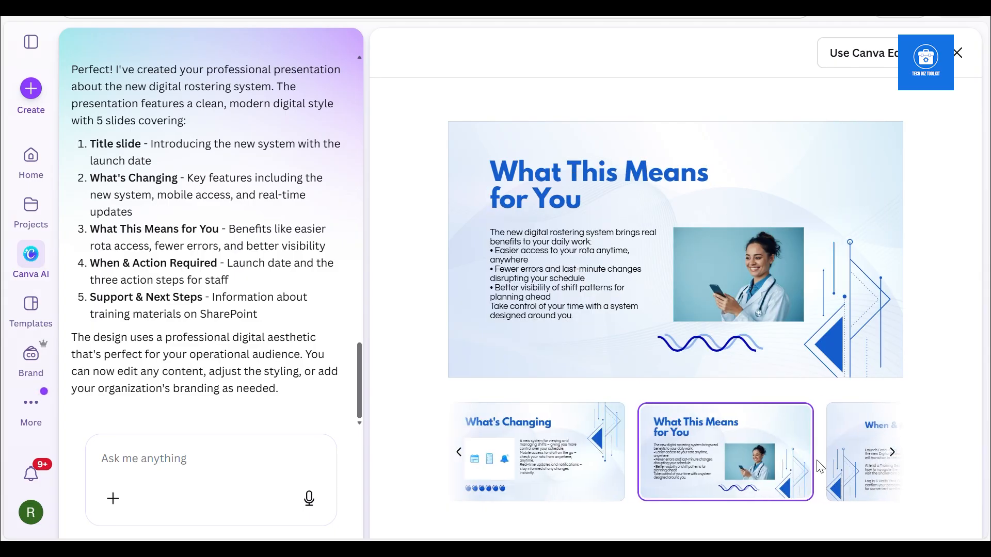
right_click(857, 454)
click(762, 471)
click(893, 457)
click(669, 454)
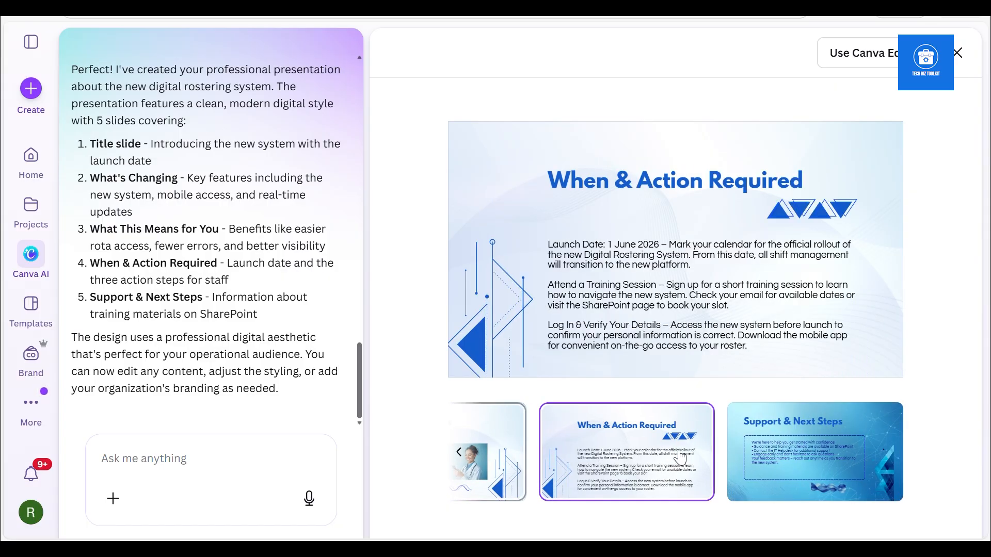
click(777, 458)
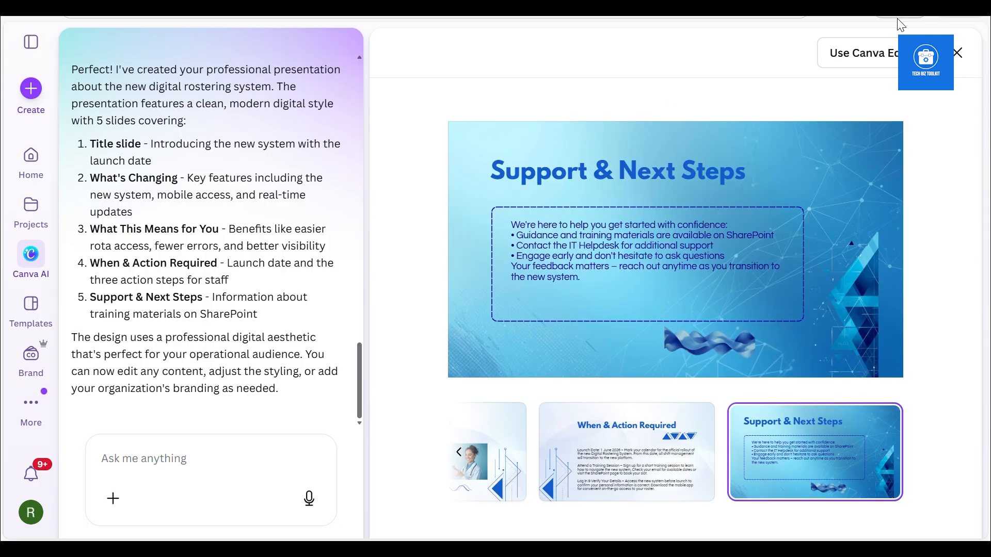
click(957, 53)
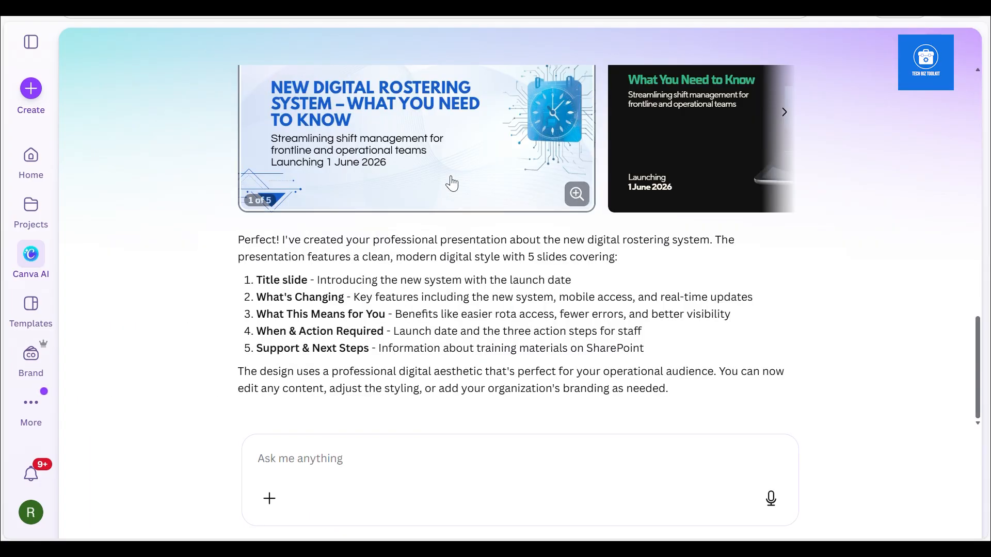
Preview the black and red presentation, examine its slides through Support & Next Steps, and close the preview
click(676, 174)
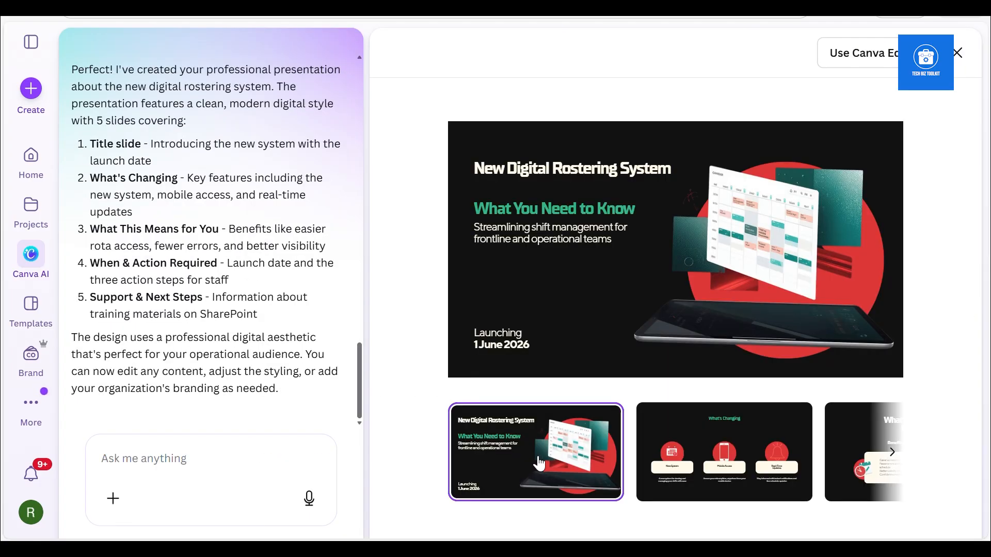
scroll(539, 463, right, 1)
click(689, 461)
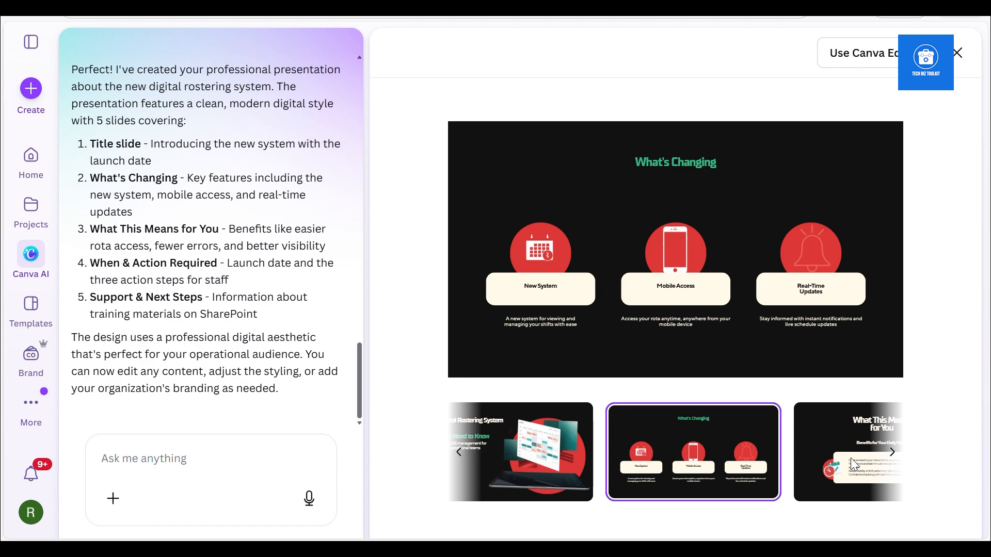
click(891, 453)
key(Right)
click(894, 459)
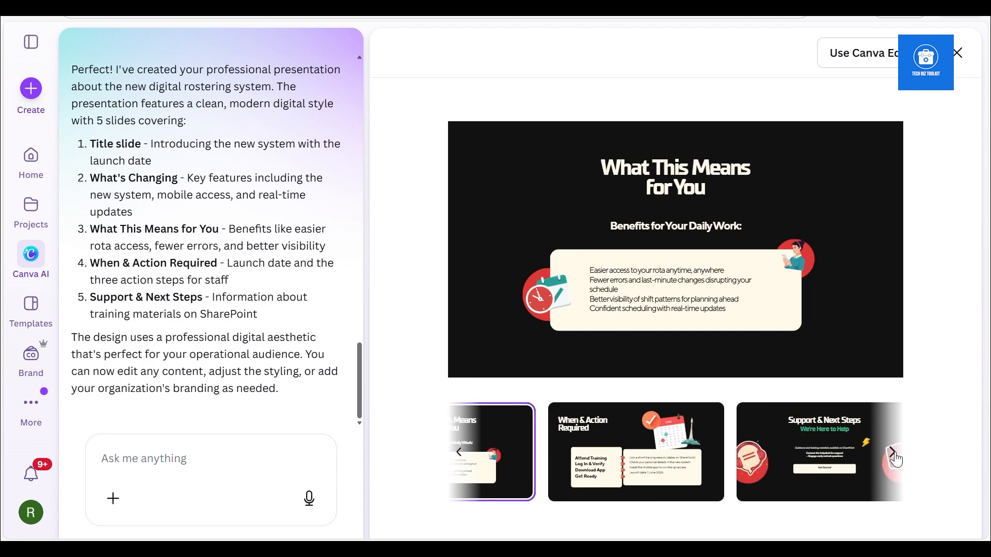
click(871, 465)
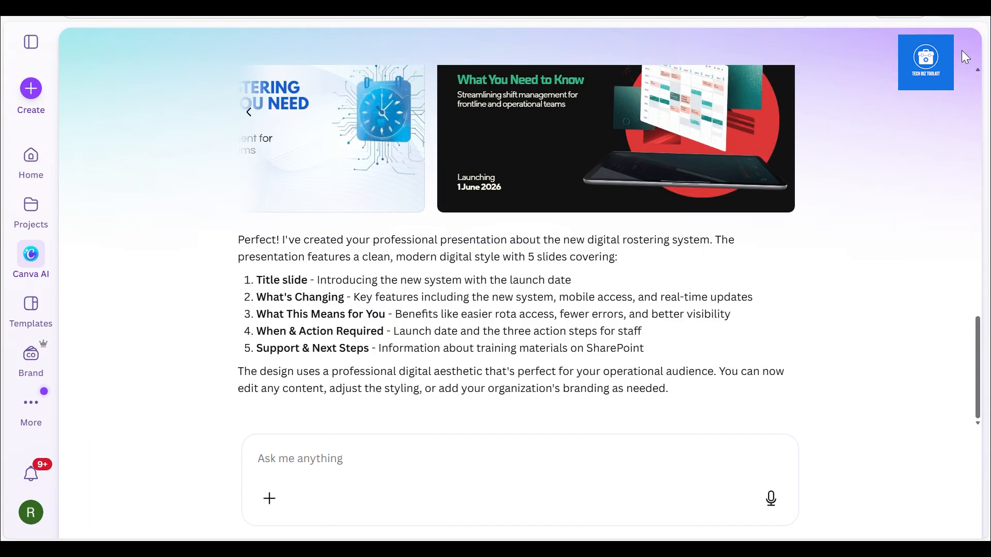
click(958, 53)
Reopen the light blue presentation and open it for editing in Canva Editor
click(250, 111)
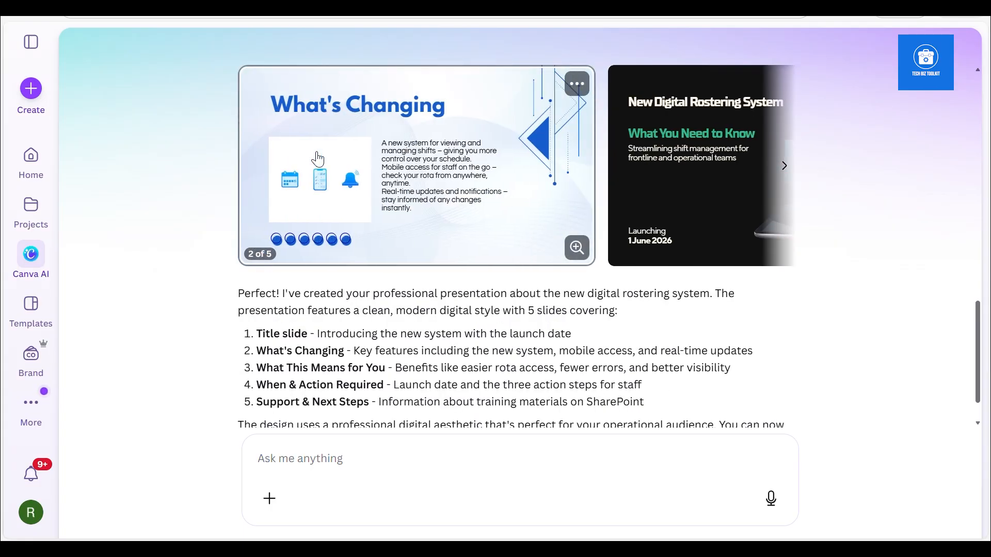
click(319, 160)
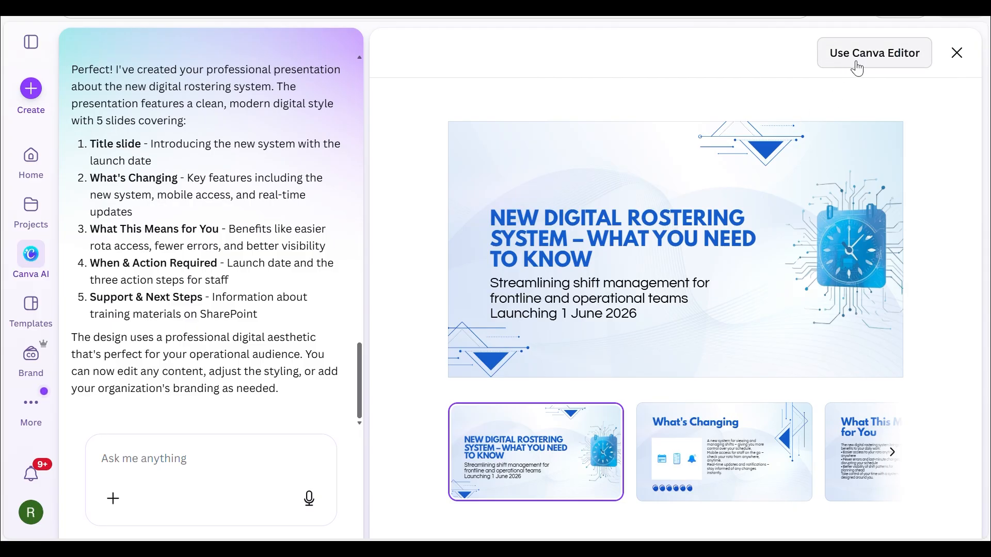
click(856, 63)
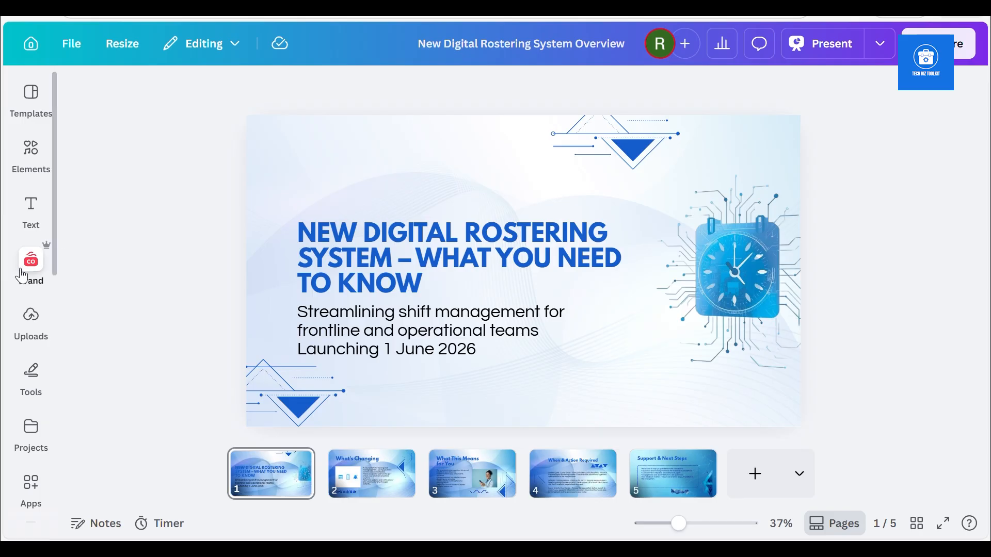
Create a new Brand Kit named "BC and AI 1"
click(33, 282)
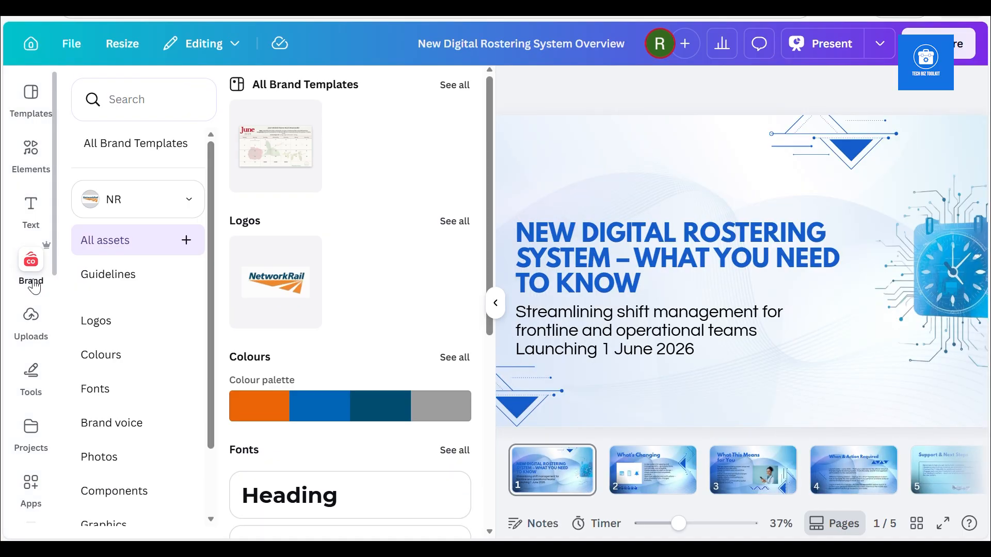
scroll(170, 185, down, 10)
click(152, 204)
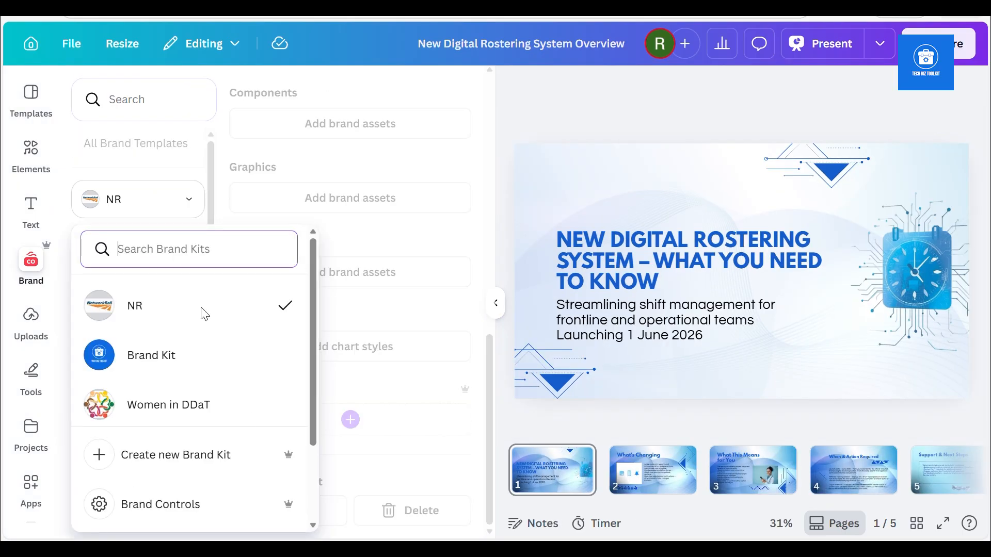
click(195, 463)
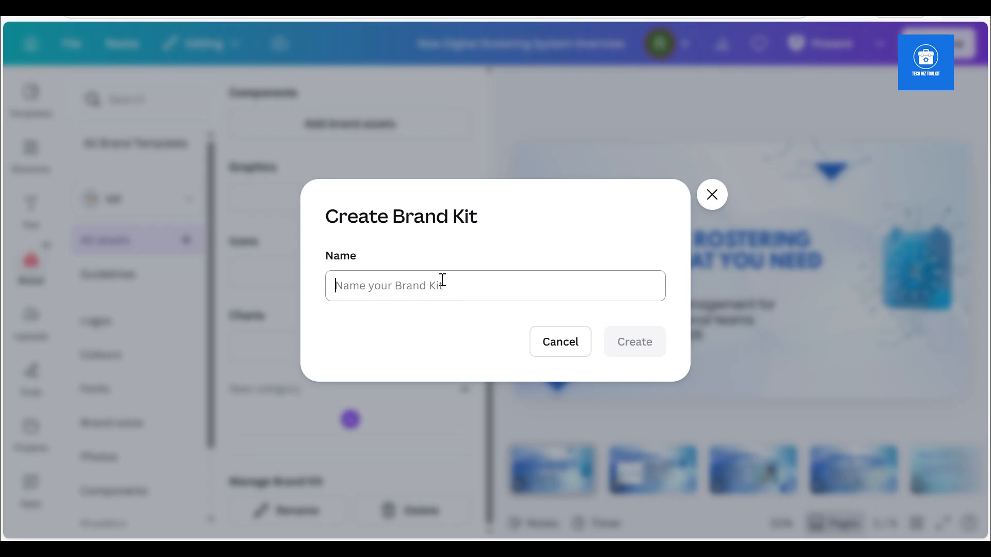
text(BC and AI 1)
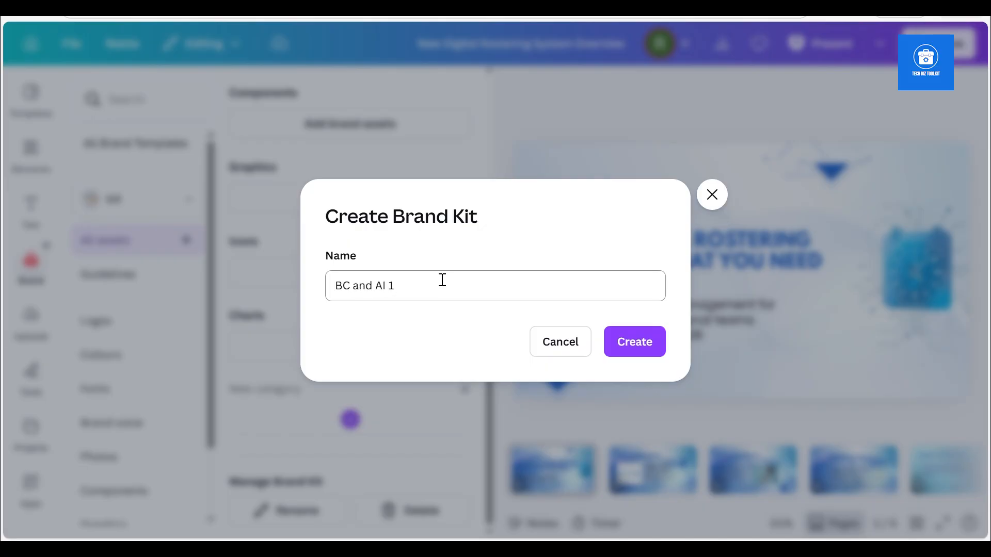
click(656, 343)
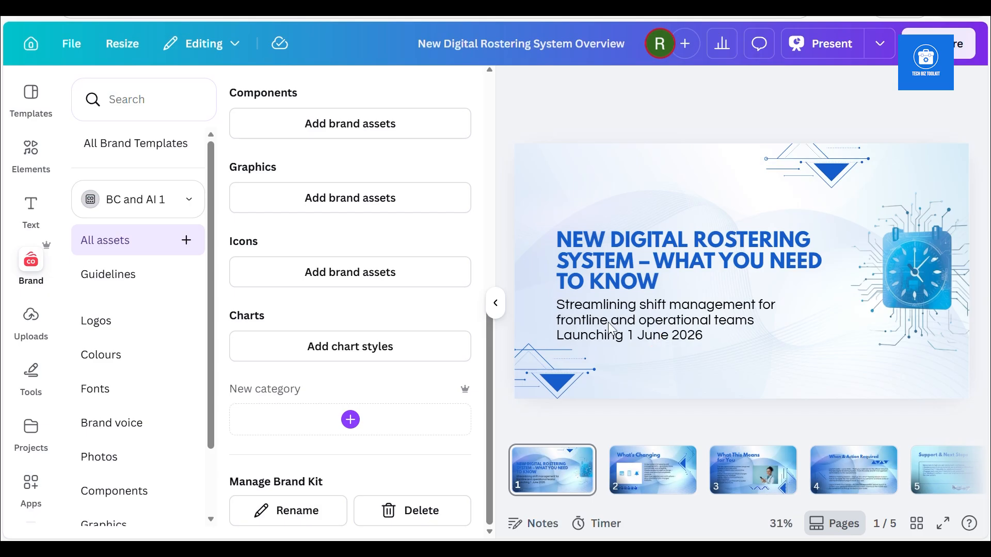
Add the logo image "Business Change & AI log 1 (1).png" to the BC and AI 1 Brand Kit and save it
drag(489, 361, 480, 282)
scroll(453, 157, up, 6)
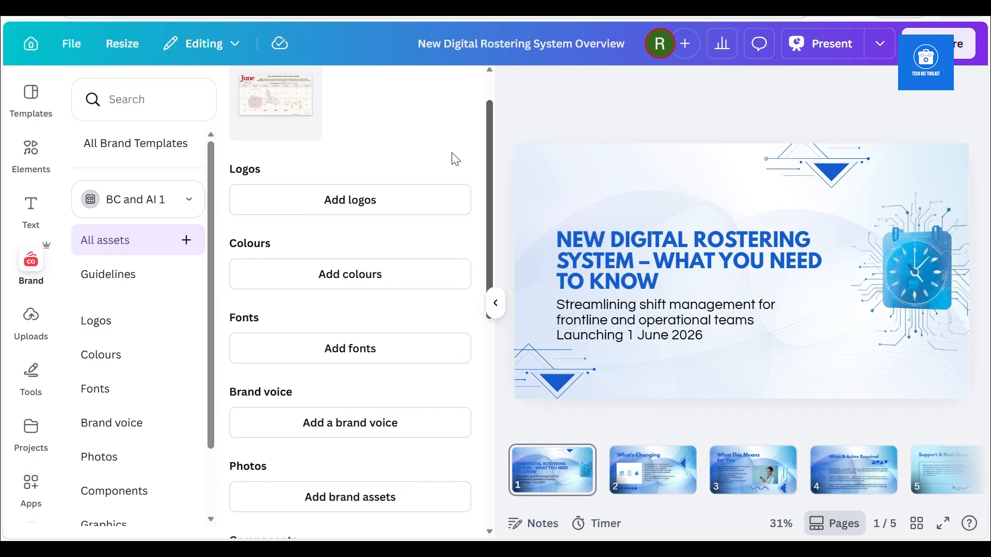
scroll(438, 134, down, 2)
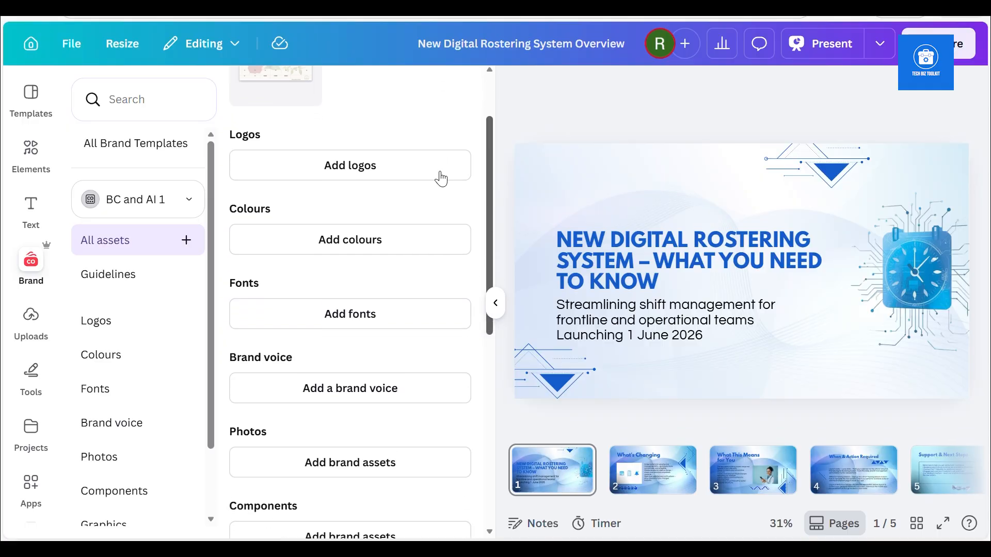
click(395, 169)
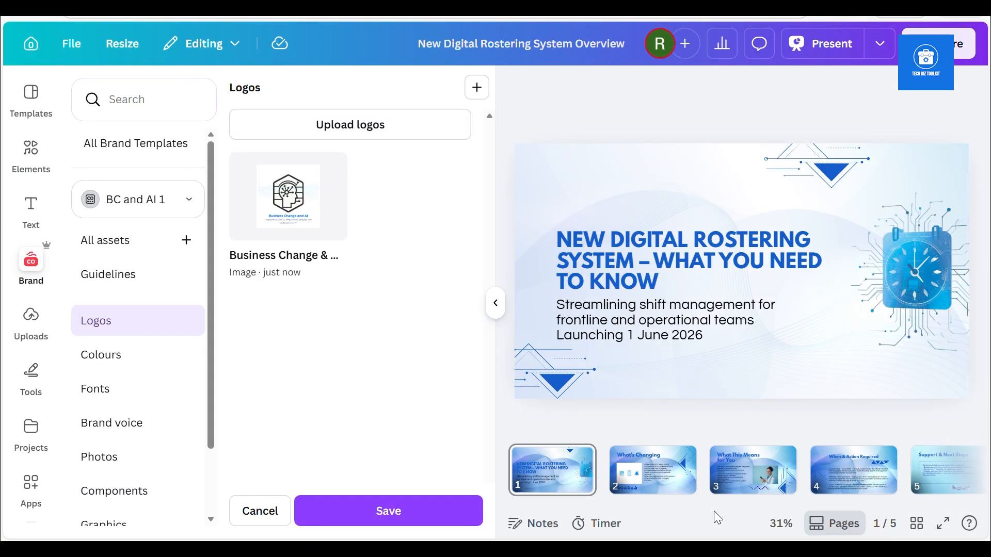
click(389, 511)
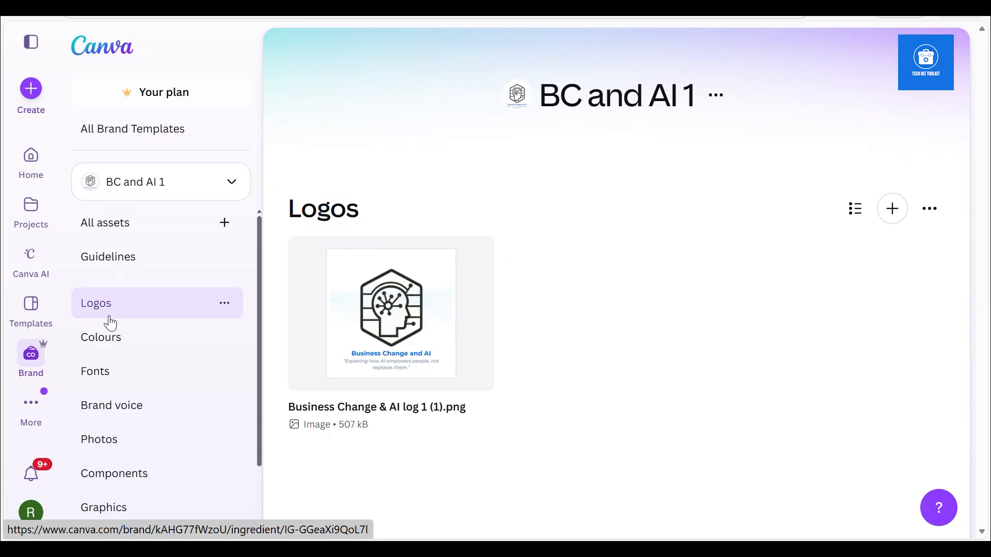
Add the colour #FFFFFF to the Brand Kit's colour palette, name it White, and add a second colour swatch
click(107, 346)
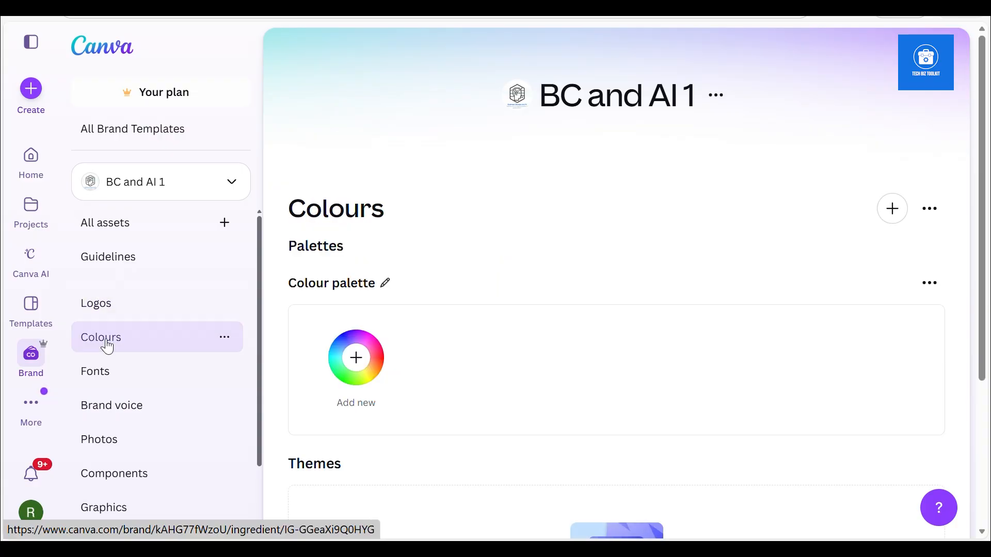
click(356, 357)
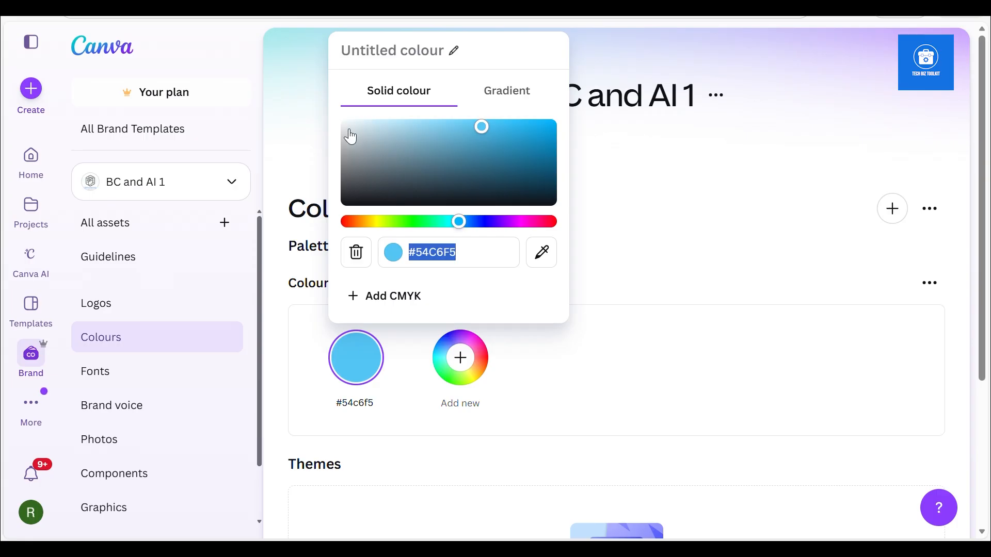
text(#FFFFFF)
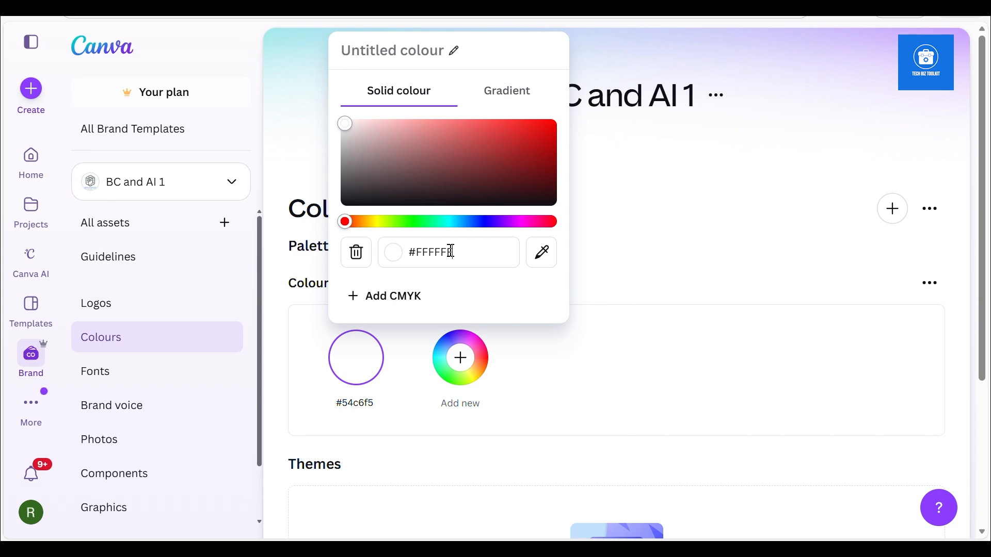
key(Return)
click(460, 360)
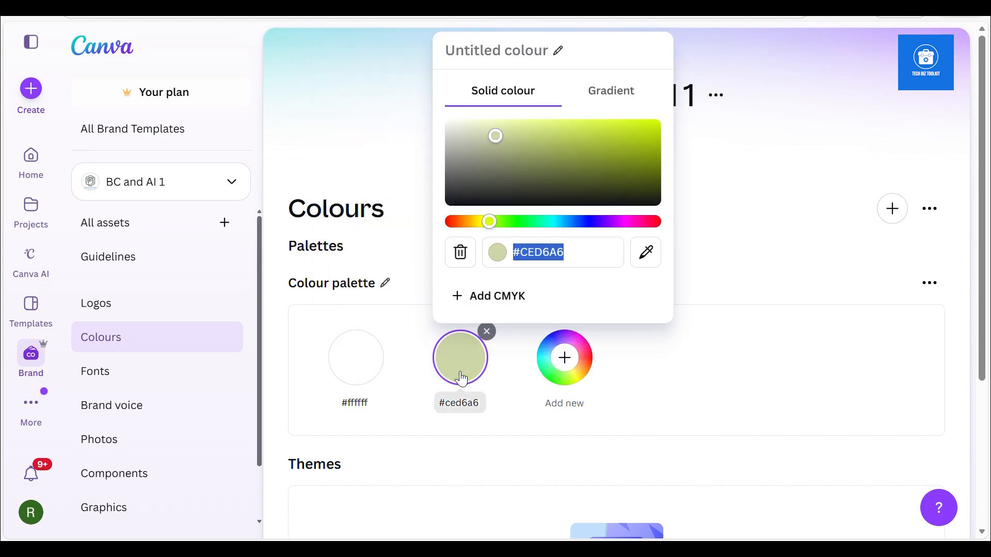
click(359, 366)
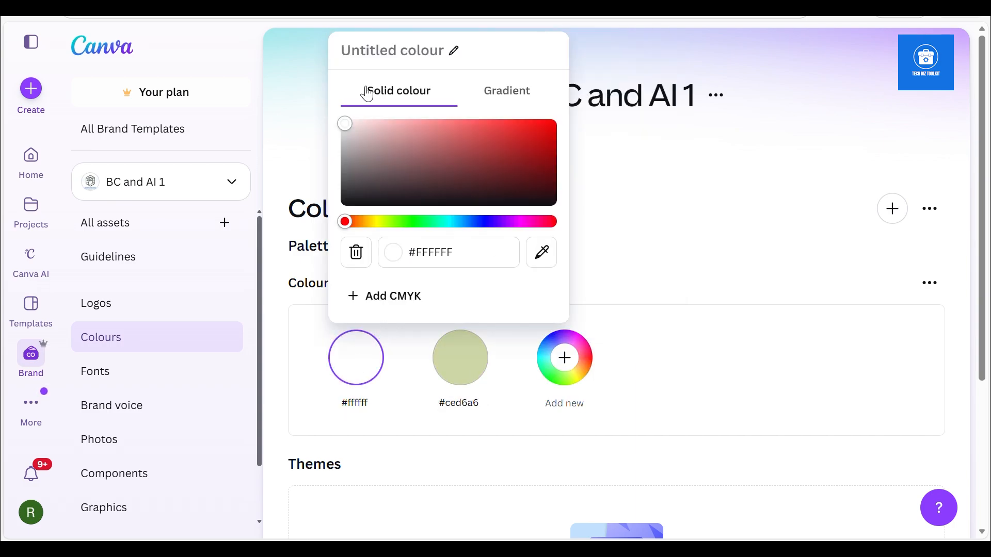
text(White)
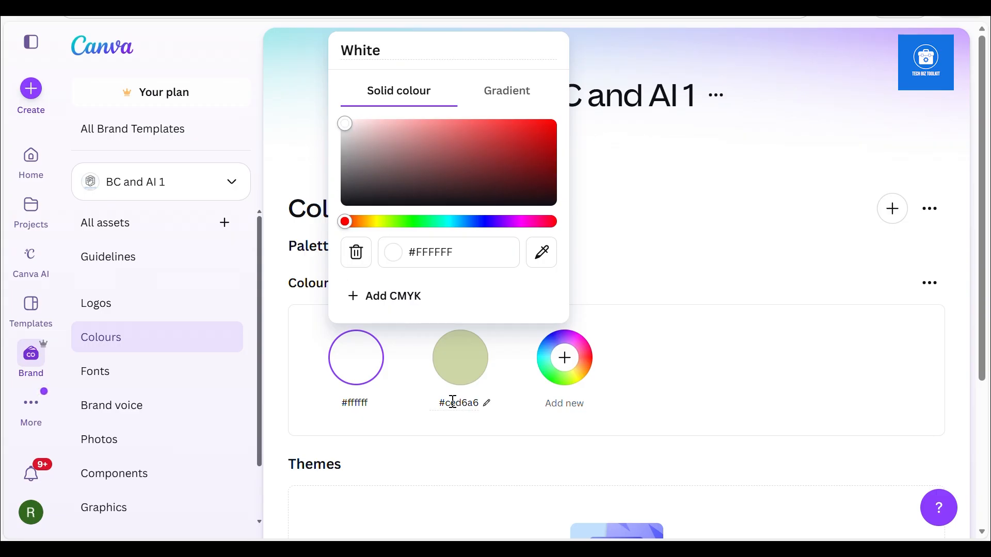
Set the second palette colour to the strong blue #1D65F1 and name it Blue
click(453, 403)
click(453, 377)
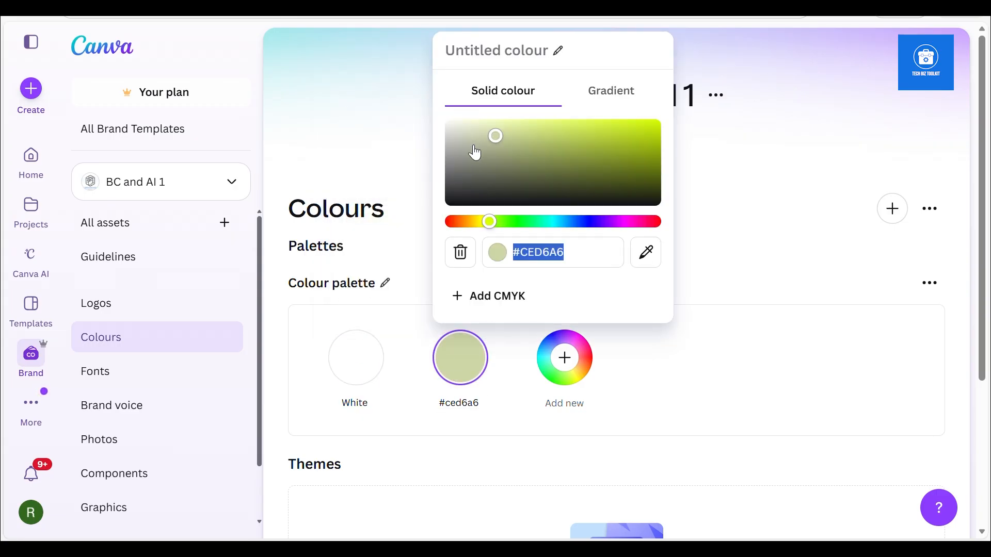
drag(571, 221, 577, 221)
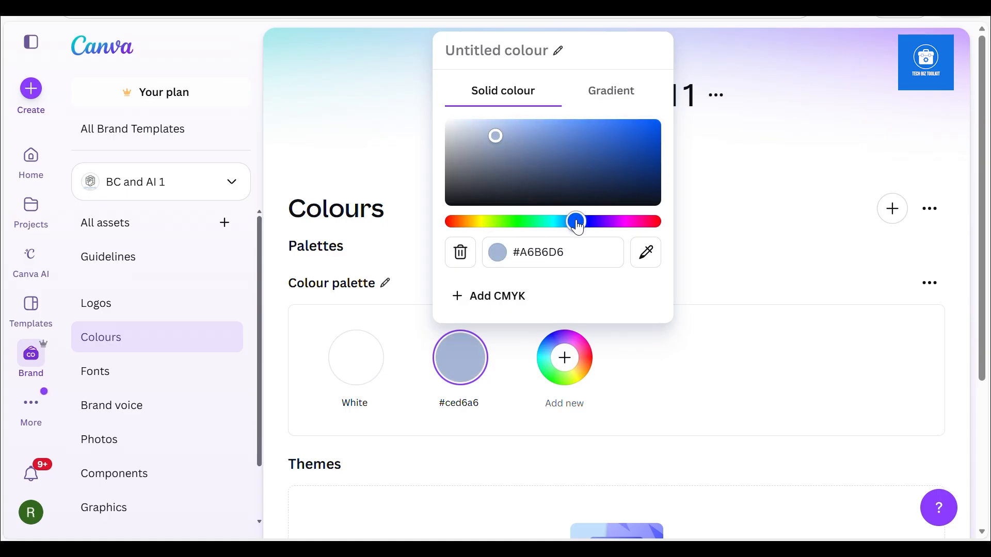
click(539, 132)
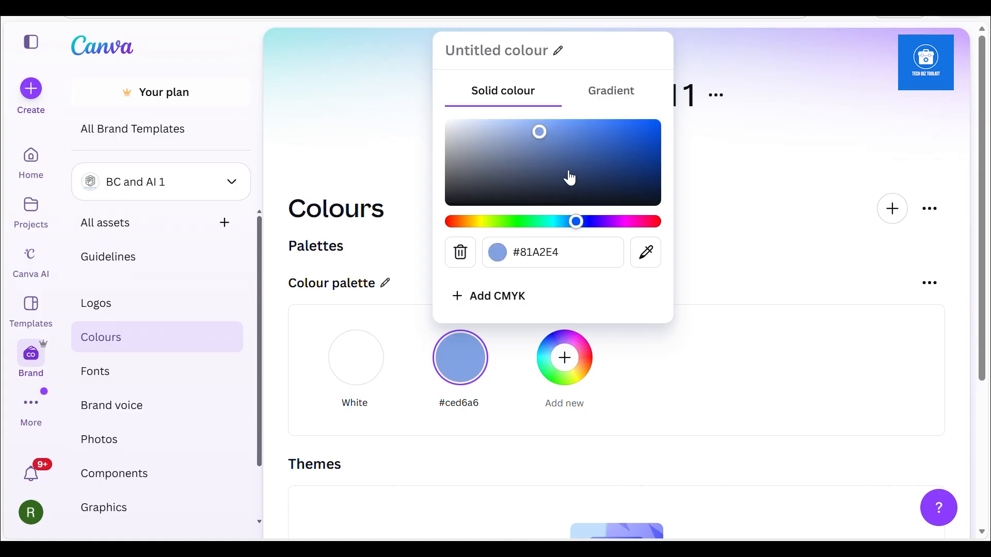
click(585, 149)
click(616, 129)
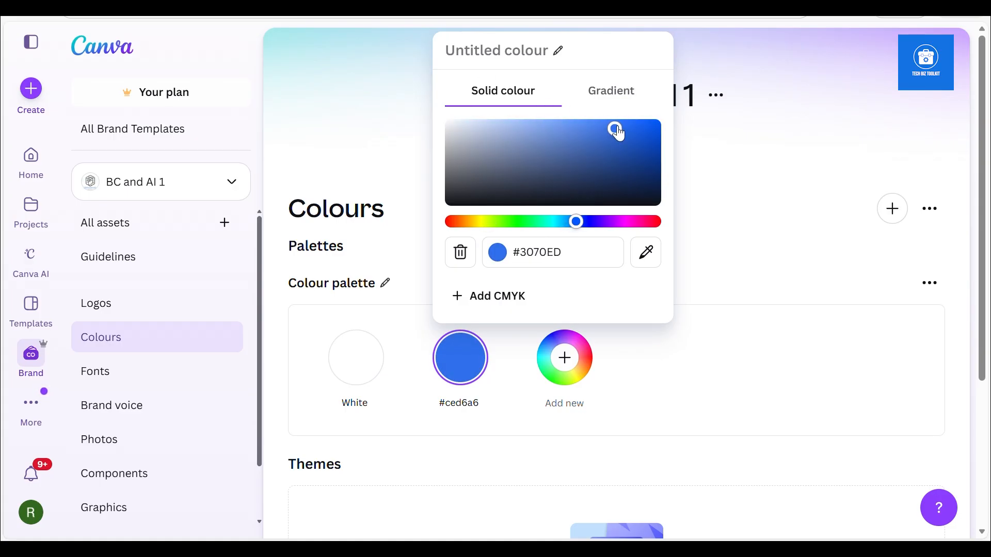
click(632, 128)
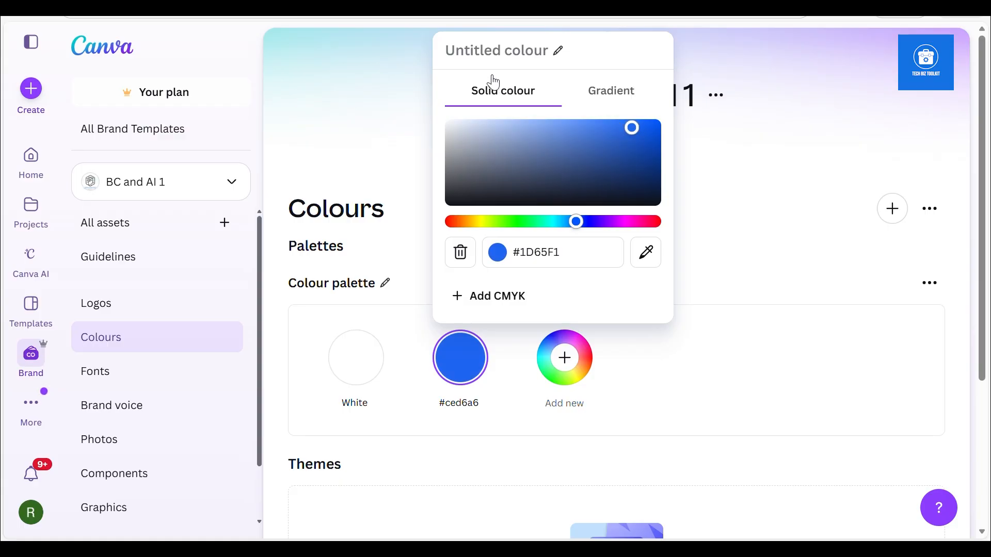
text(Blue)
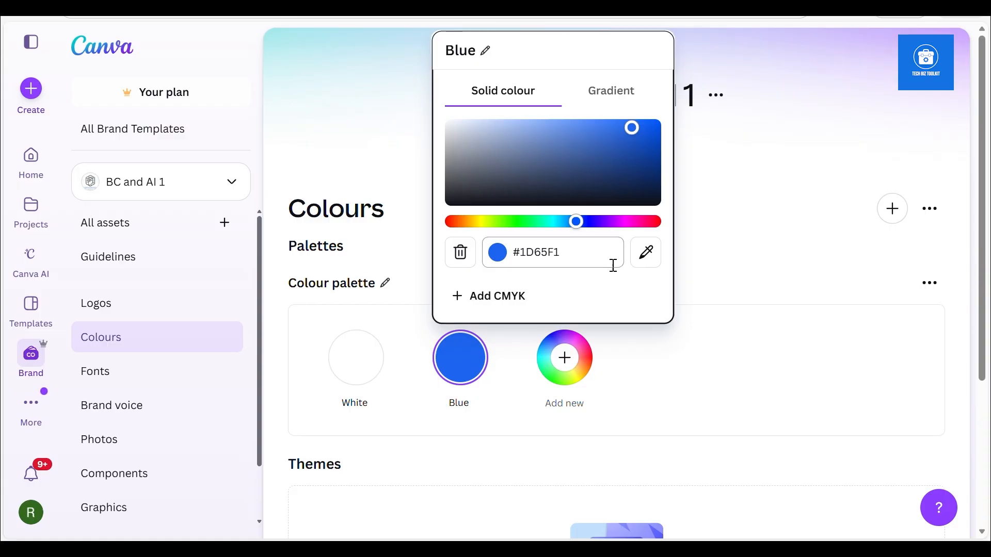
Add a third palette colour in light grey, about #CBC9CA, and name it Grey
click(565, 362)
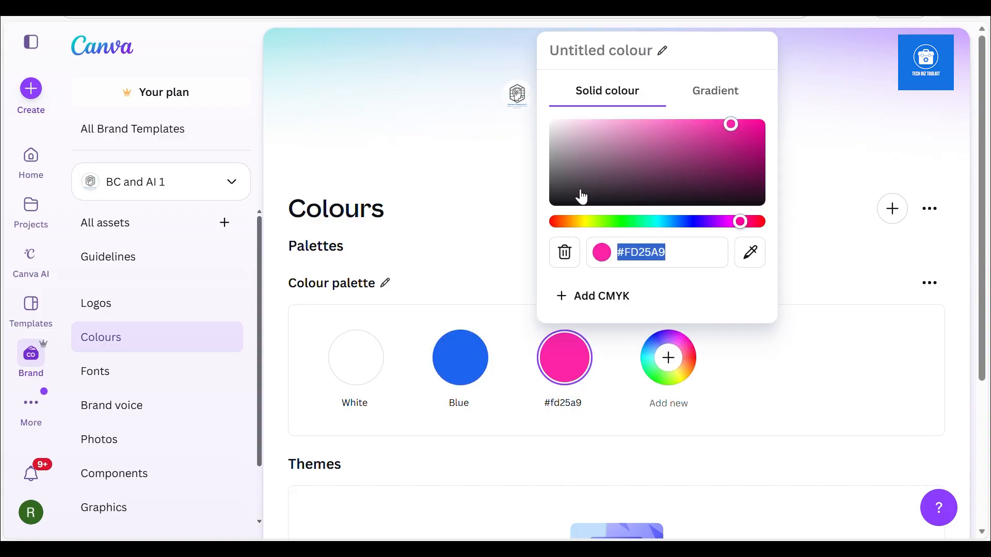
drag(556, 133, 555, 139)
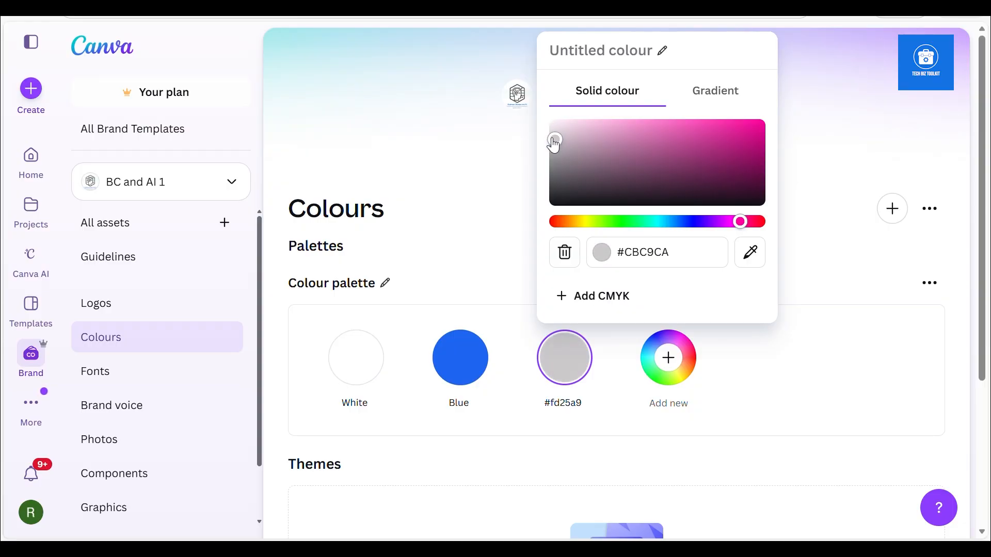
click(561, 59)
text(Gre)
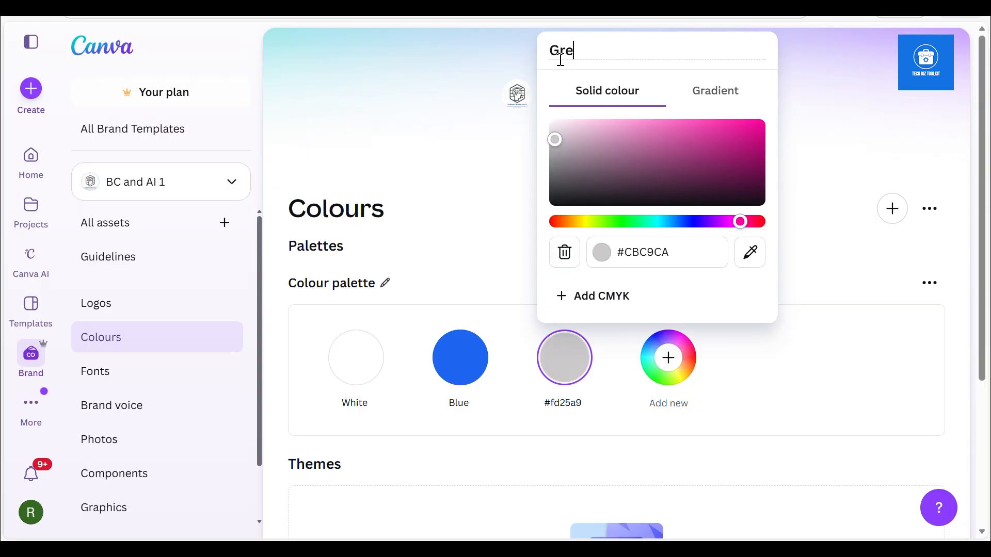
key(Return)
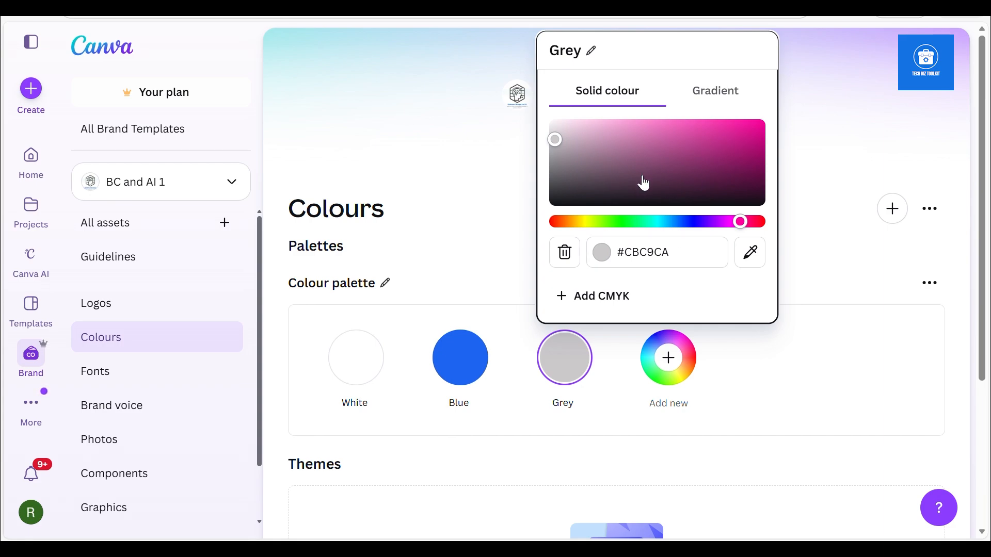
Add a fourth palette colour in bright green, #56FA13
click(669, 358)
click(704, 222)
drag(709, 252, 716, 247)
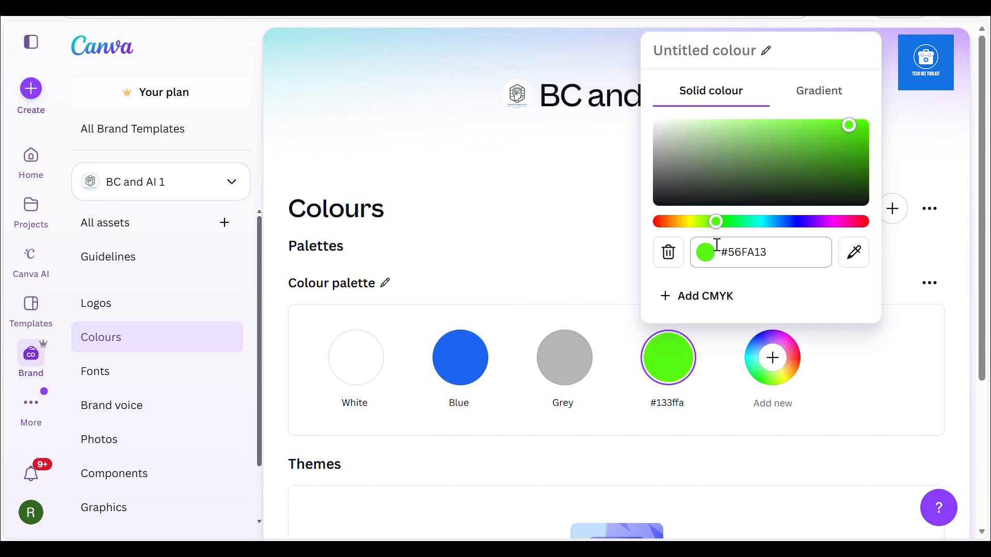
key(Return)
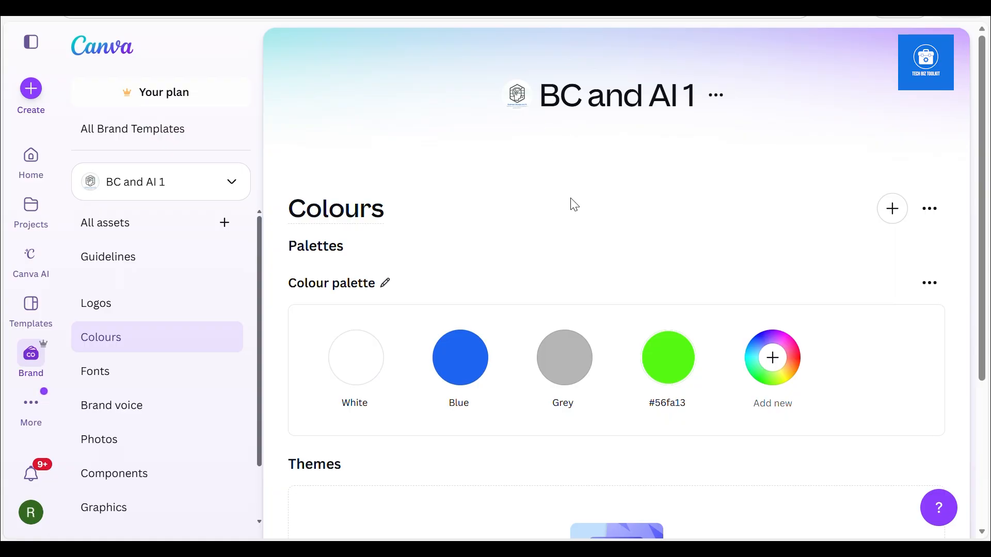
Set the Brand Kit's Heading font style to Montserrat ExtraBold at size 32 and save it
drag(981, 275, 977, 306)
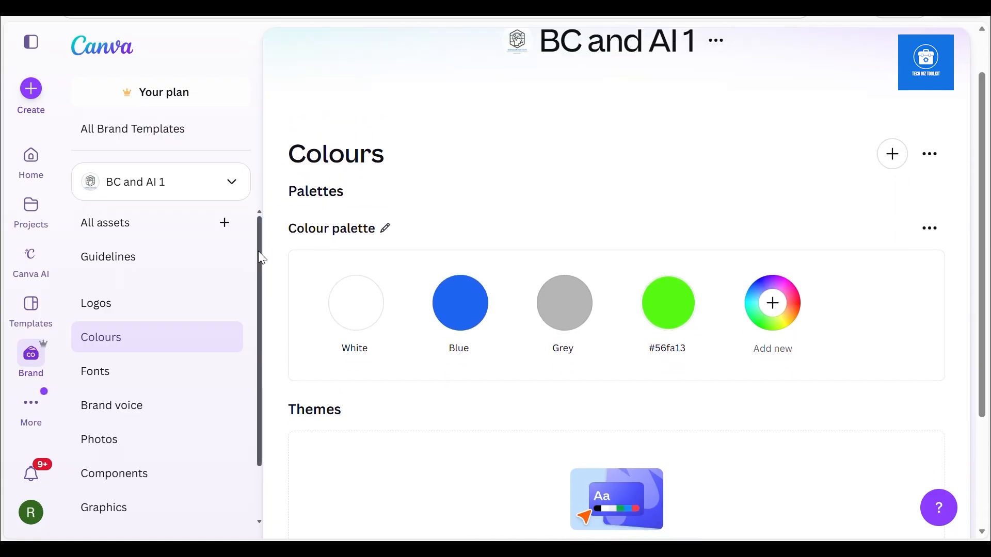
click(113, 385)
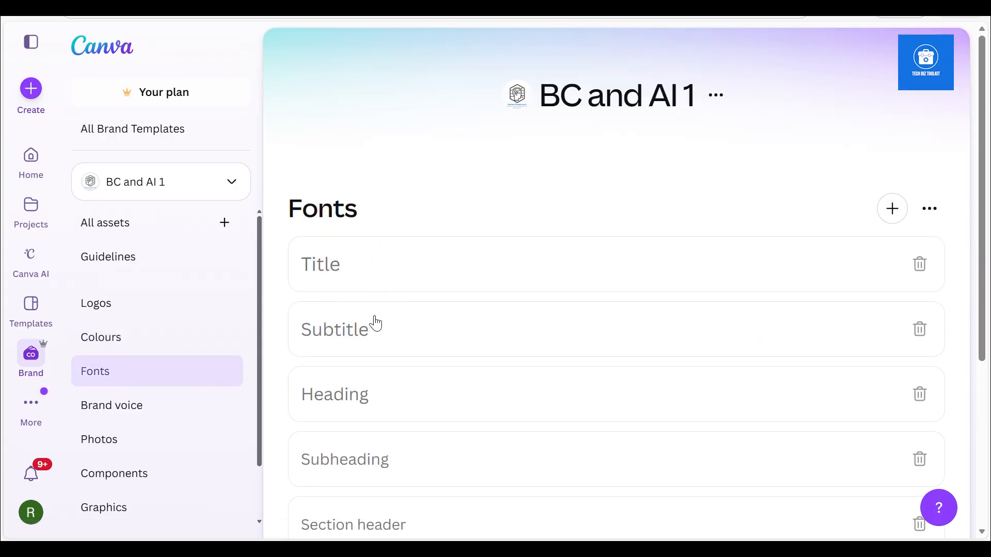
click(371, 393)
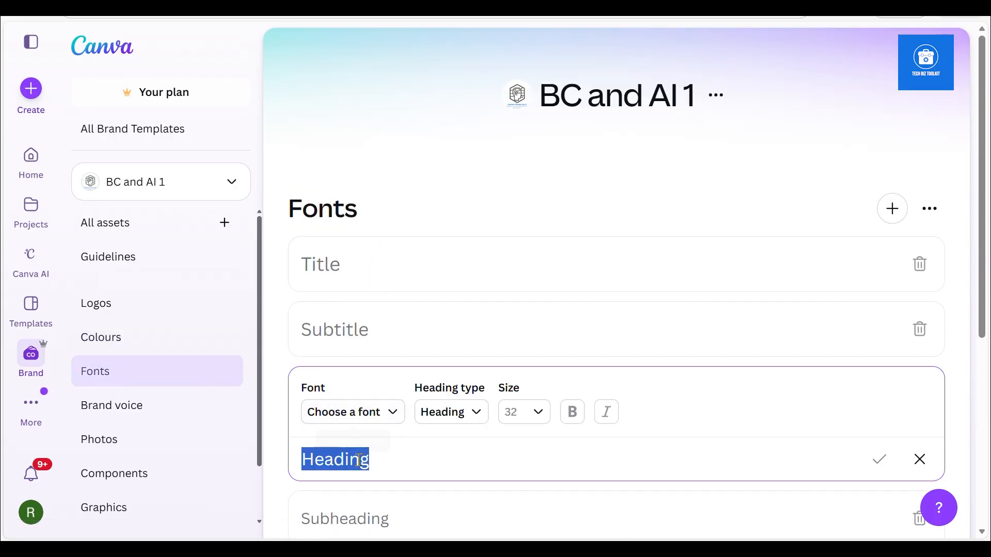
click(353, 413)
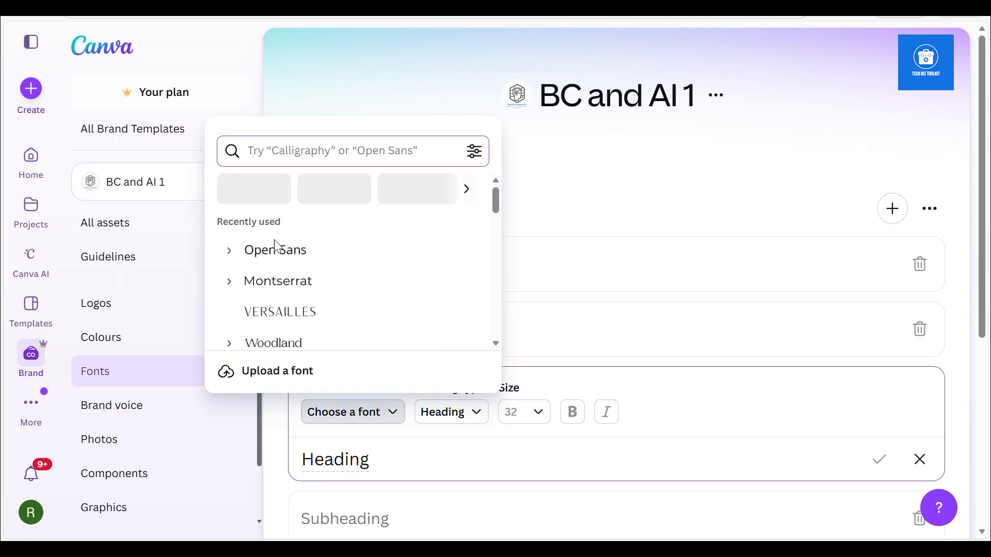
click(231, 282)
drag(498, 199, 498, 229)
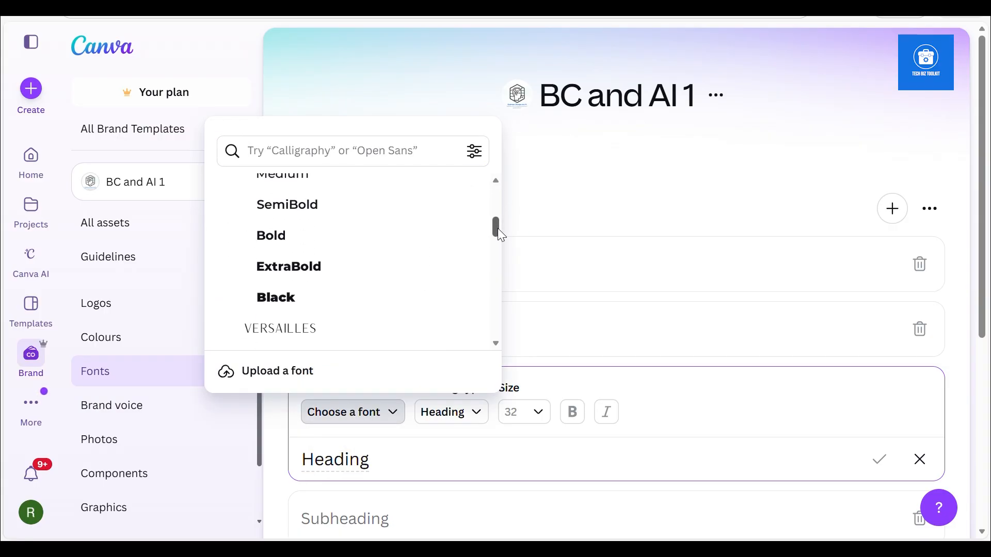
click(265, 274)
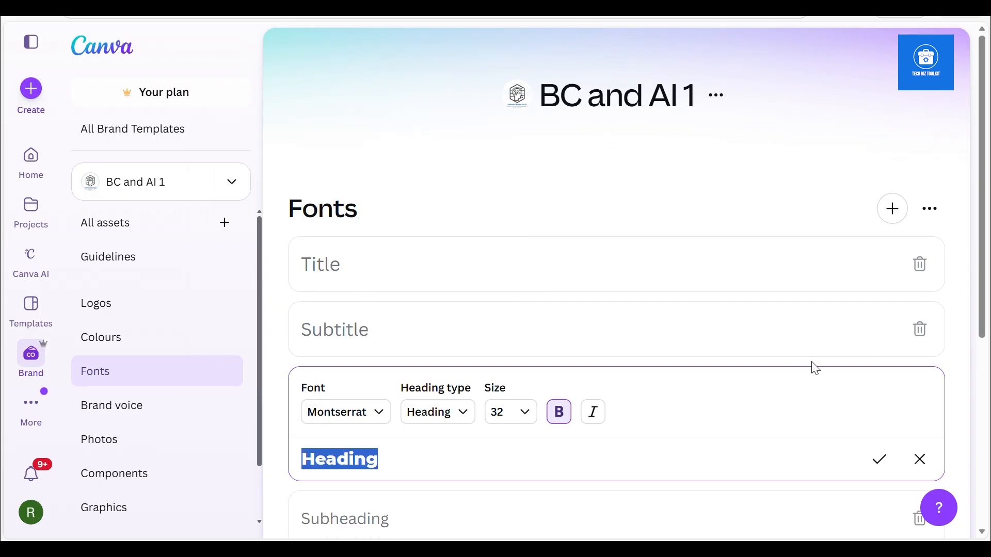
click(878, 459)
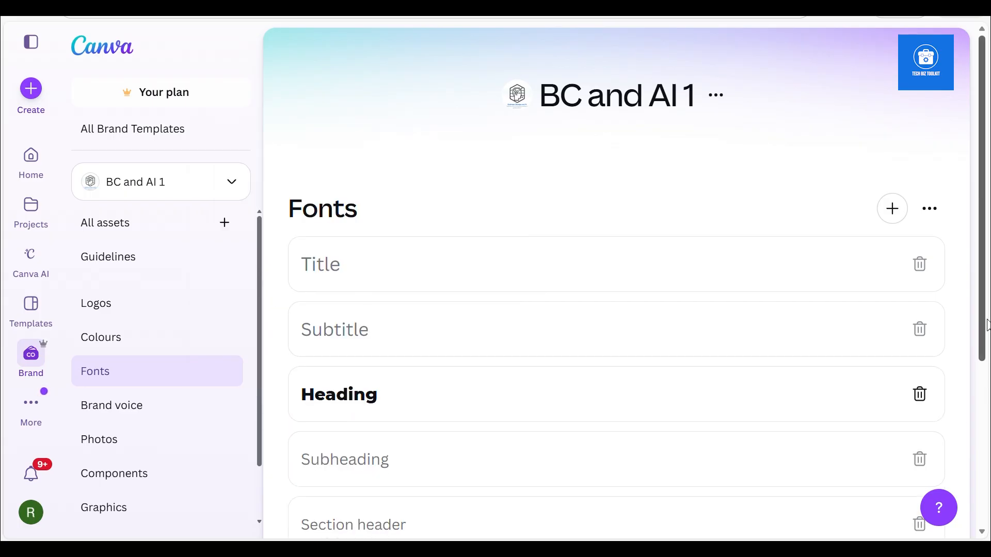
drag(983, 337, 962, 385)
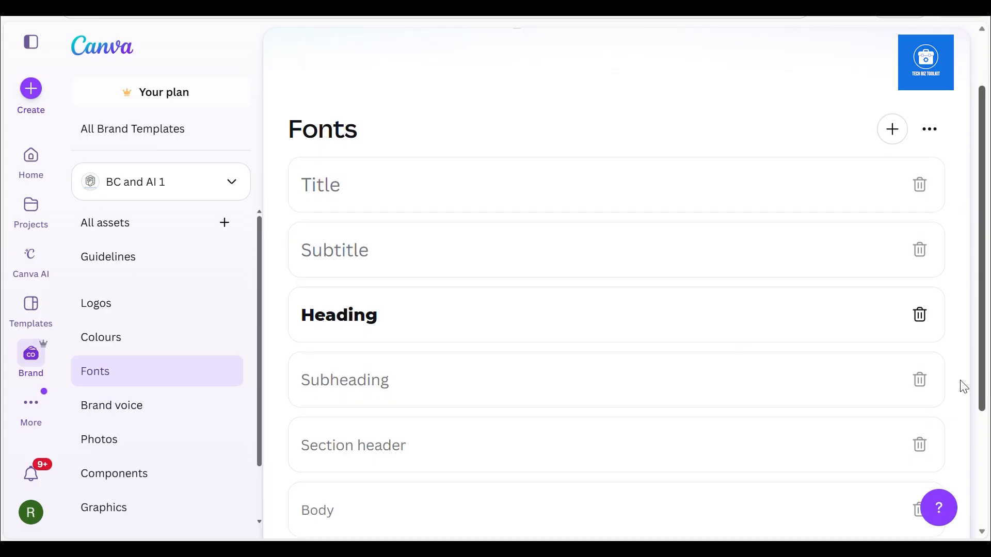
Set the Brand Kit's Subheading font style to Poppins and save it
click(593, 388)
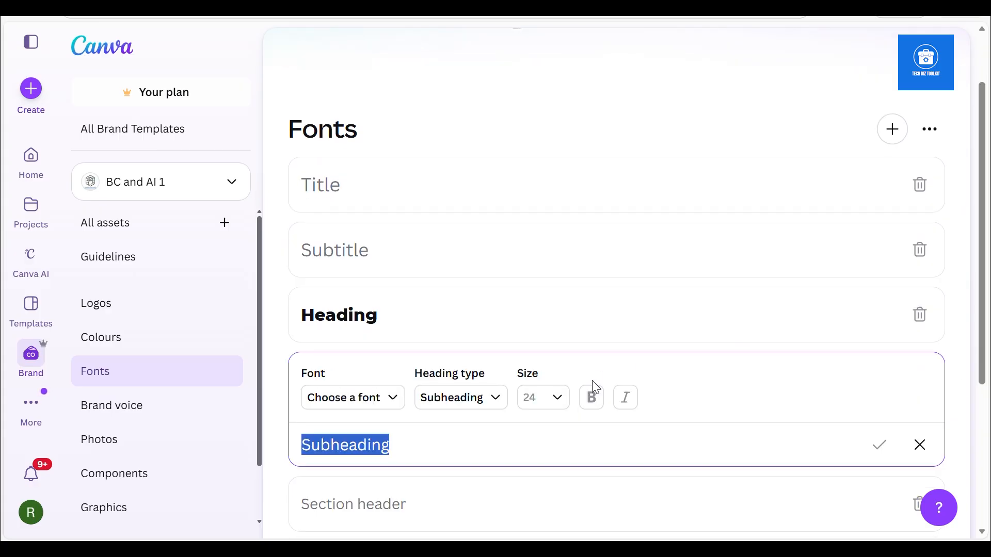
click(395, 404)
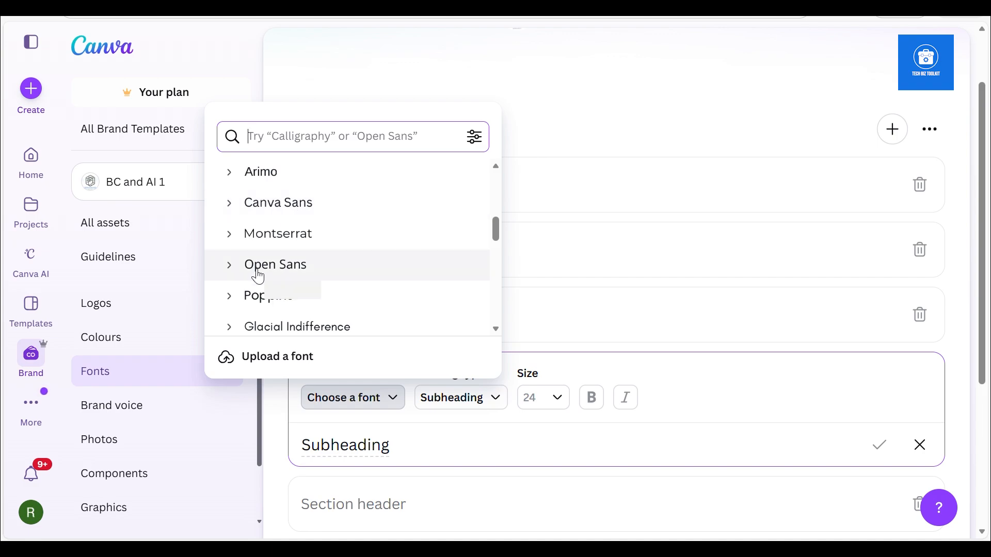
click(258, 296)
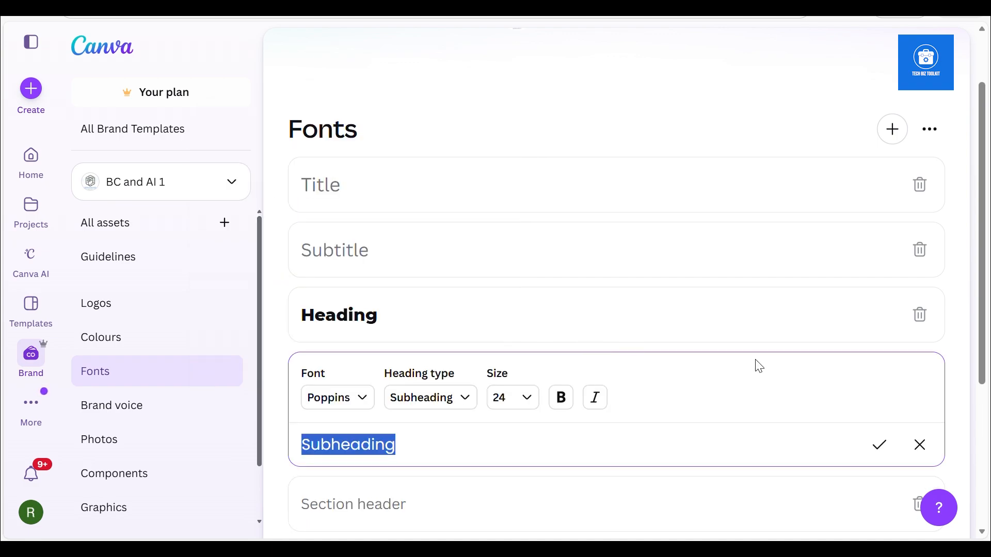
click(879, 445)
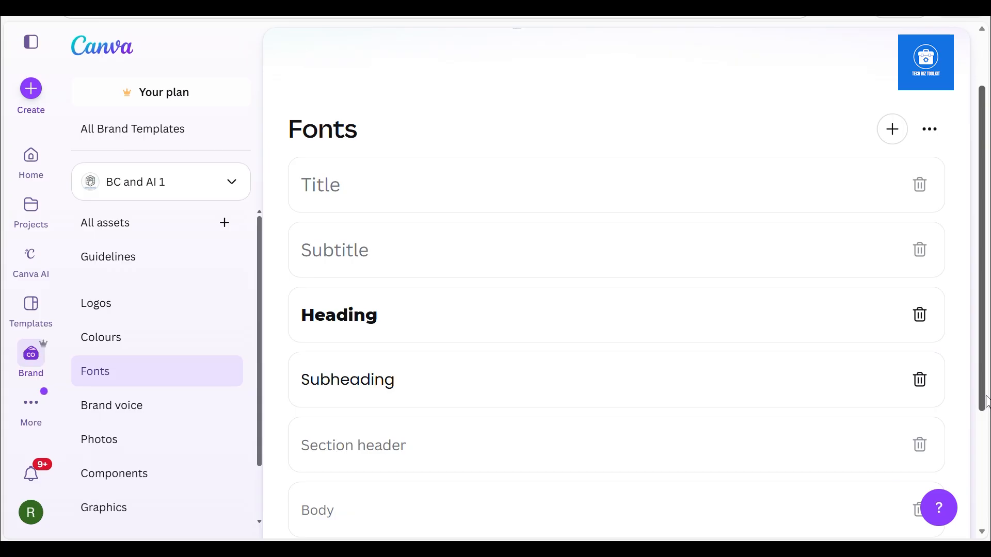
Set the Brand Kit's Body font style to Open Sans Regular and save it
scroll(986, 401, down, 3)
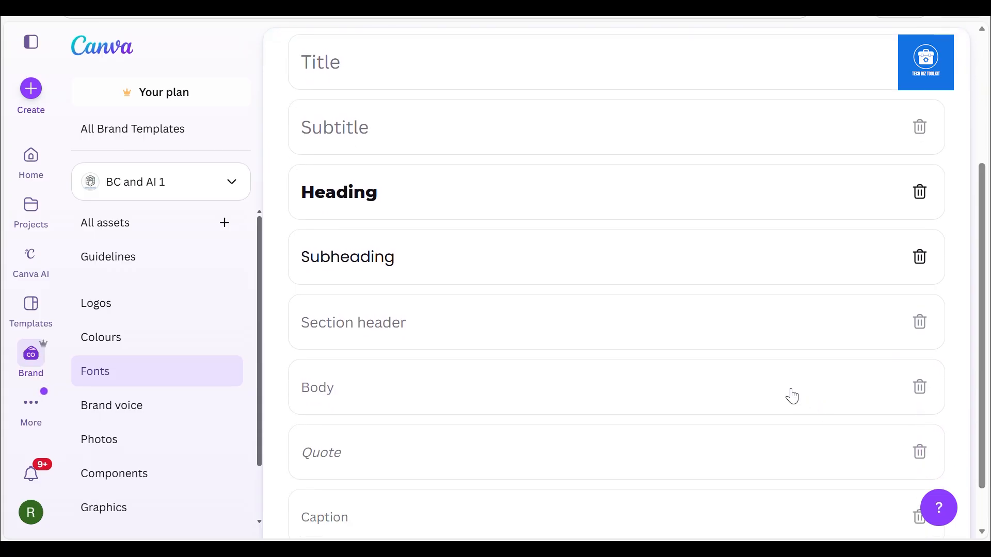
click(793, 396)
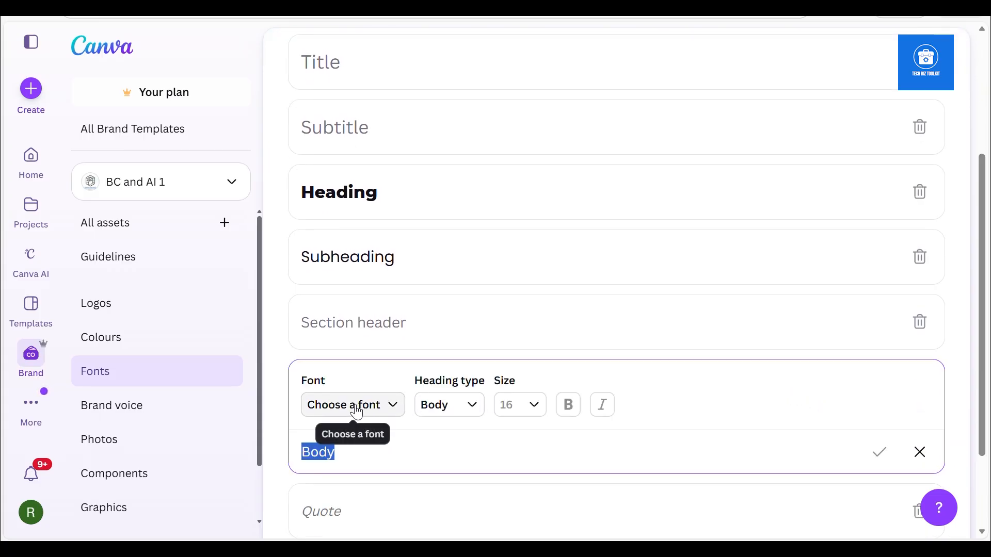
click(356, 413)
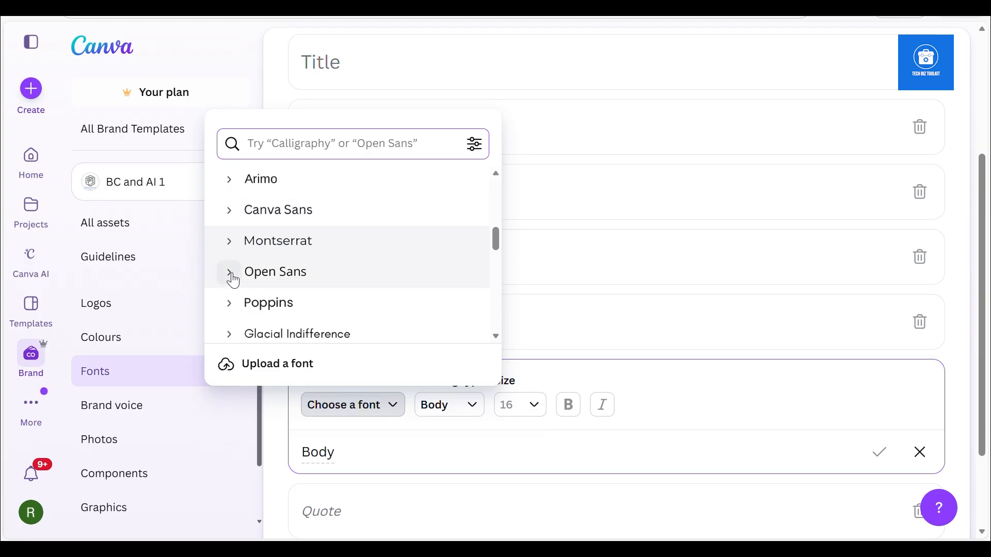
click(231, 273)
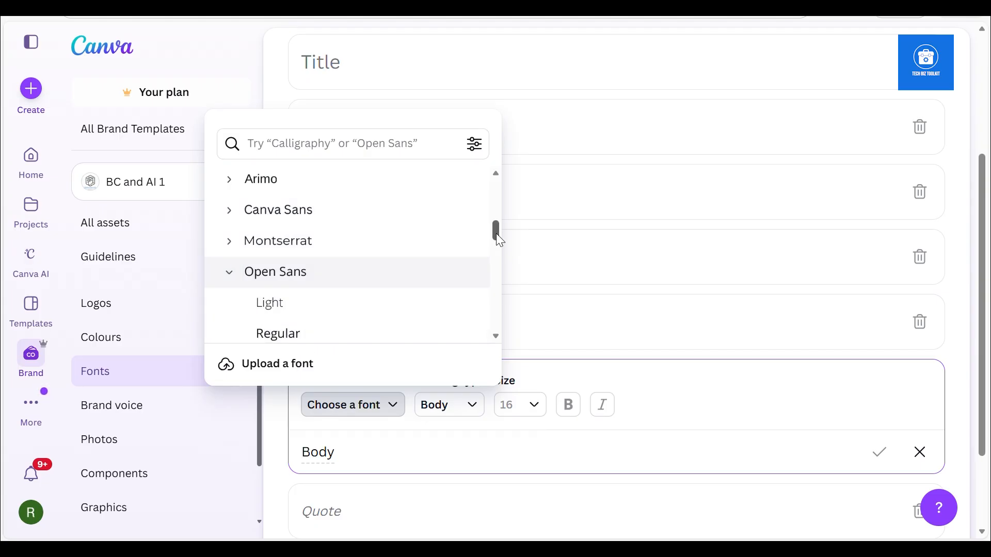
scroll(506, 239, down, 3)
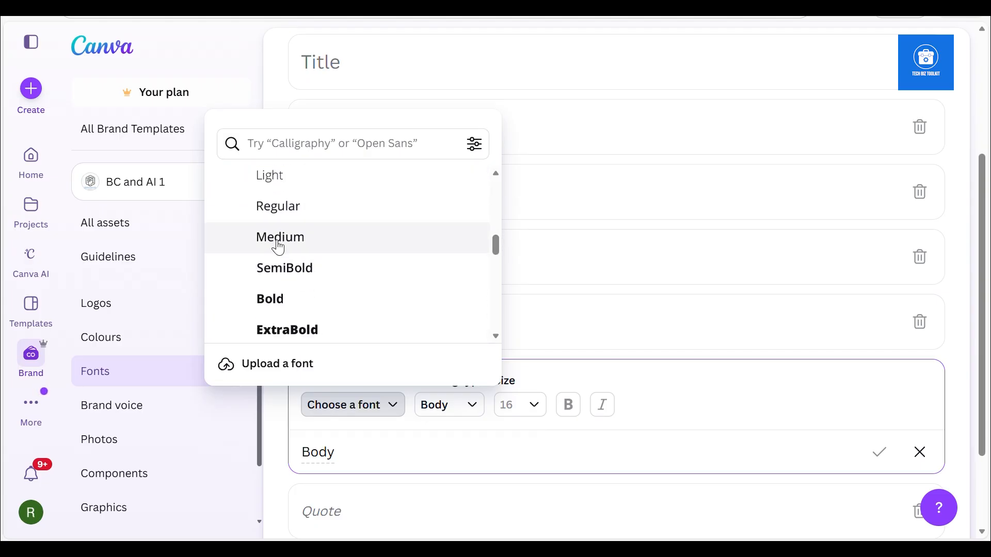
click(277, 214)
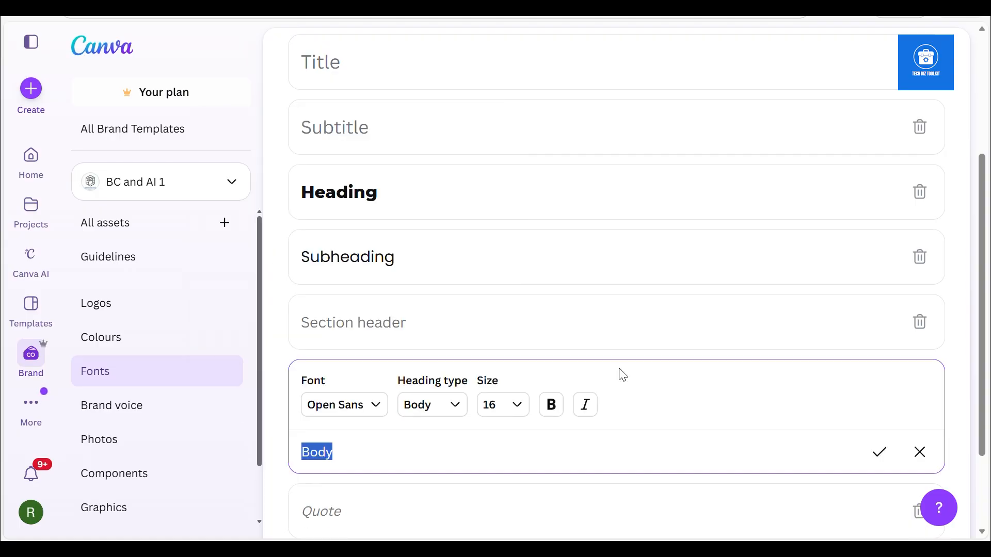
click(878, 454)
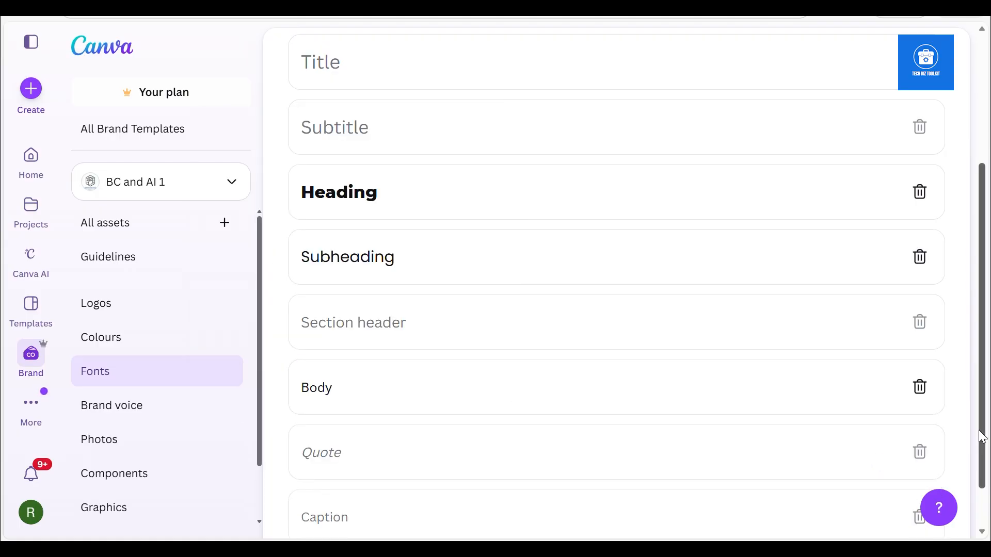
Find Montserrat with the font search "mont", assign its Black weight to the Brand Kit's Title style and save it
scroll(983, 438, down, 1)
scroll(967, 354, up, 5)
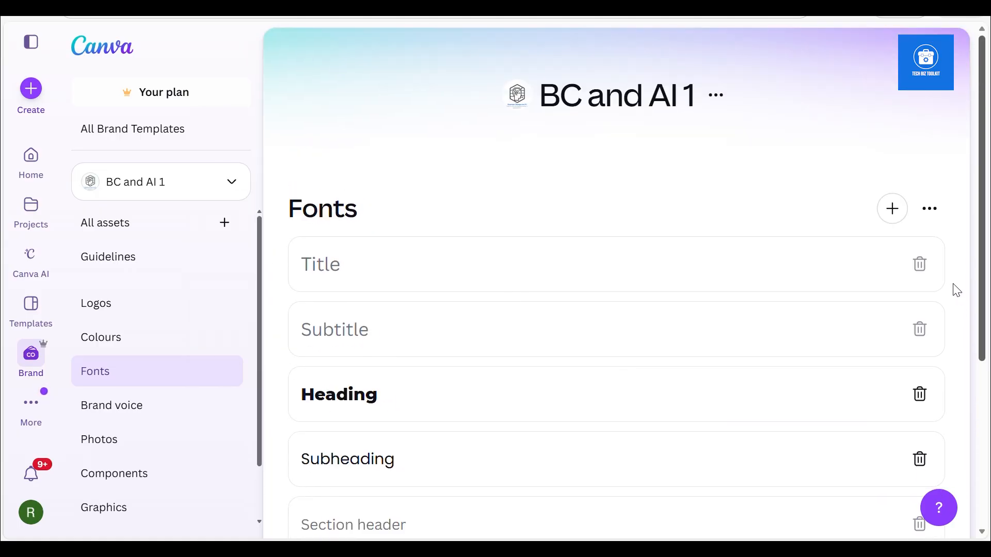
scroll(952, 316, down, 1)
scroll(955, 343, up, 1)
click(501, 282)
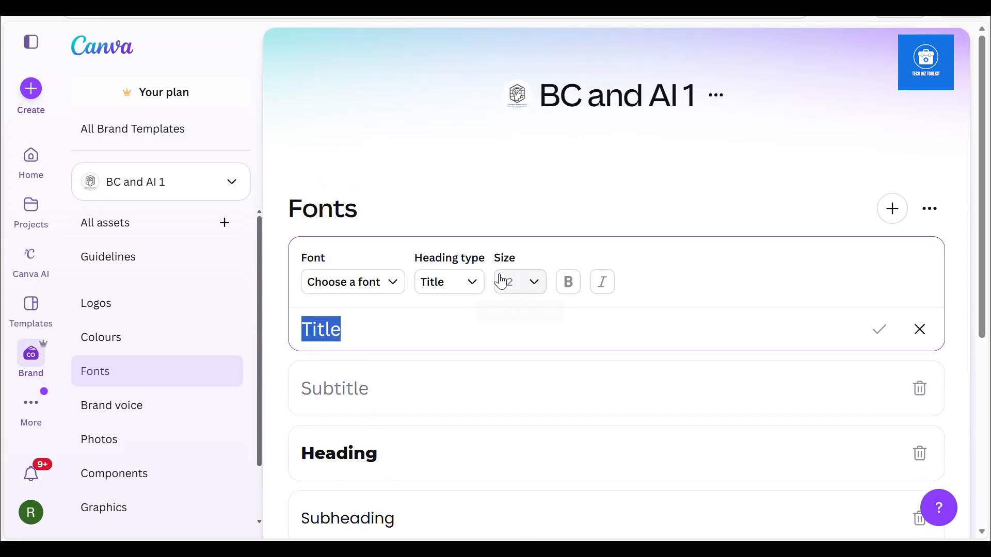
click(320, 281)
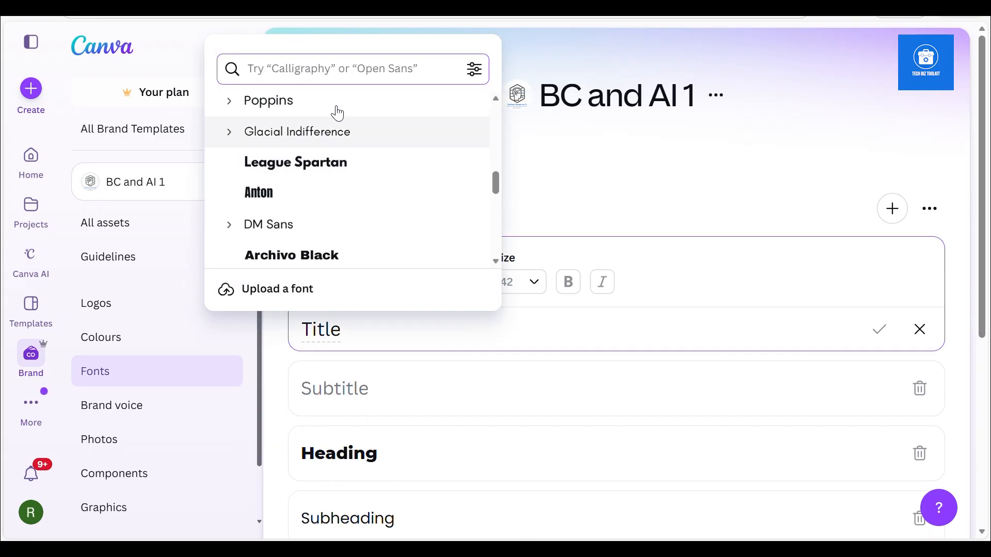
text(mont)
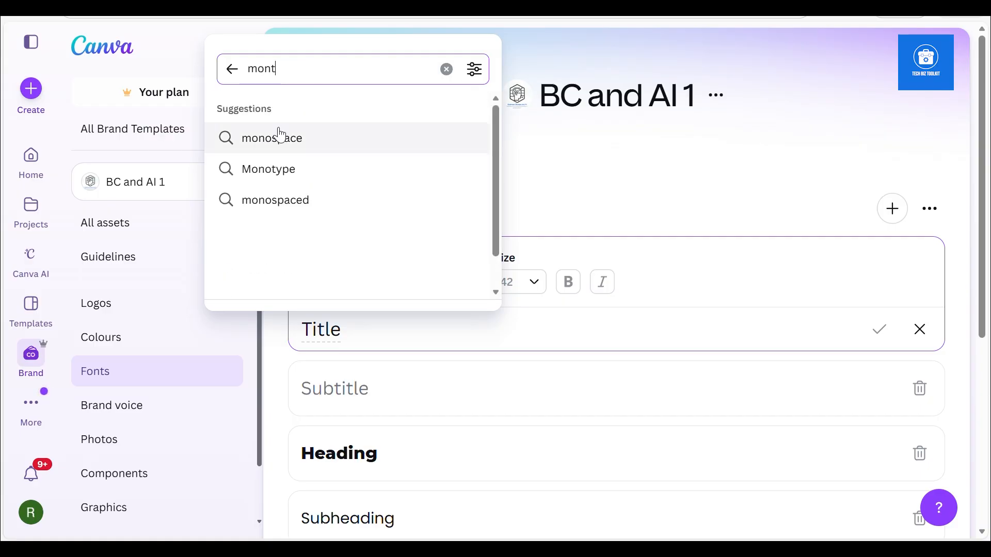
key(Return)
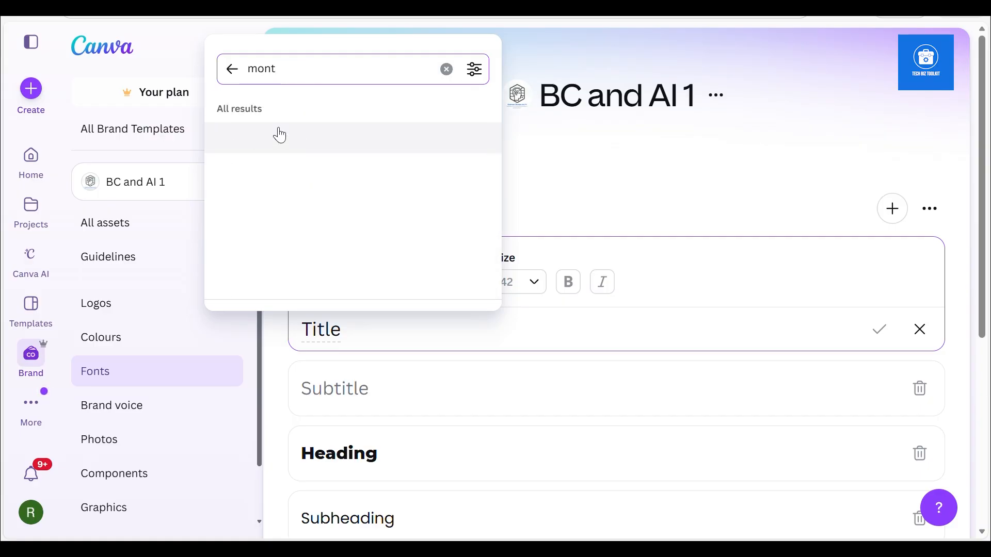
click(230, 170)
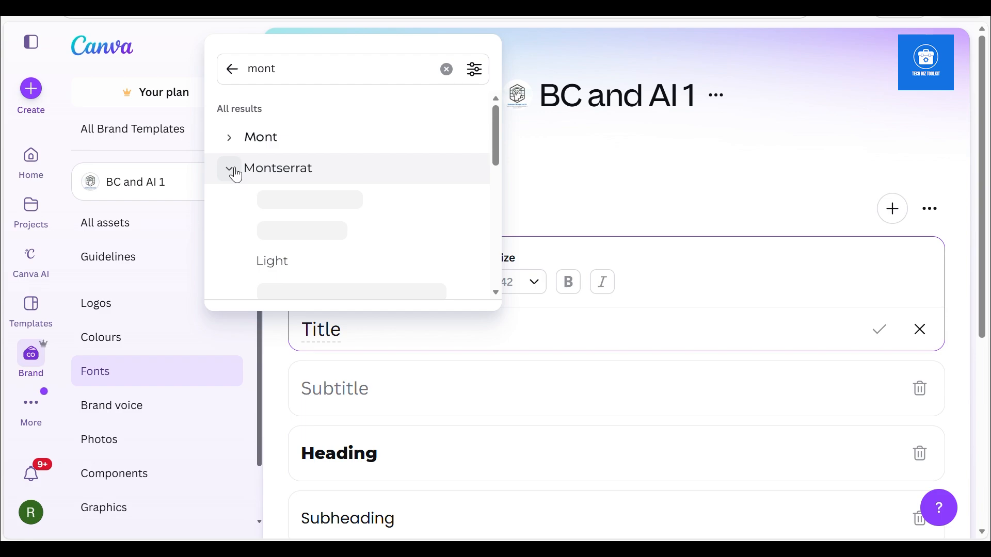
drag(499, 157, 496, 210)
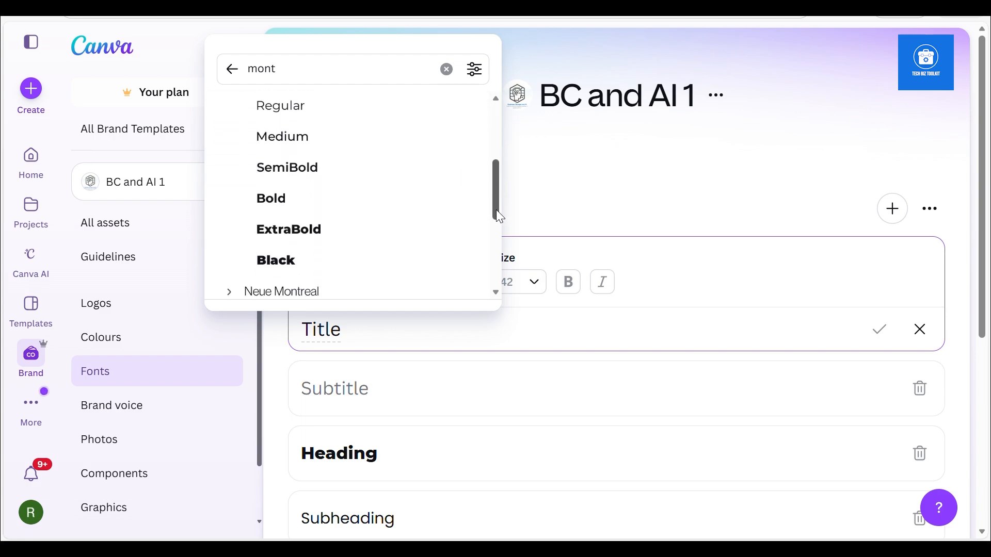
click(261, 262)
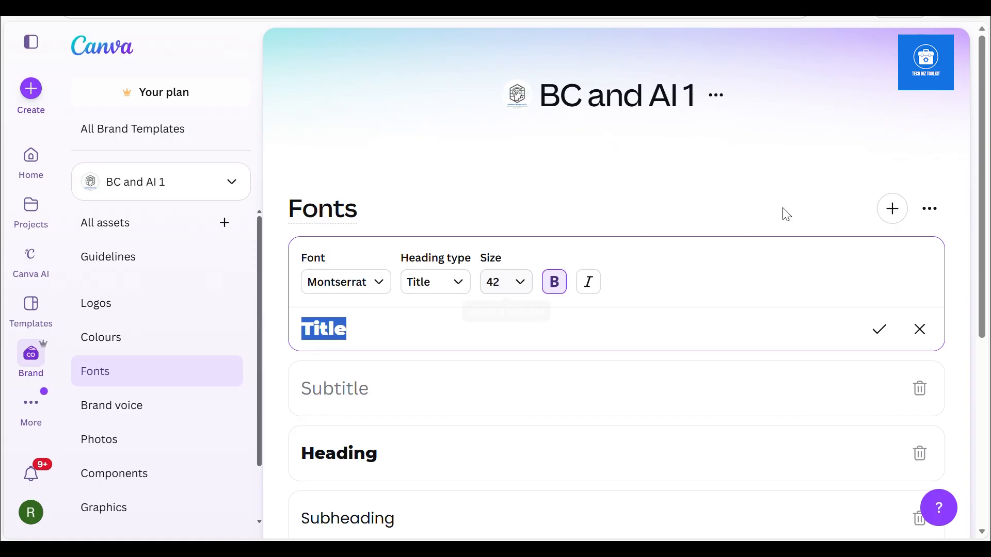
click(880, 329)
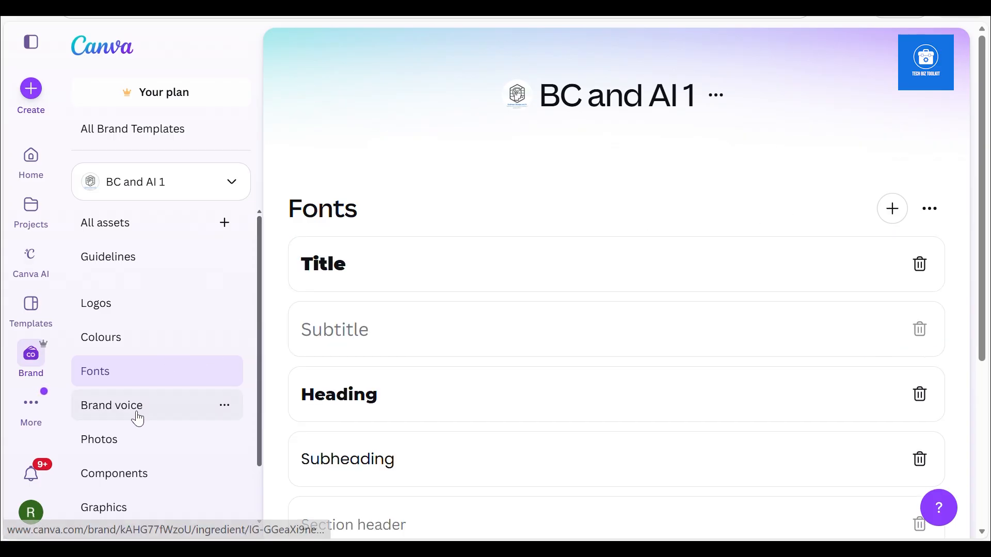
Look through the Brand Kit's Brand voice, Photos and Graphics categories
click(138, 418)
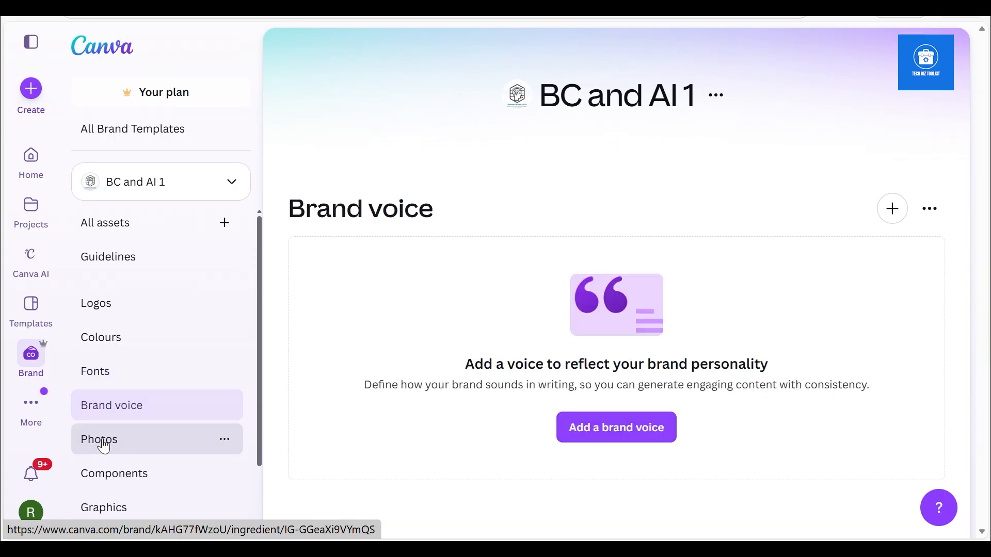
click(103, 444)
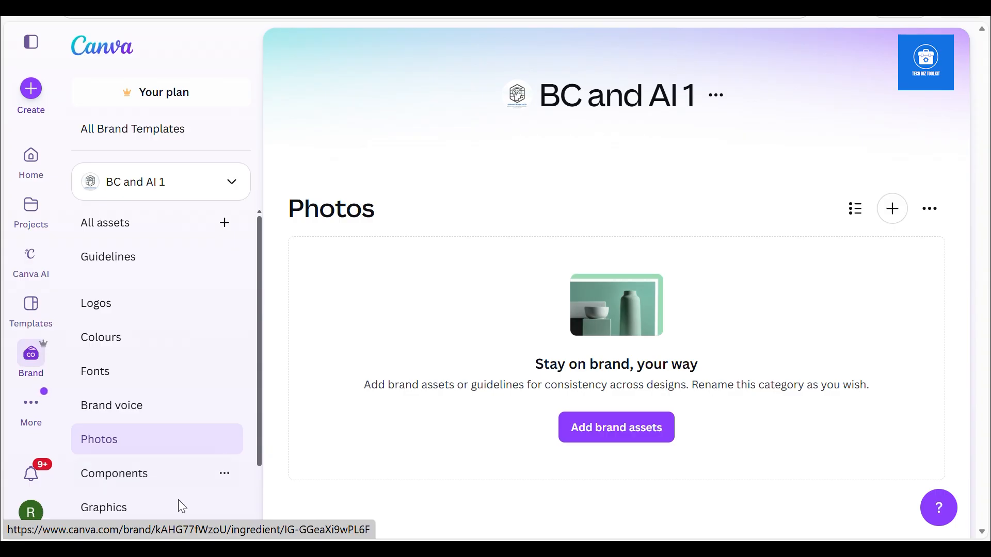
click(134, 516)
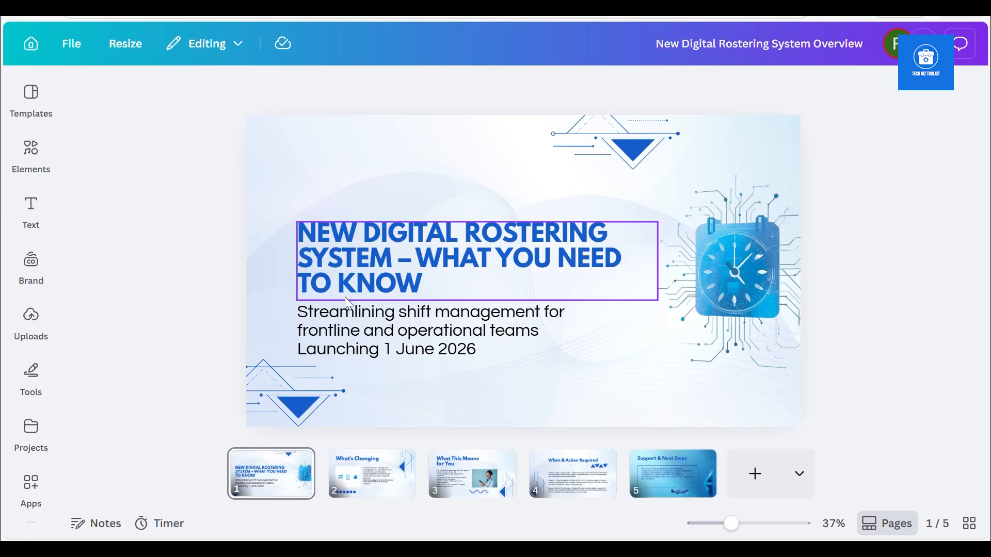
Bring up the BC and AI 1 brand colours and fonts in the New Digital Rostering System Overview presentation
click(32, 279)
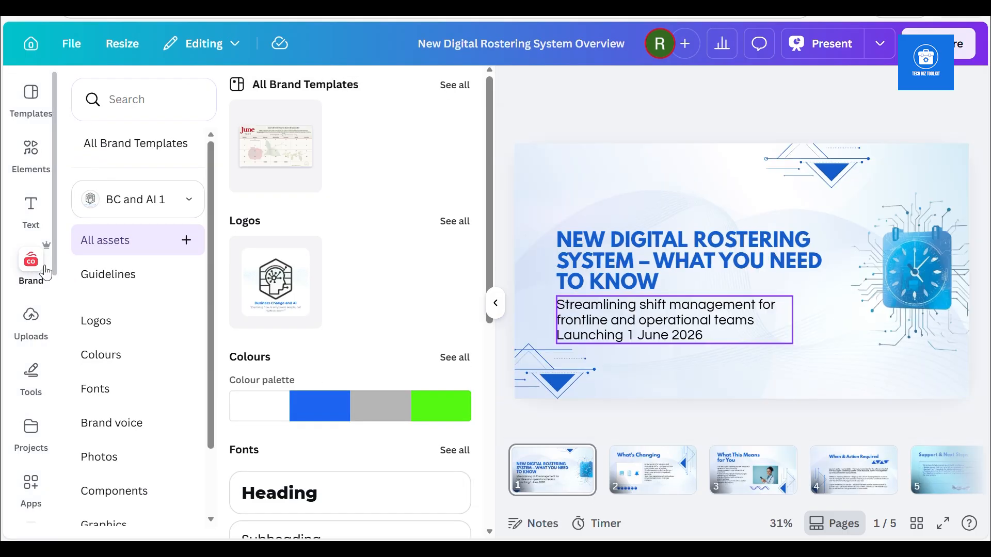
click(158, 207)
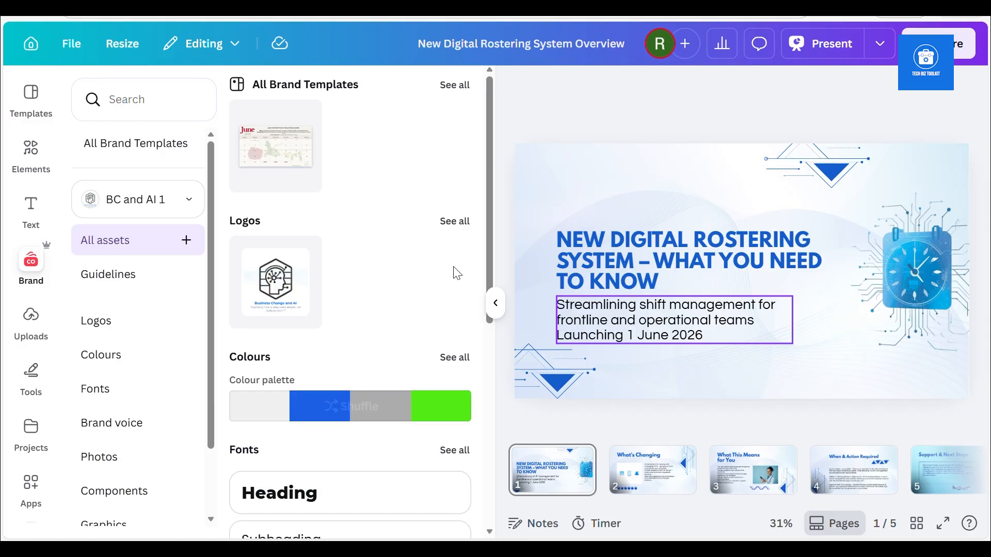
drag(491, 241, 495, 348)
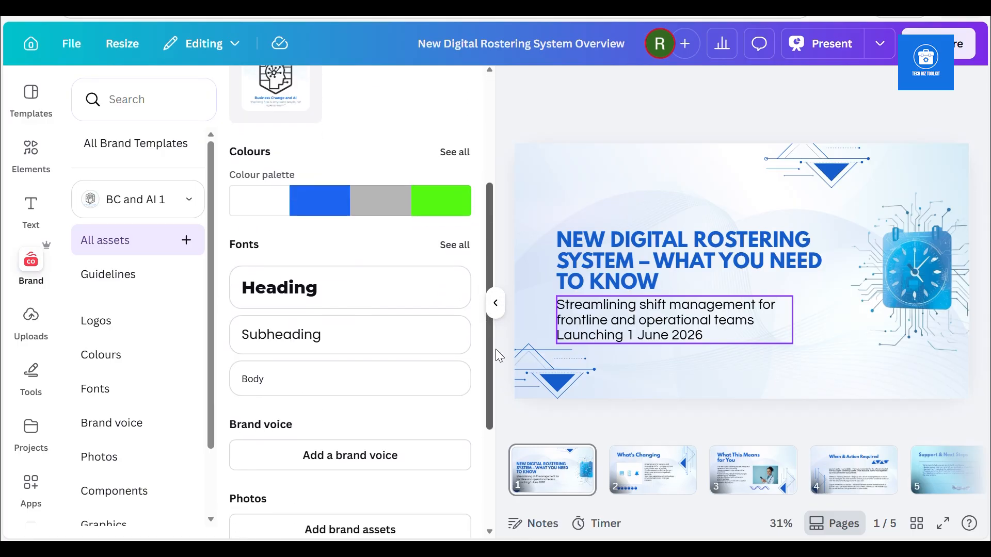
Apply the brand colour palette to slide 1 and shuffle it until the background is blue with white text and bright green triangles
mouse_move(338, 201)
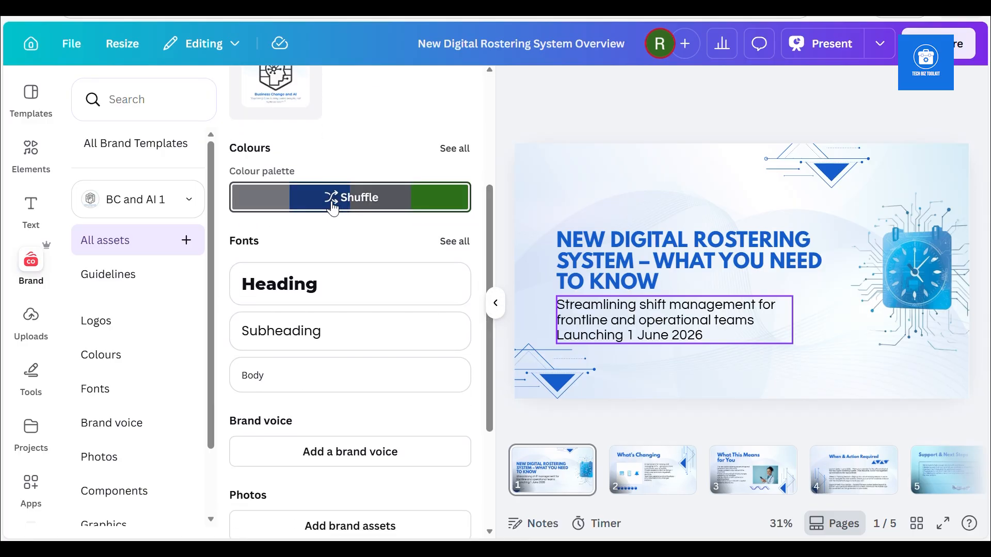
click(332, 204)
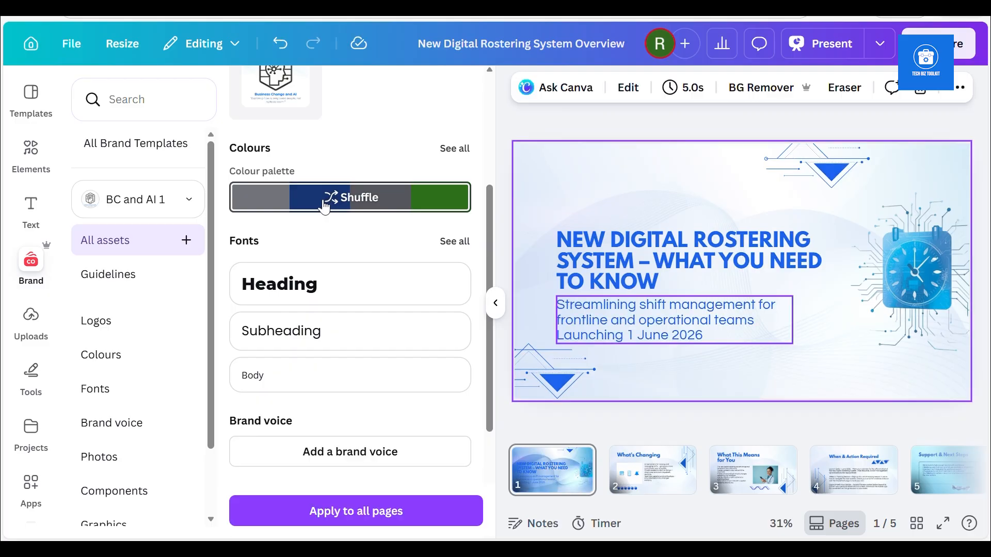
click(325, 204)
click(325, 206)
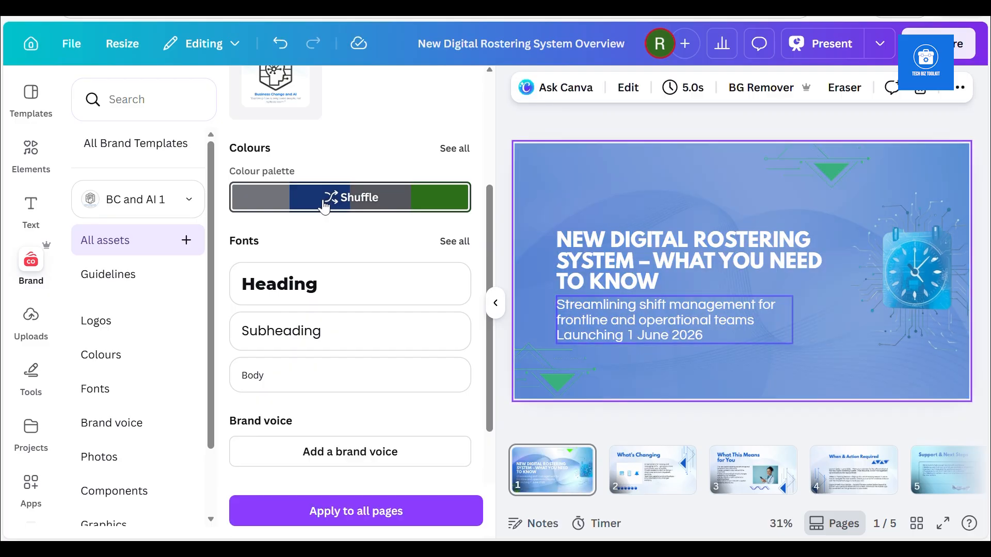
click(326, 212)
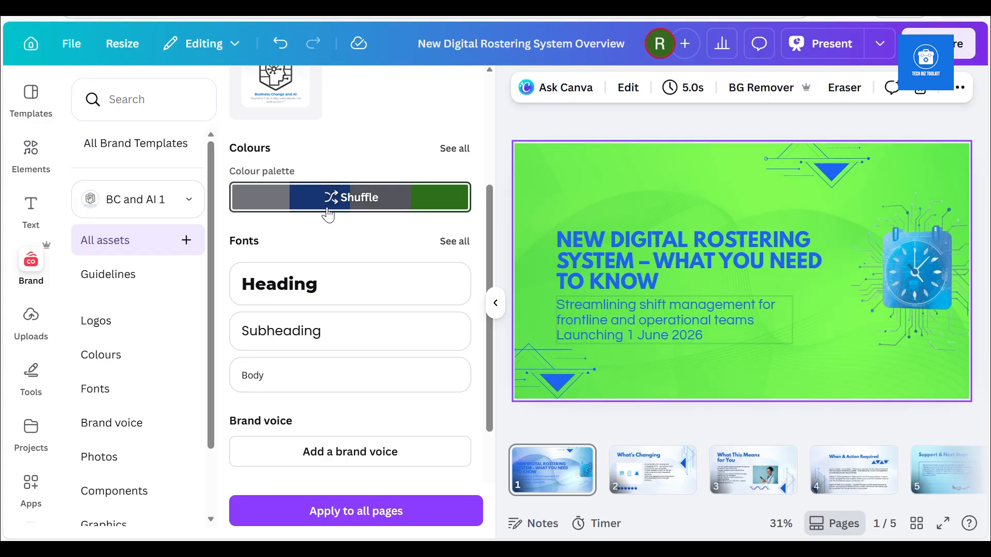
click(328, 215)
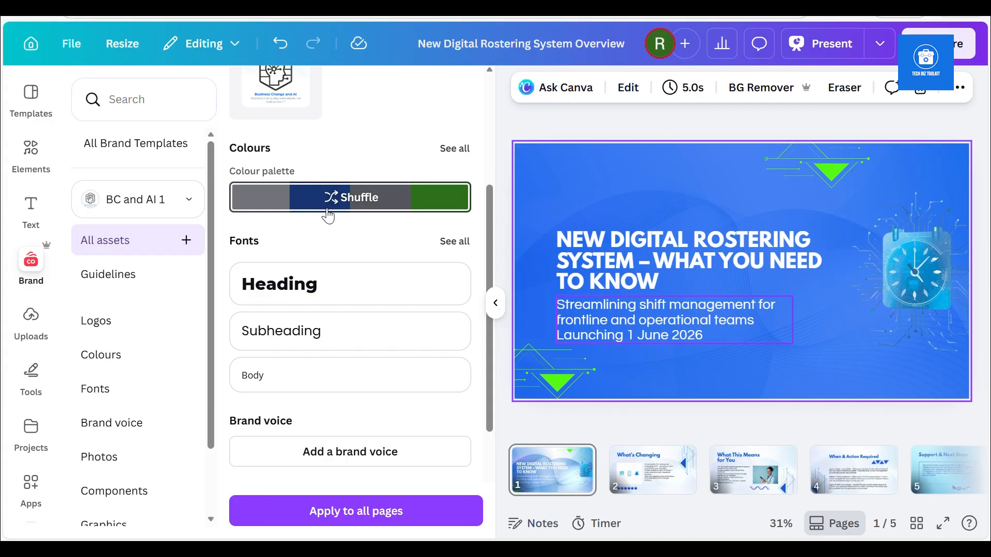
click(329, 216)
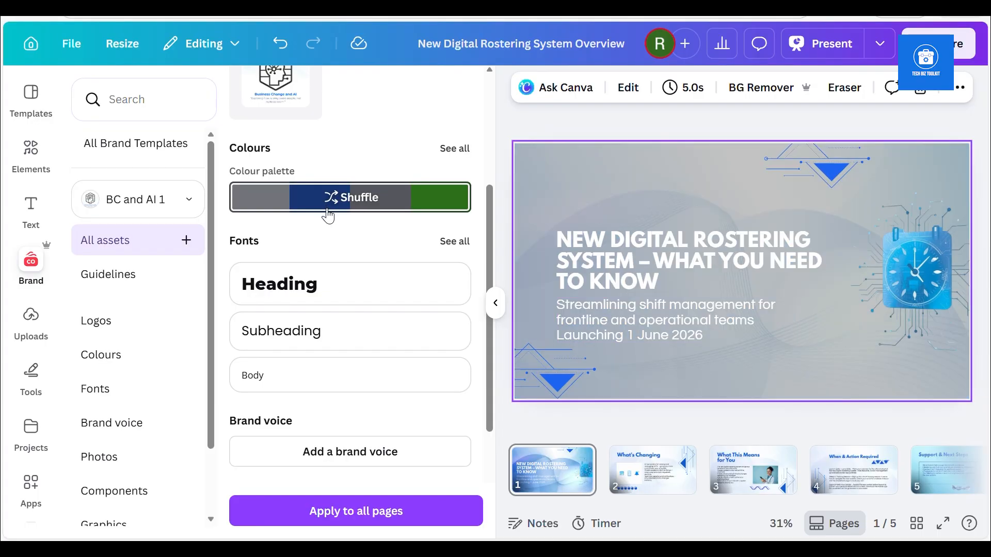
click(329, 215)
click(325, 204)
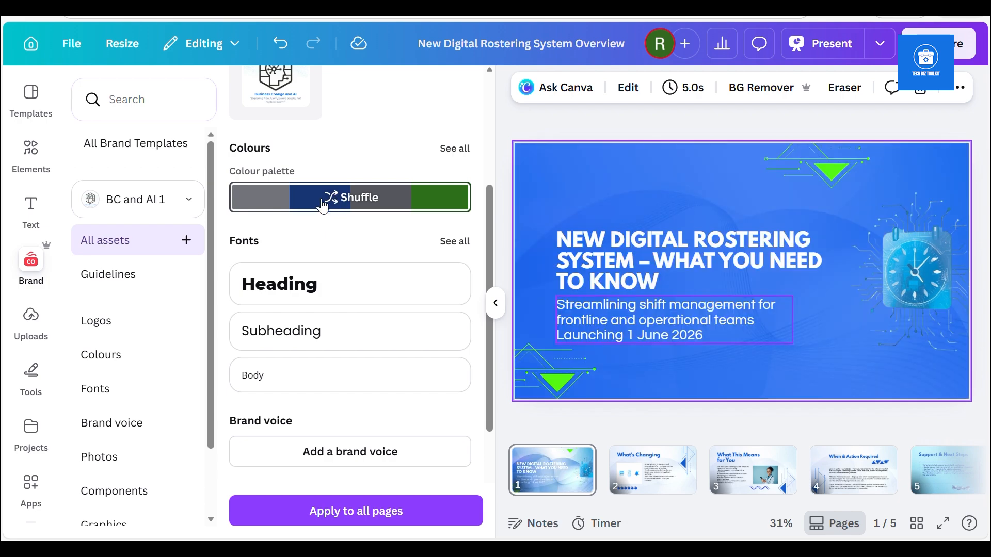
click(339, 206)
click(339, 207)
click(339, 206)
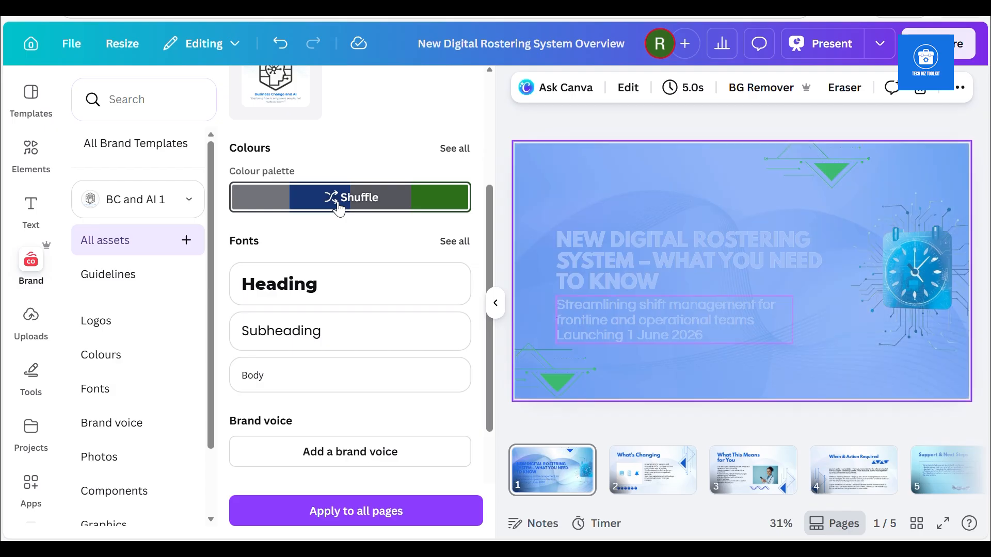
click(339, 206)
click(339, 206)
click(339, 206)
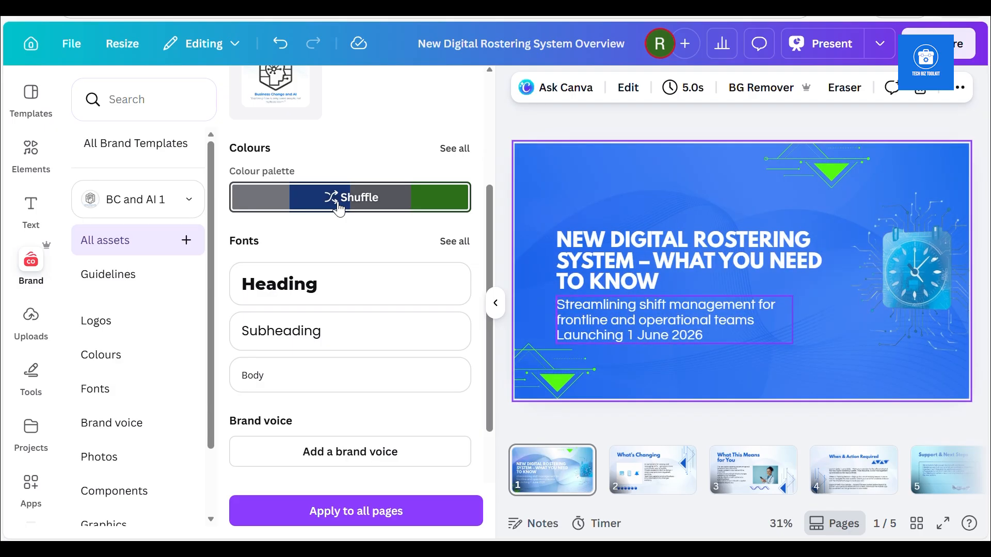
Shuffle the brand colours on slide 1 to a blue background with white text and bright green triangles, and apply the style to all pages
click(340, 207)
click(339, 205)
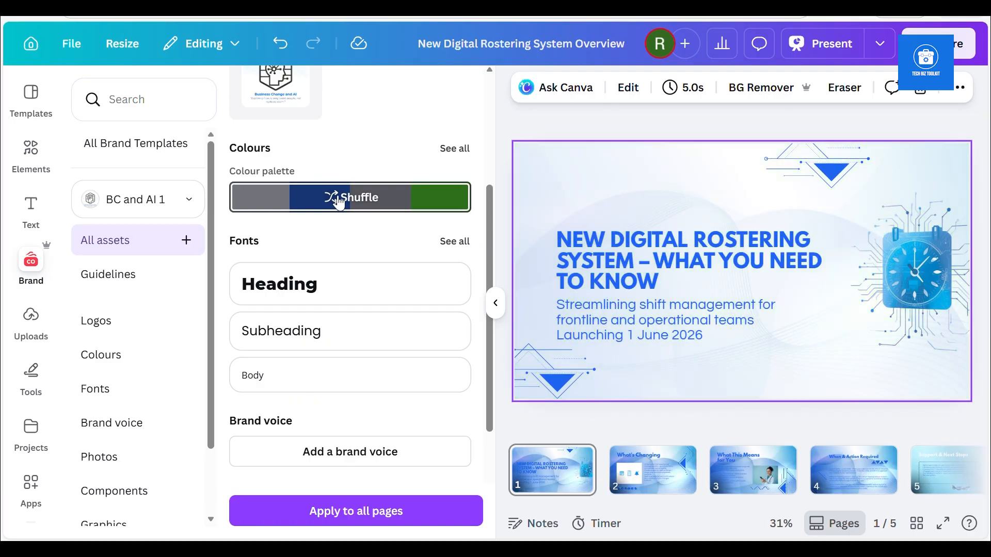
click(339, 204)
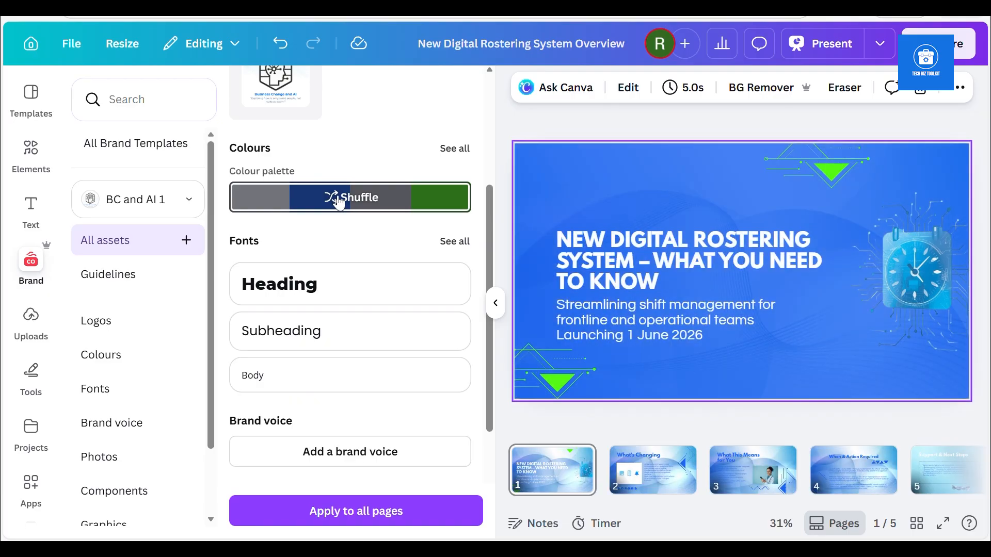
click(341, 204)
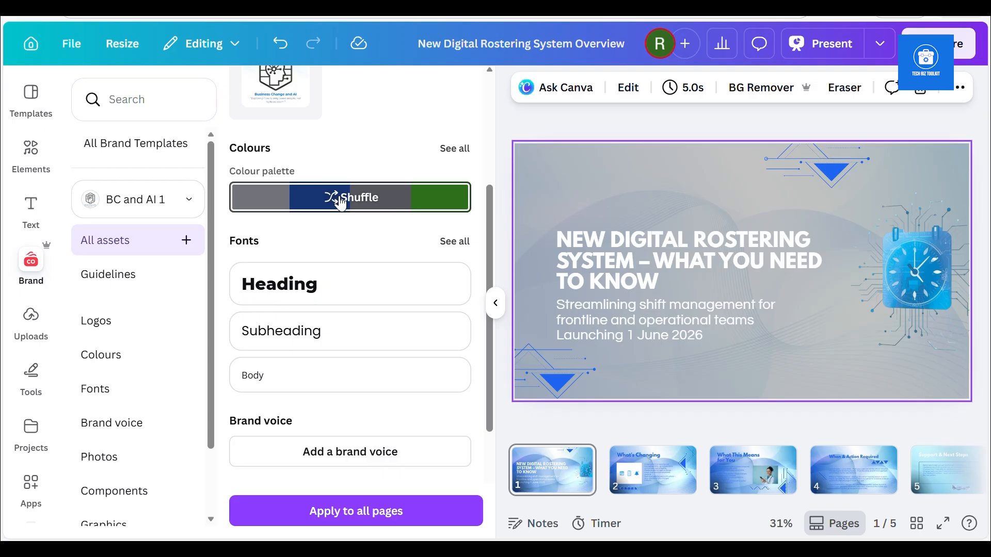
click(341, 204)
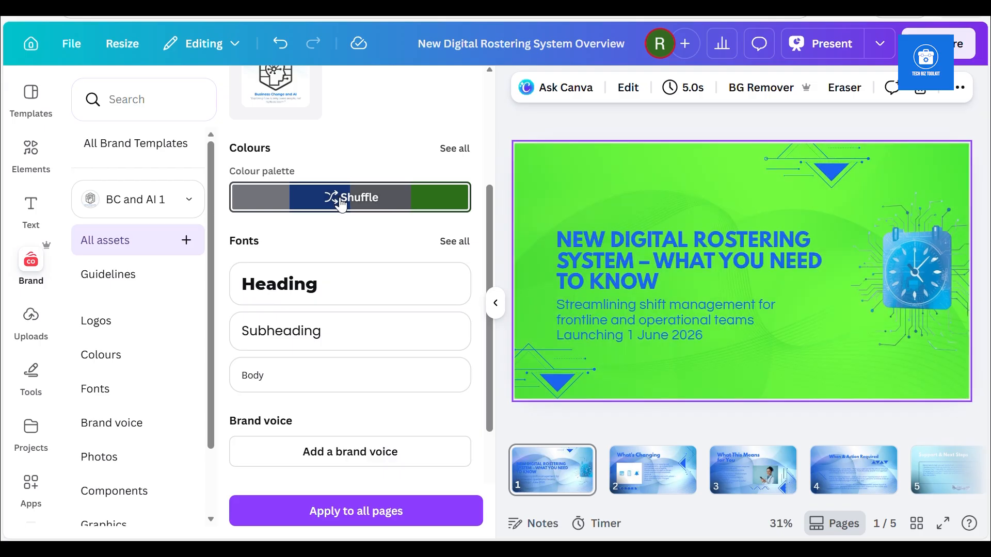
click(341, 204)
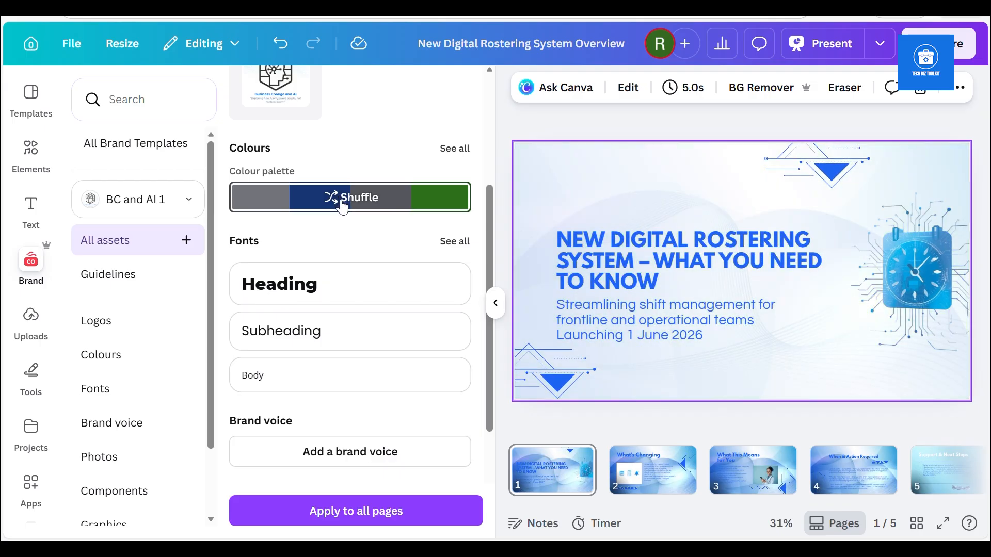
click(342, 205)
click(343, 205)
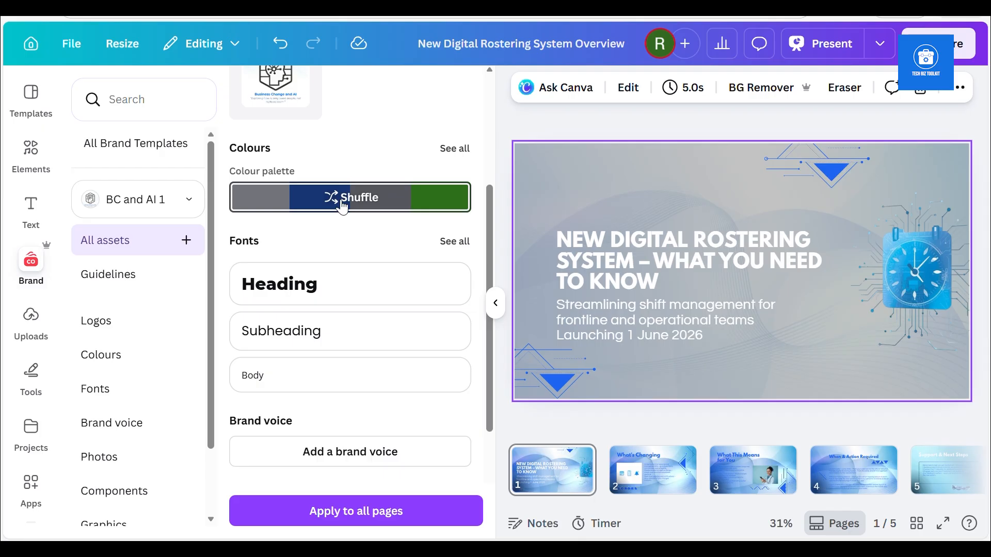
click(342, 205)
click(342, 205)
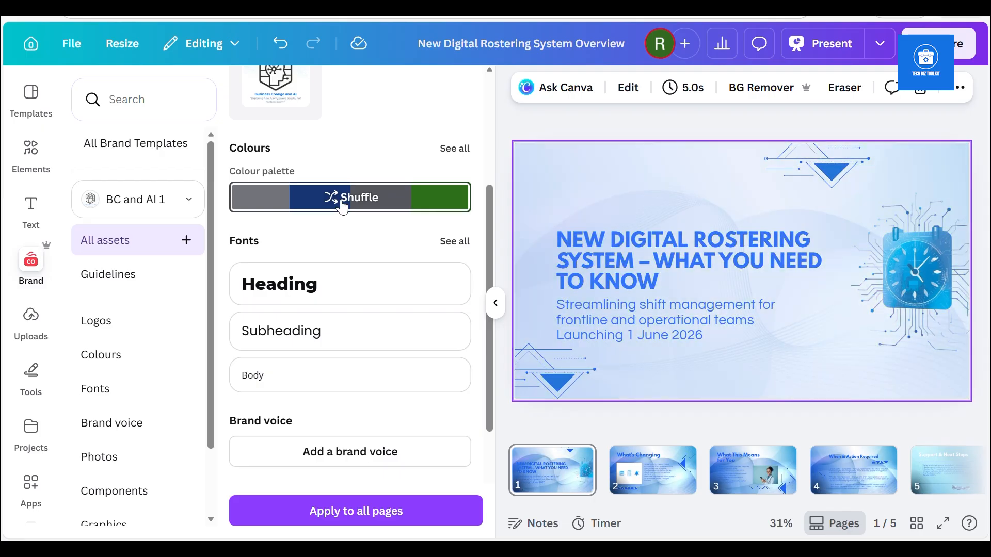
click(342, 205)
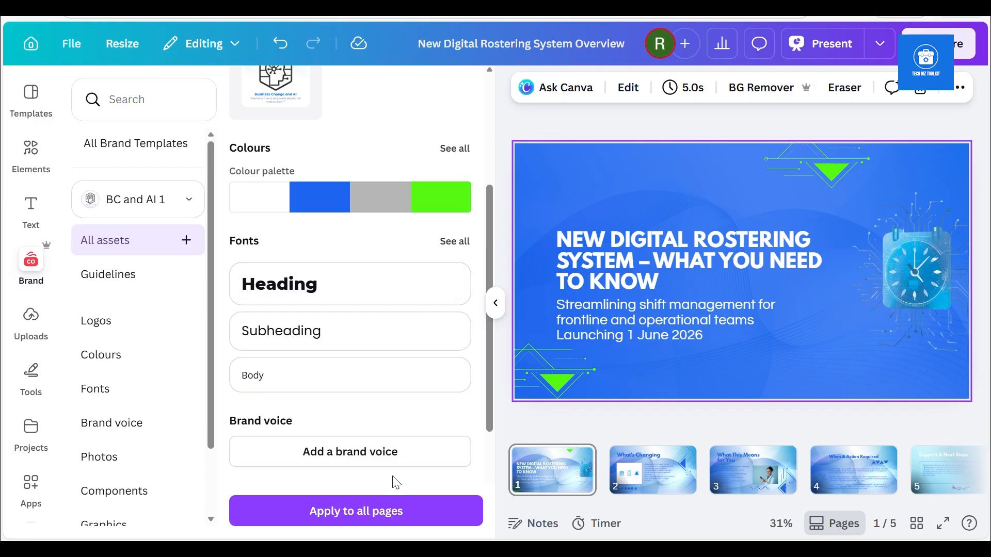
click(378, 518)
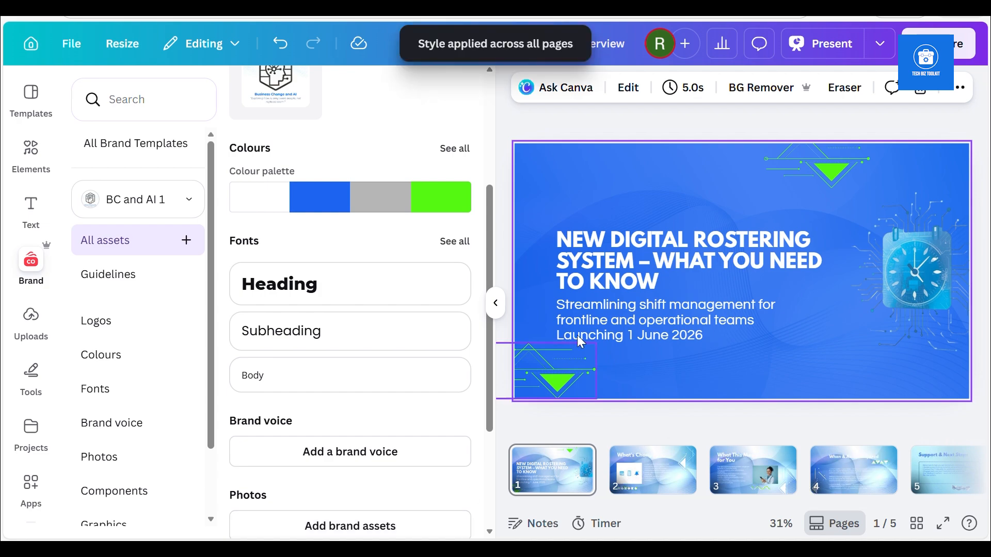
Set the slide 1 title to the brand font Montserrat ExtraBold and replace League Spartan with Montserrat across the whole design
click(586, 310)
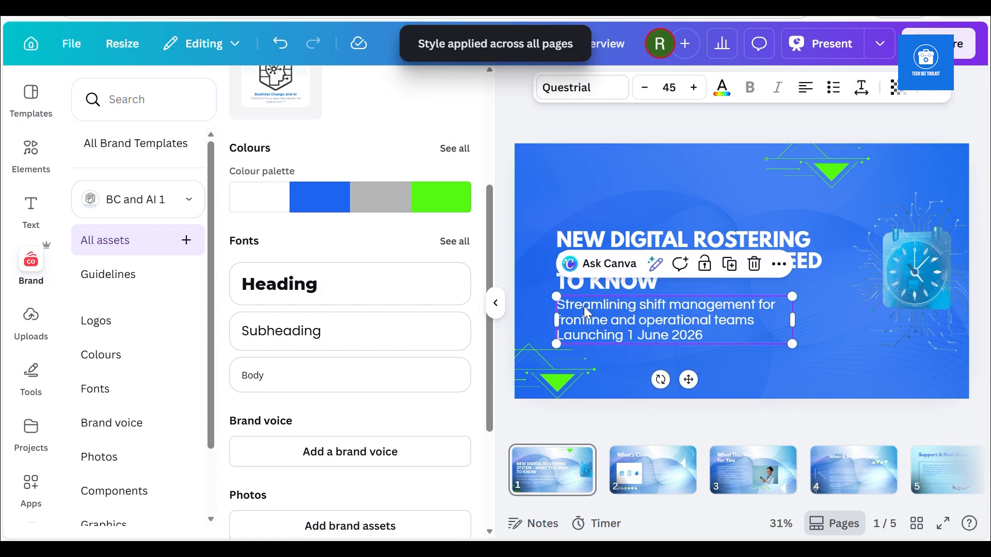
click(569, 239)
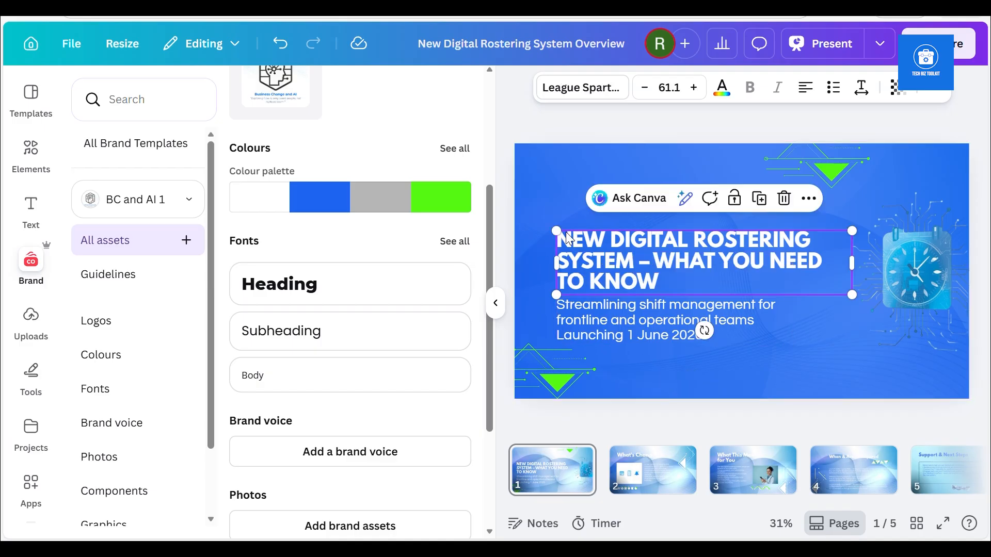
click(596, 277)
double_click(596, 277)
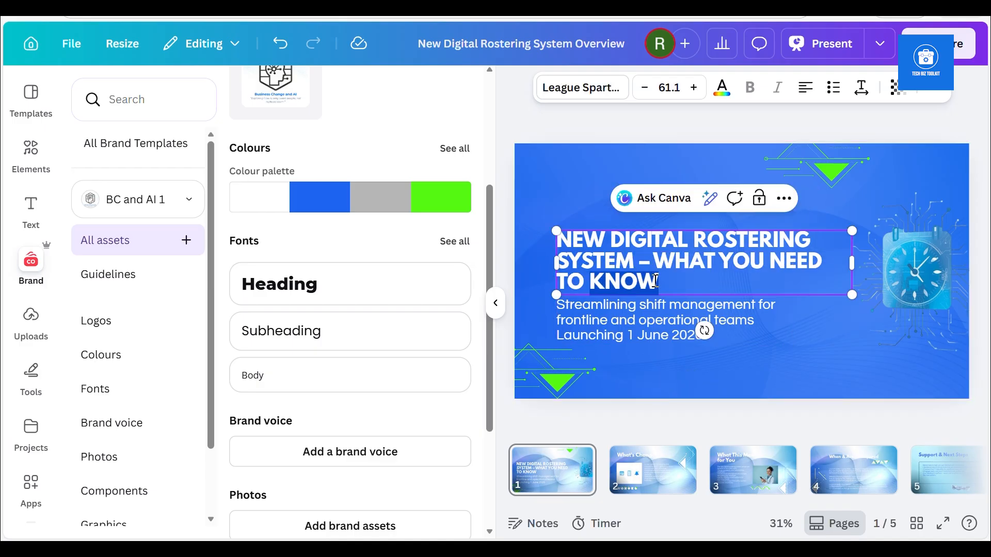
key(ctrl+a)
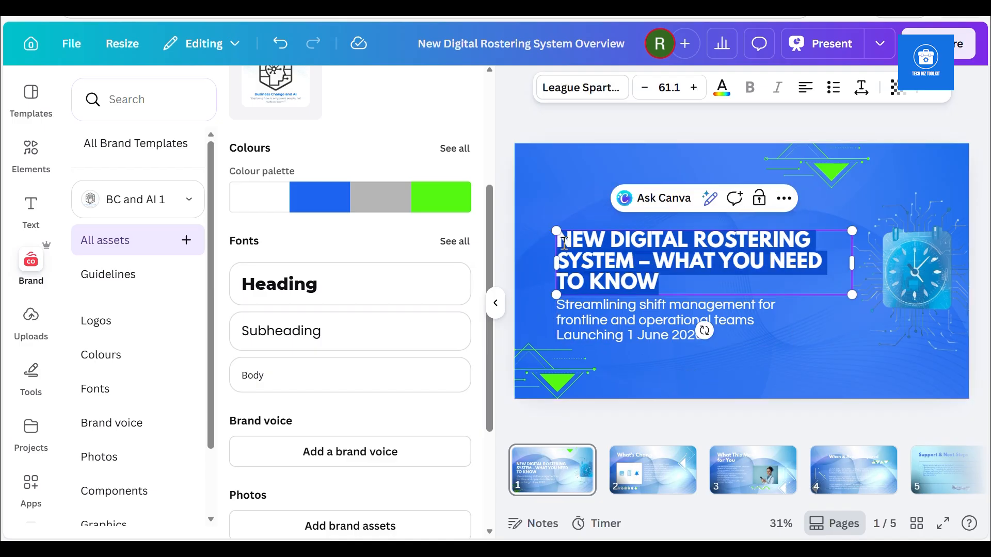
click(580, 86)
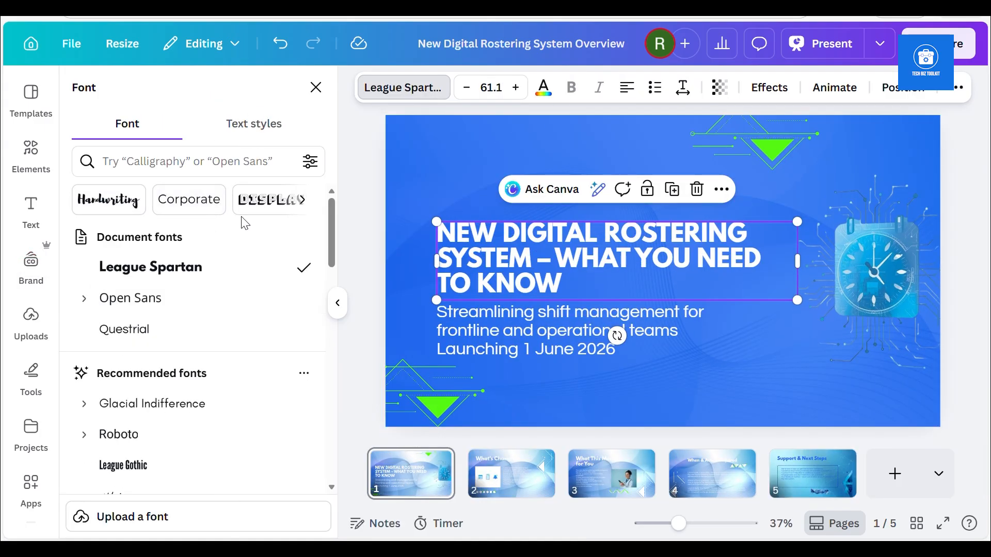
drag(331, 224, 345, 348)
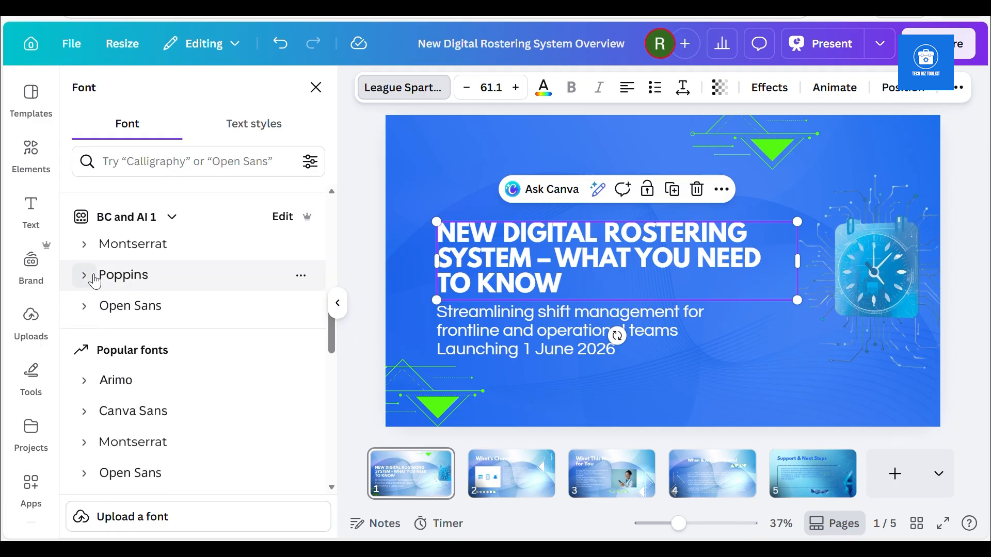
click(83, 250)
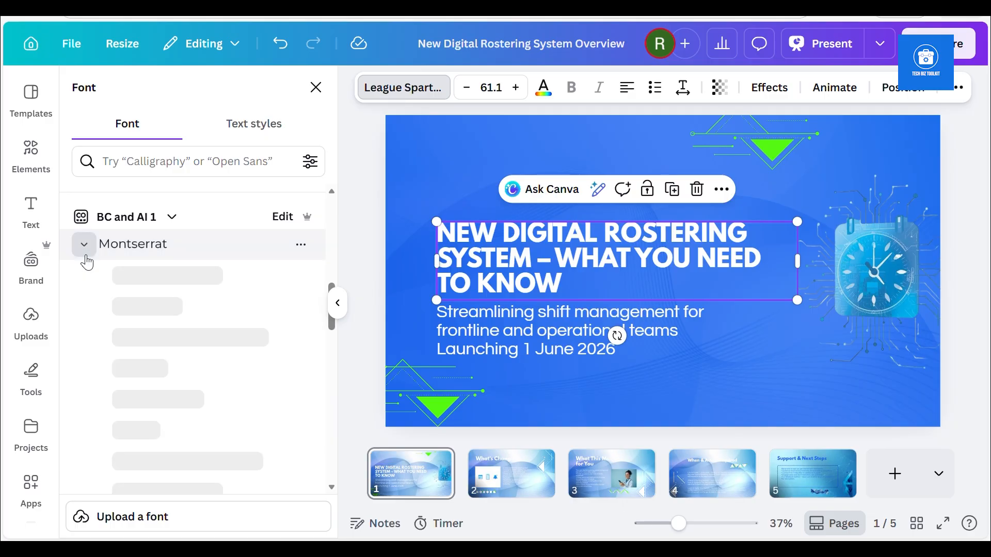
click(91, 249)
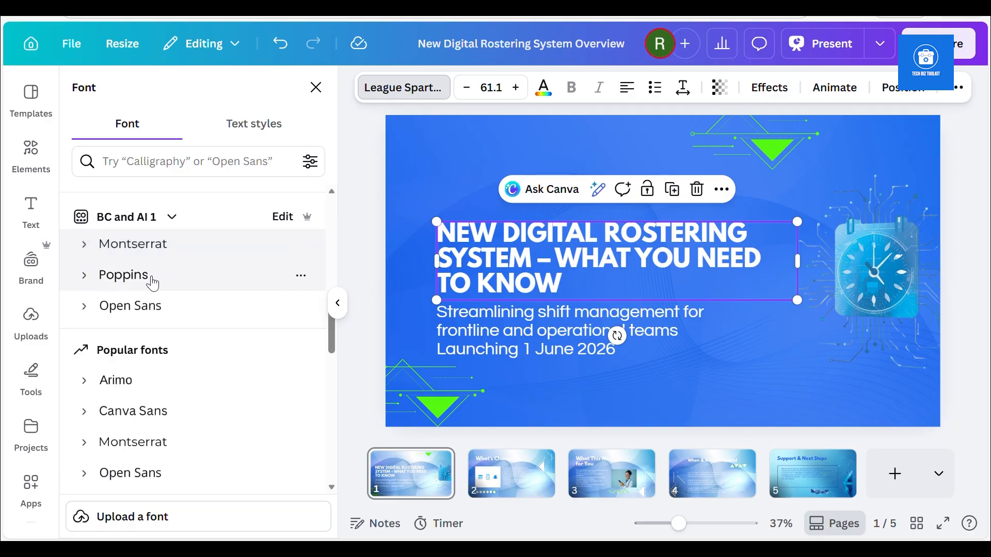
click(84, 245)
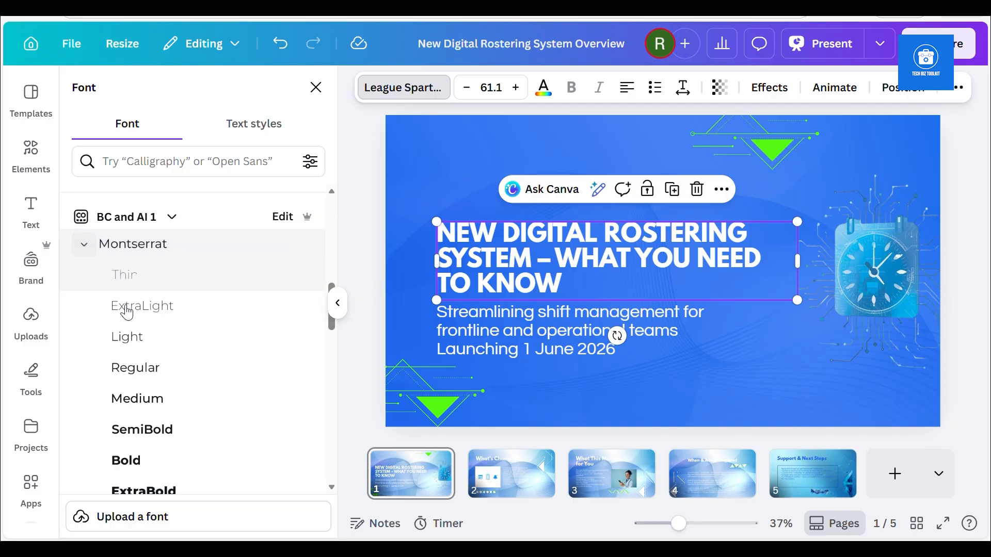
click(162, 493)
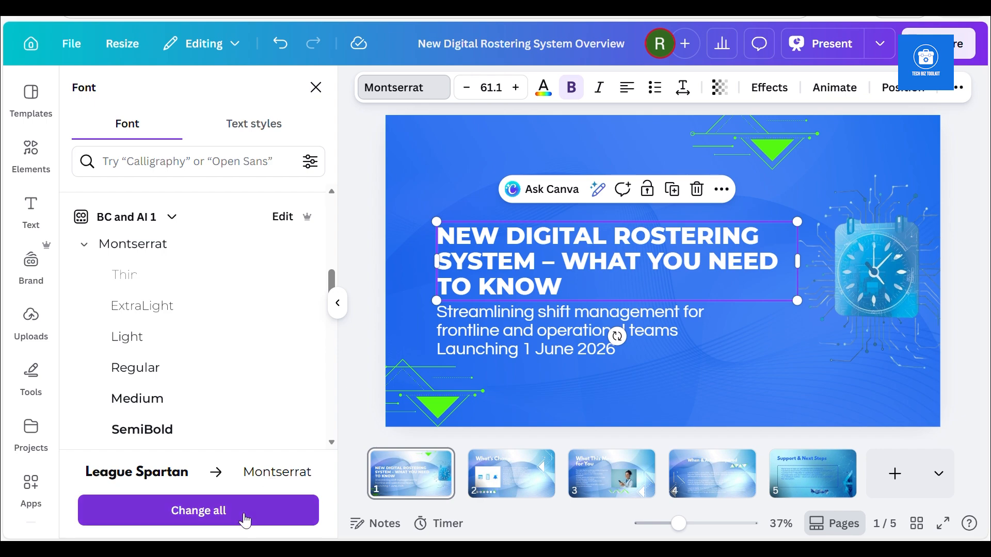
click(211, 516)
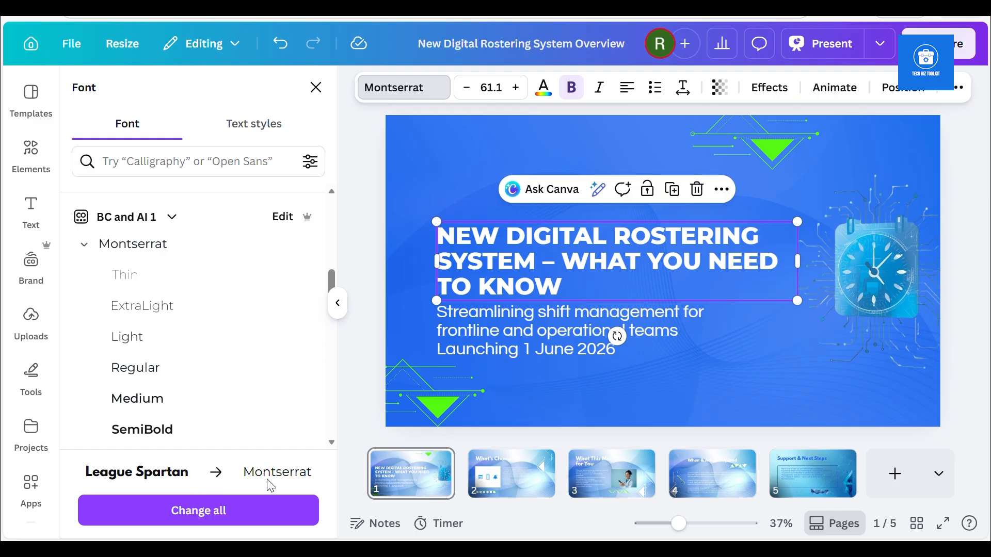
click(220, 516)
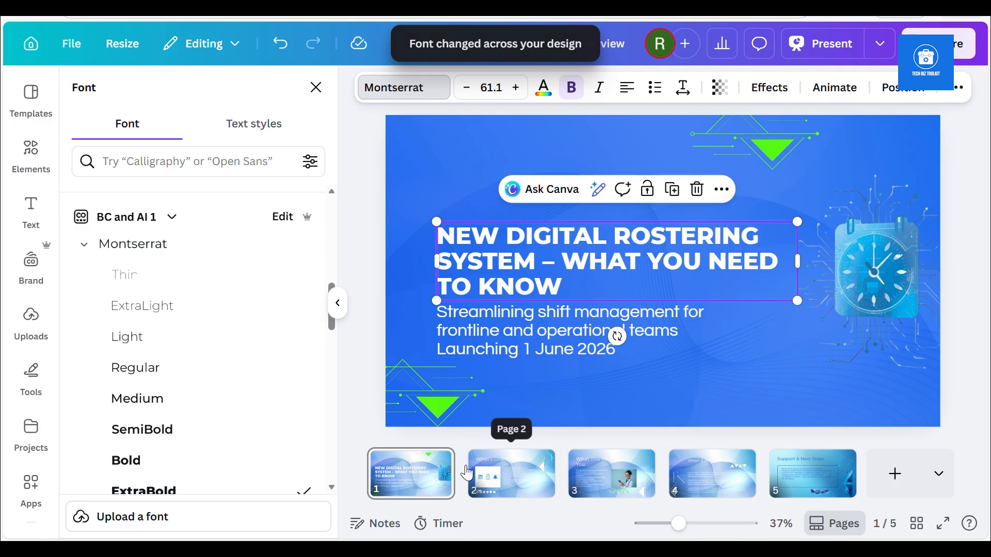
Set the slide 1 subtitle text to the brand font Poppins and replace Questrial with it across the whole design
click(470, 335)
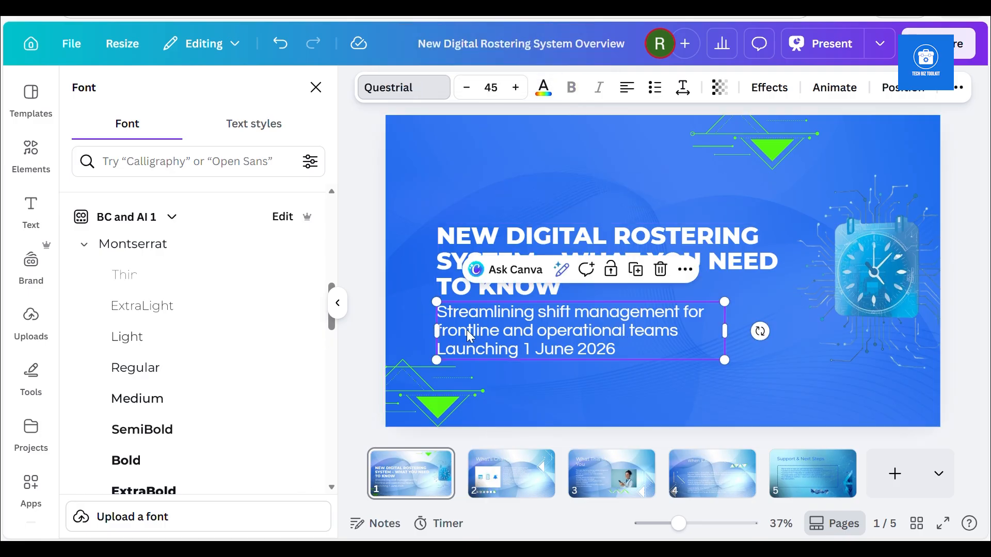
click(84, 245)
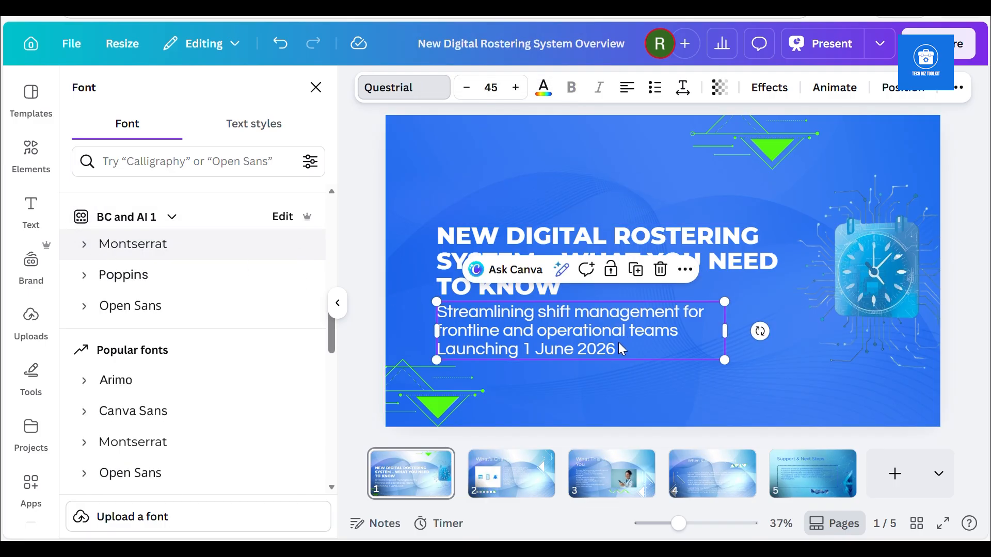
drag(619, 356, 442, 323)
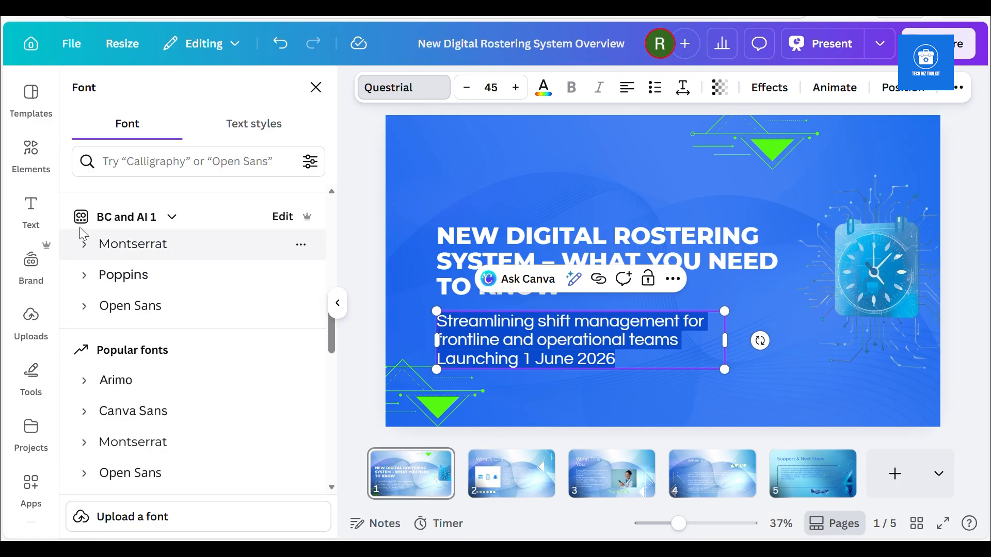
click(117, 279)
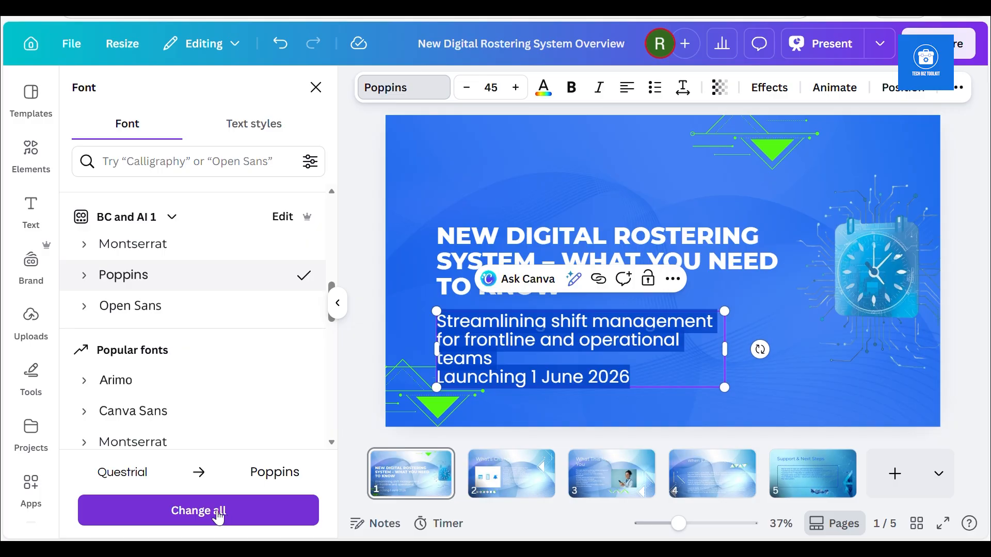
click(215, 510)
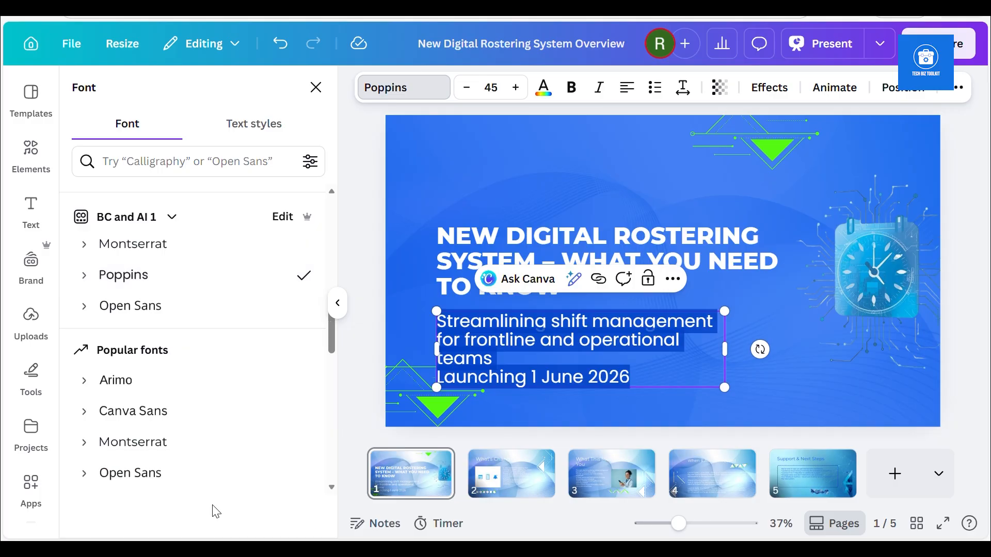
Check the brand fonts and colours on slides 1 to 4, inspecting their heading and body text
click(511, 472)
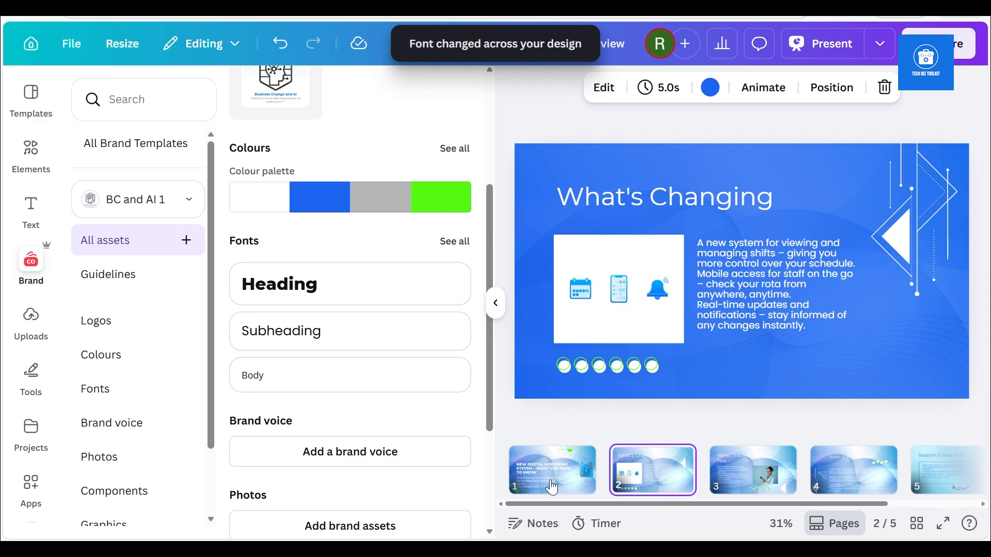
click(538, 478)
click(604, 268)
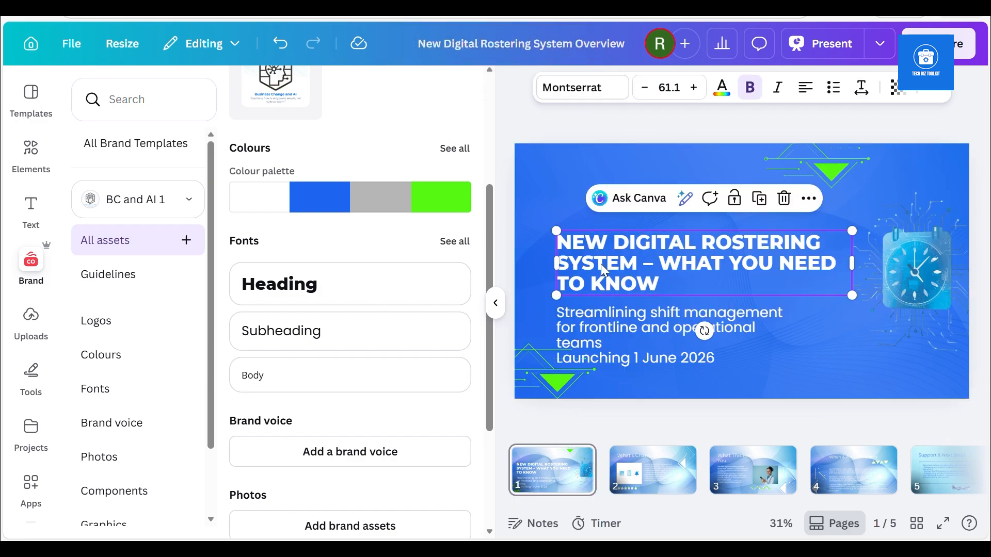
click(599, 377)
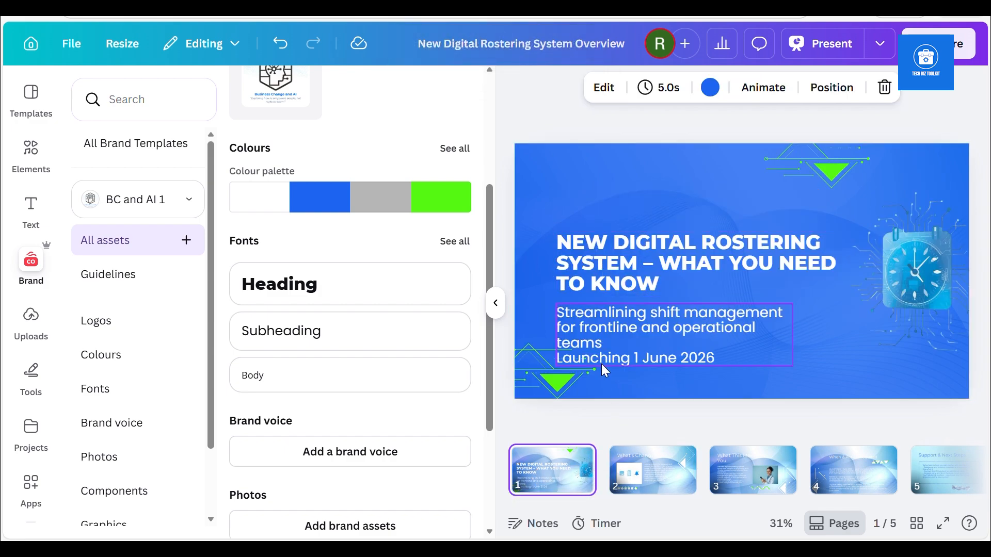
click(608, 328)
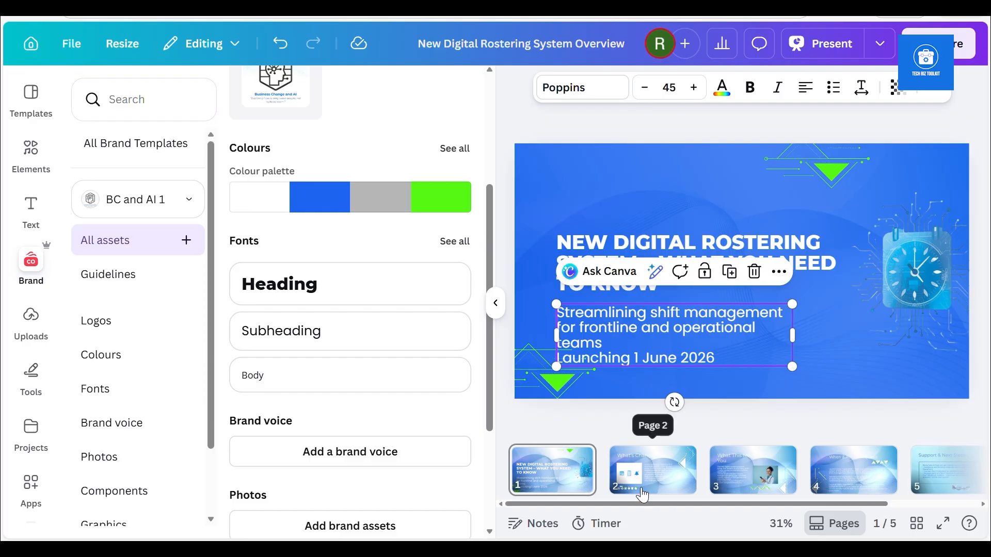
click(652, 467)
click(642, 210)
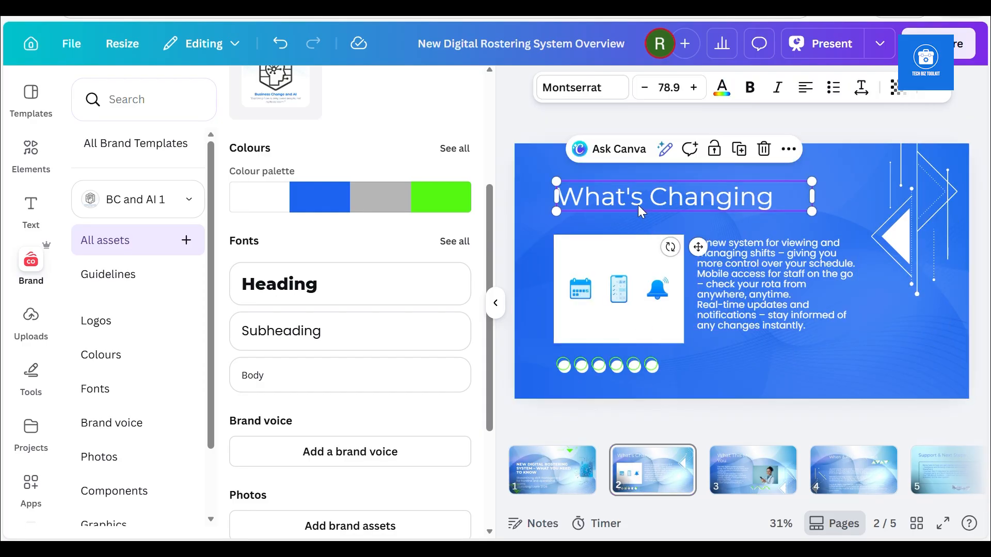
click(725, 280)
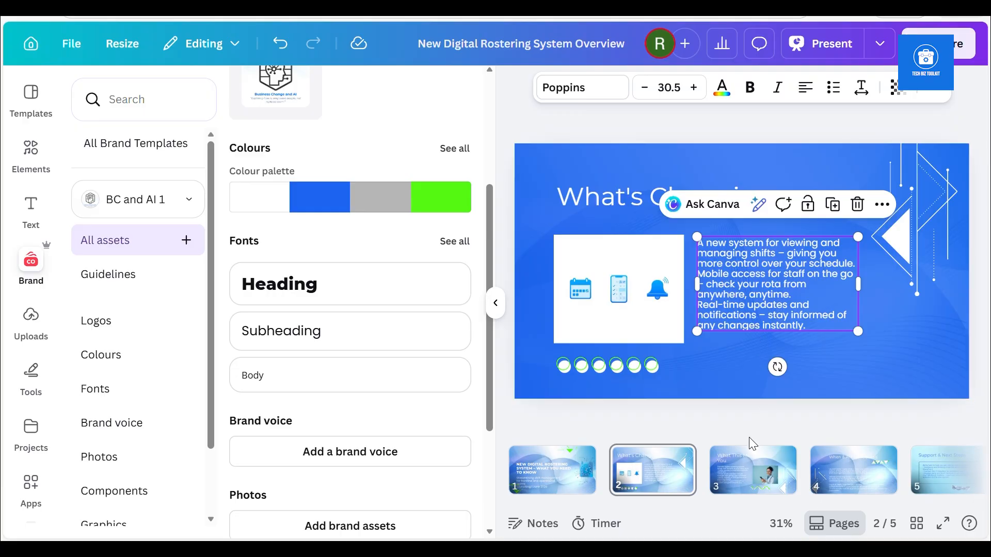
click(759, 480)
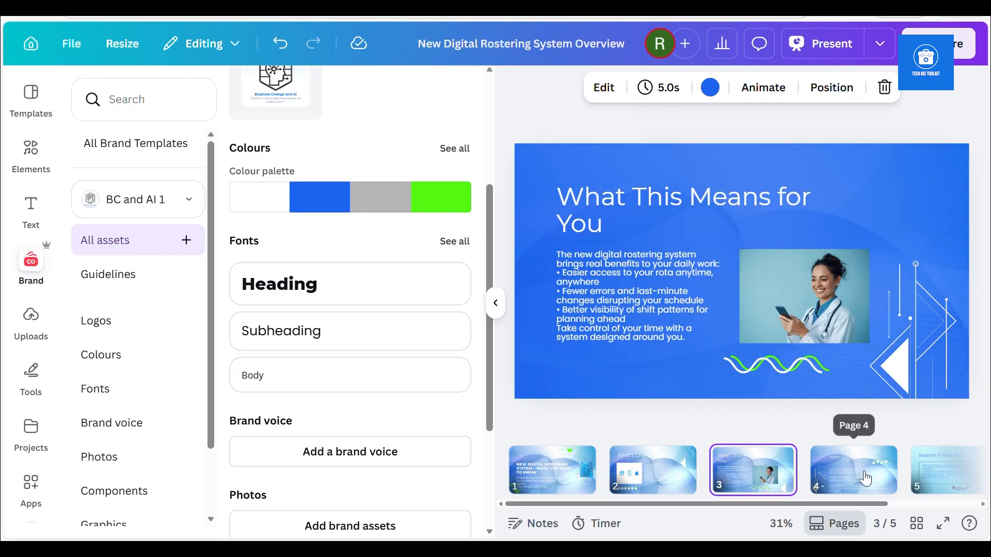
click(861, 479)
click(715, 338)
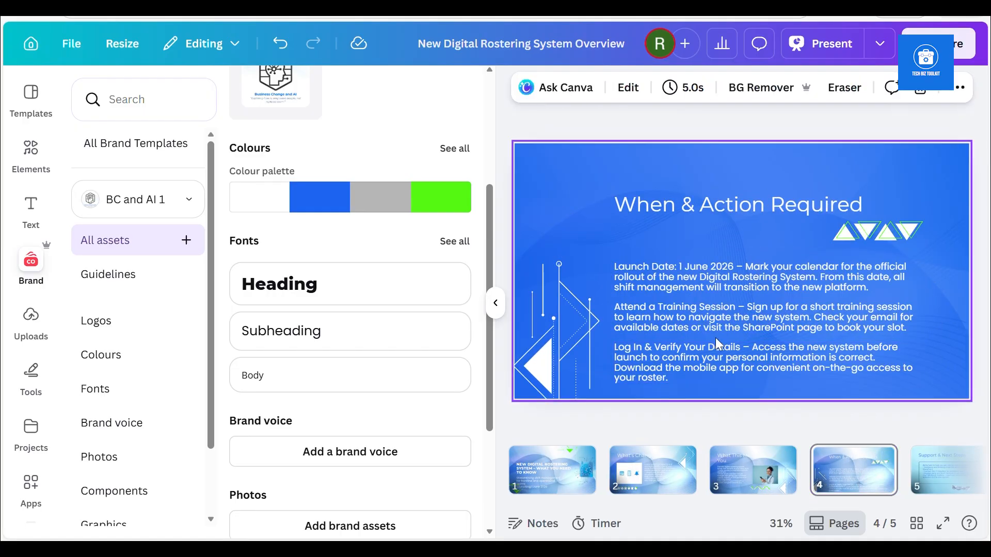
click(723, 328)
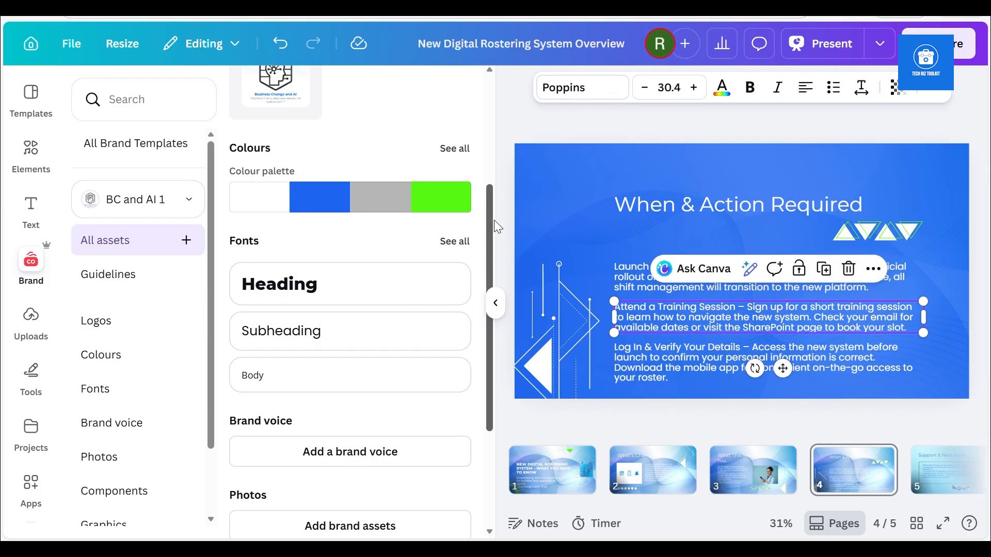
Add the brand logo to slide 1 and size it to fit the slide's lower-right corner
drag(487, 219, 492, 174)
click(559, 478)
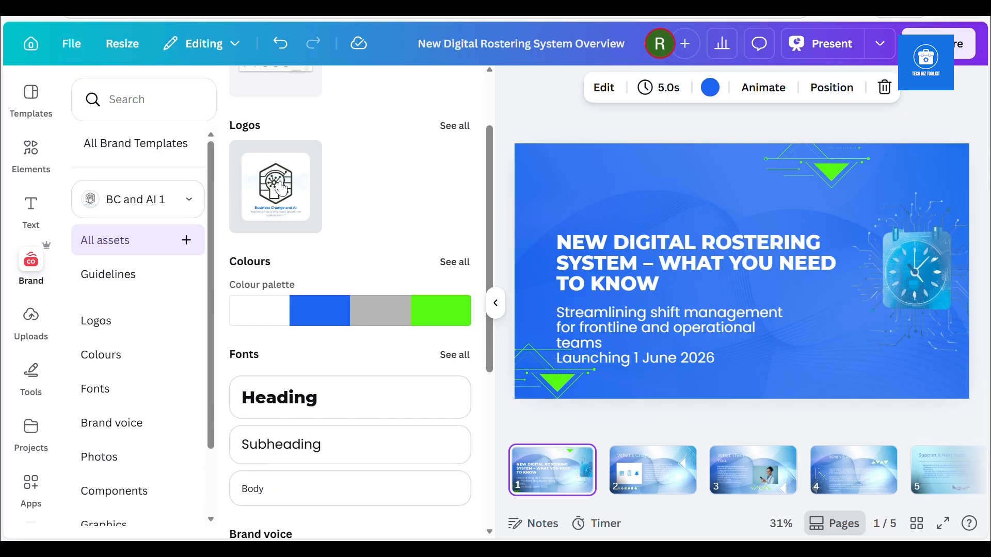
click(281, 190)
drag(661, 187, 933, 360)
click(800, 354)
click(937, 365)
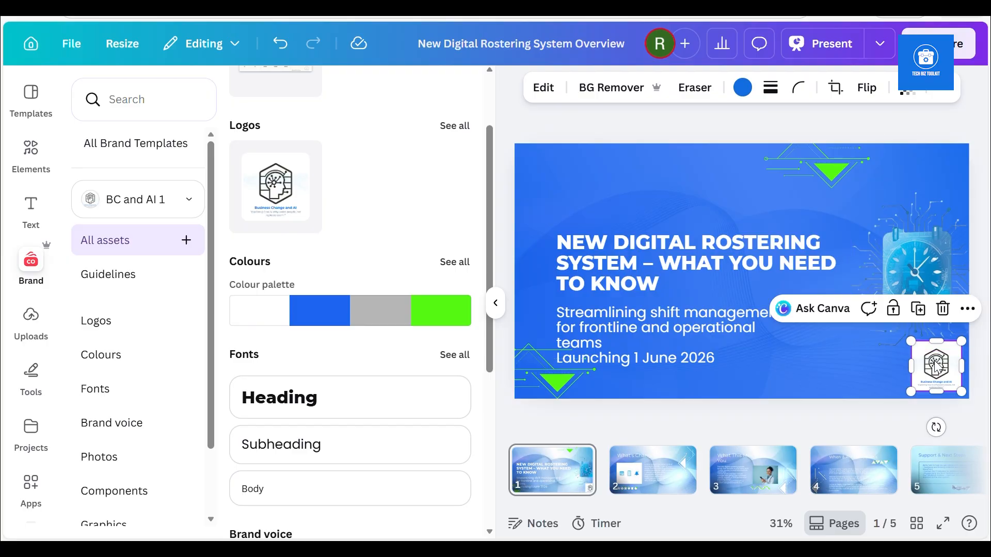
Copy the brand logo from slide 1 to the same lower-right corner of slides 2 to 5
click(675, 476)
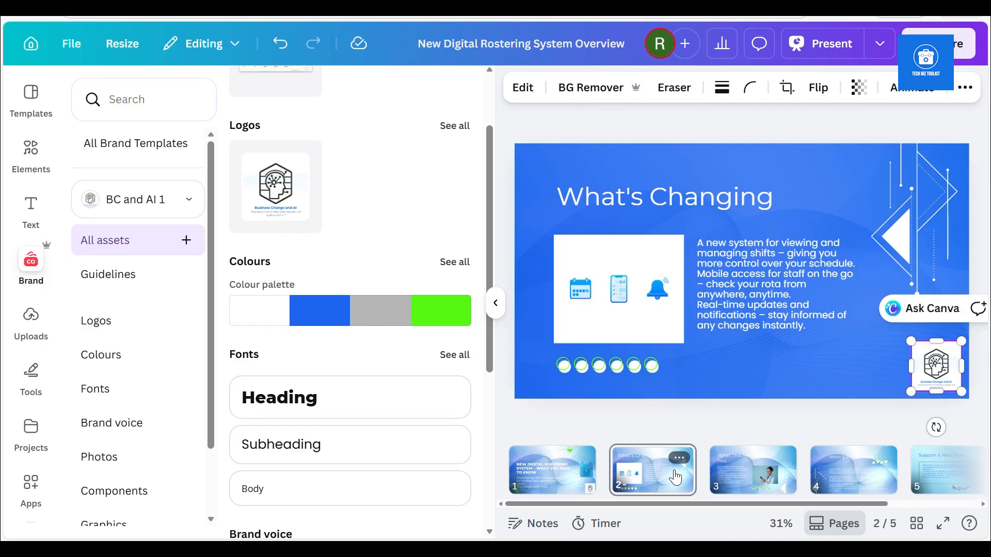
click(752, 467)
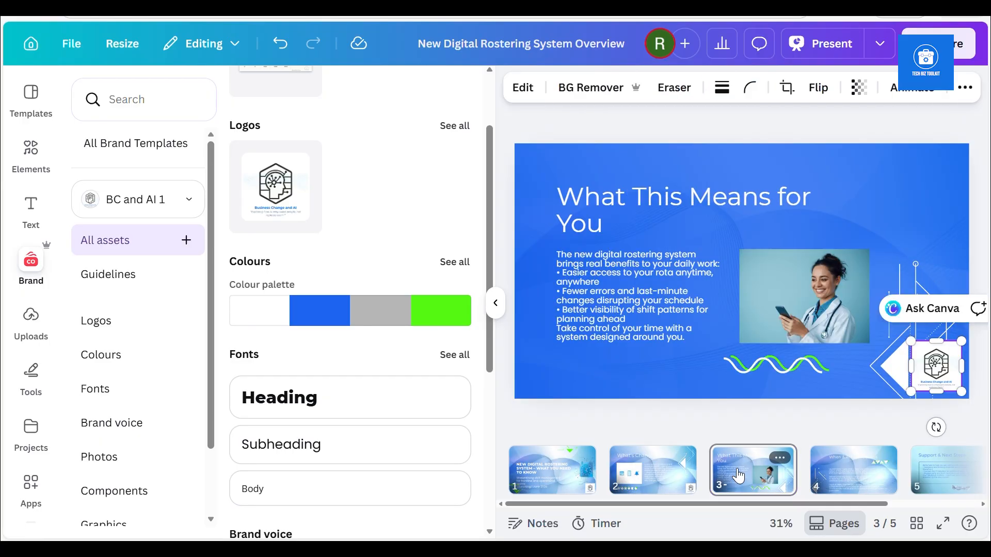
click(856, 467)
click(949, 473)
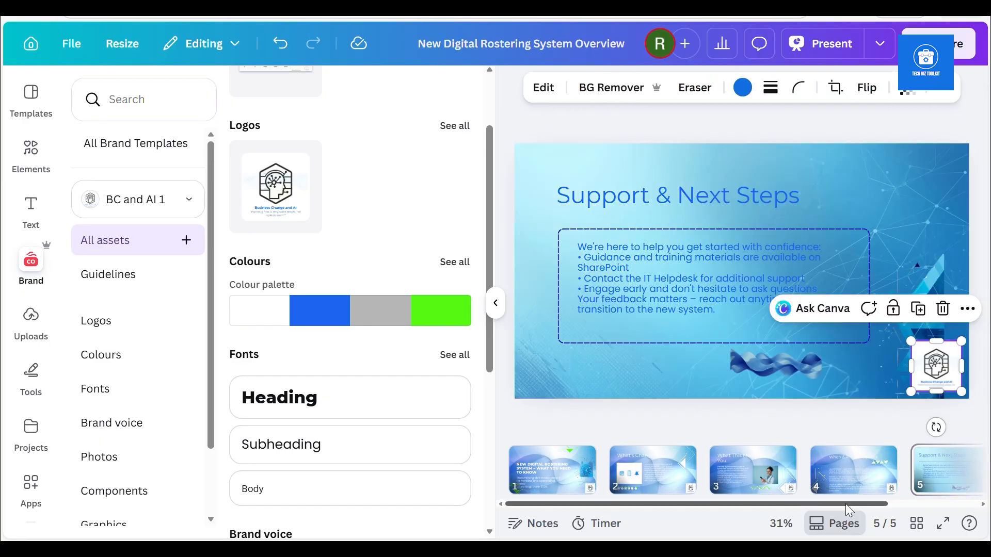
drag(846, 504, 949, 488)
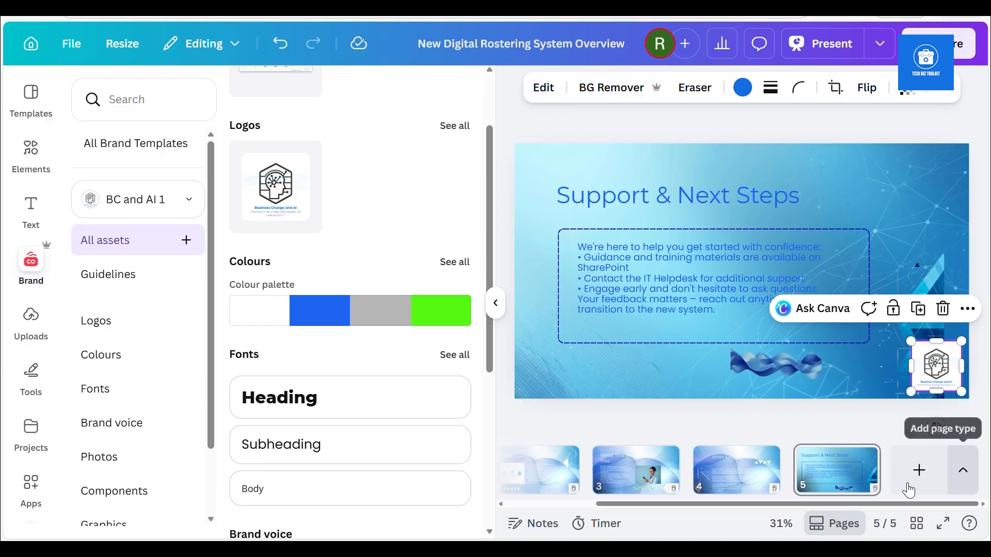
drag(704, 510, 538, 523)
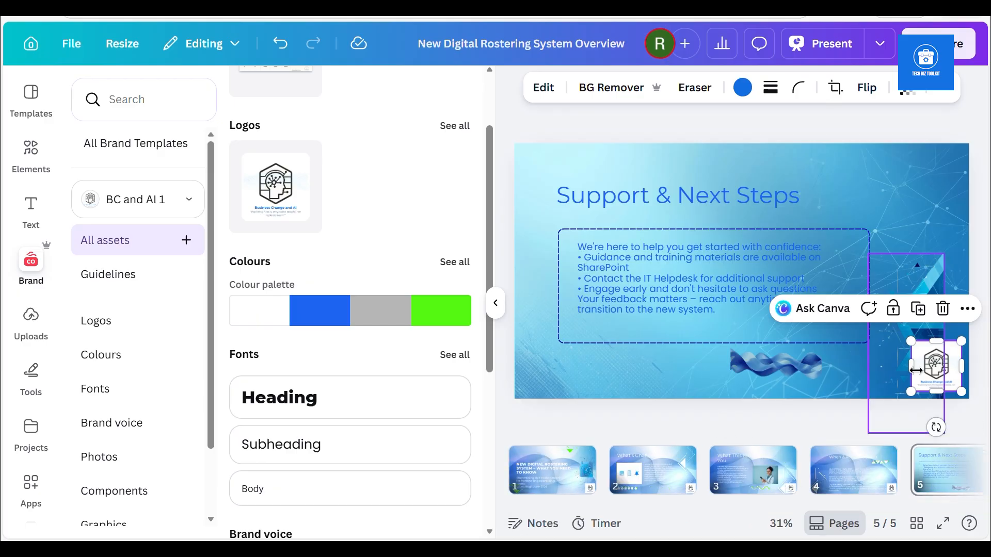
click(516, 491)
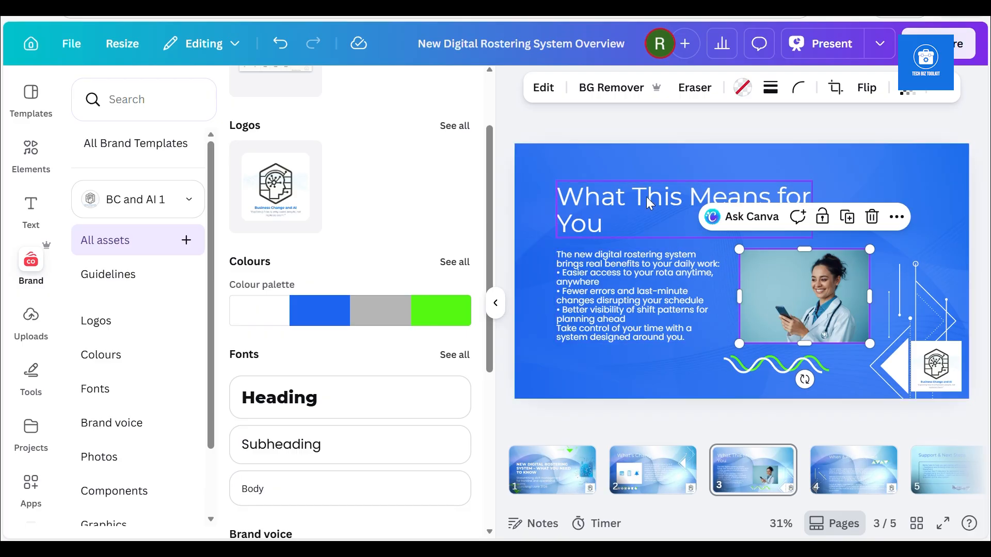
Try the Aero, Bali, Capri and Latte filters on the slide 3 photo, and apply the Natural filter Fresco
click(540, 95)
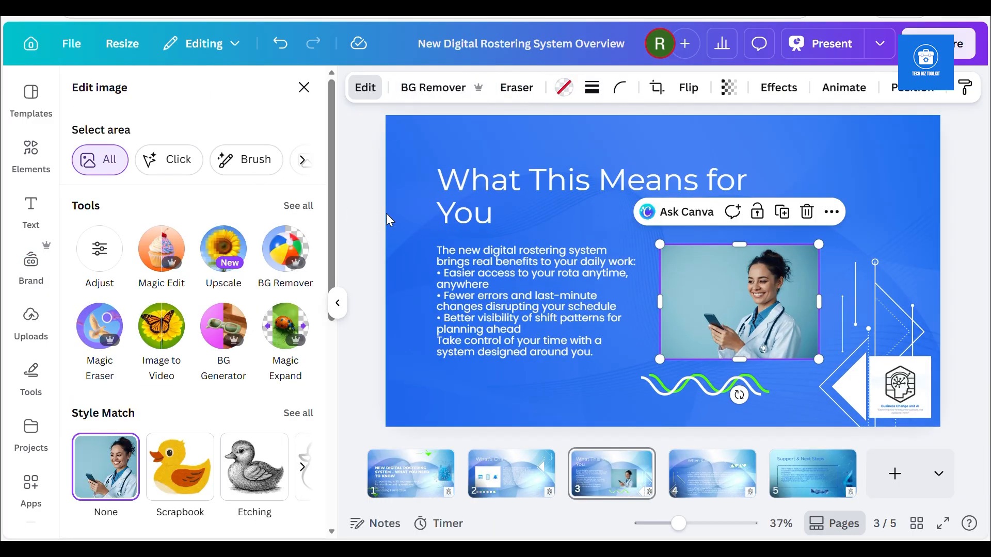
scroll(330, 219, down, 2)
scroll(347, 283, down, 4)
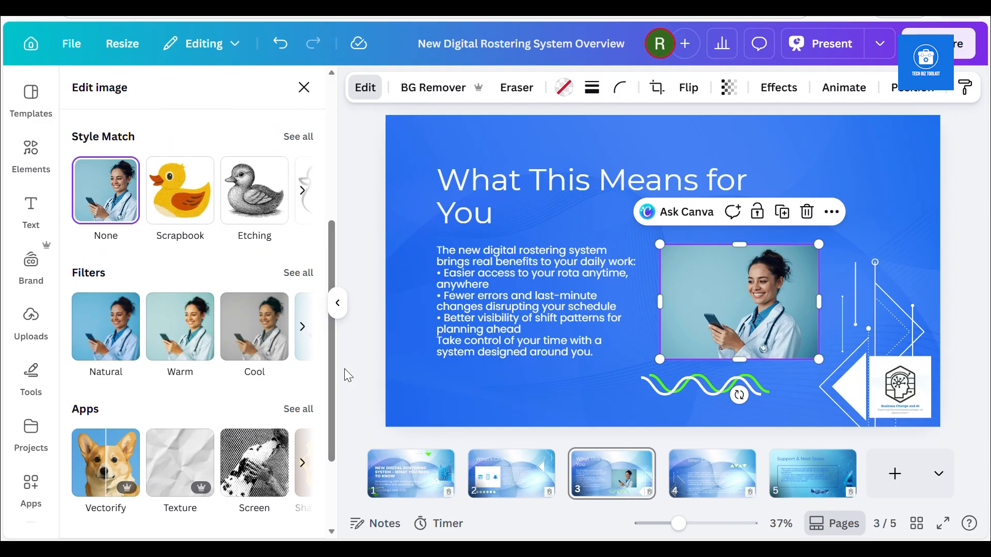
click(109, 330)
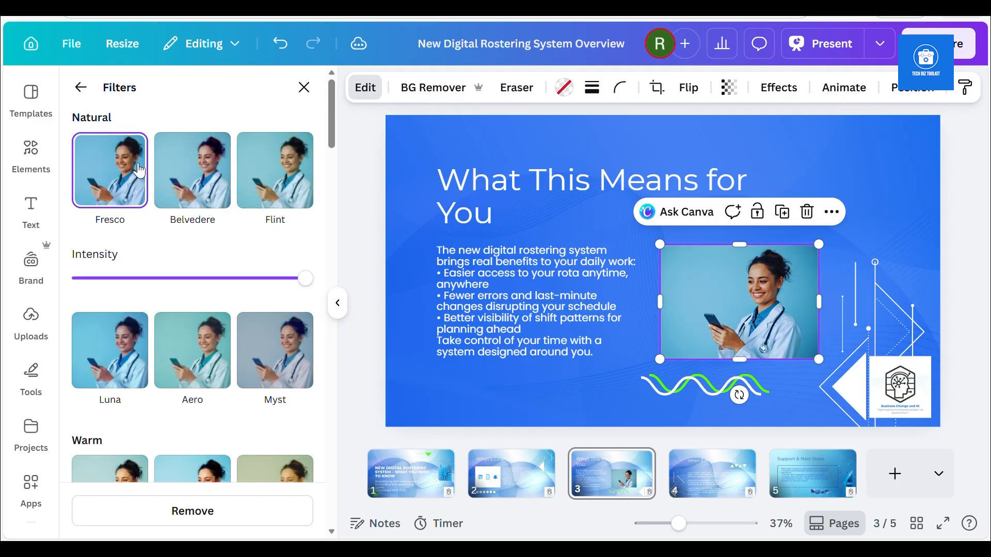
click(189, 375)
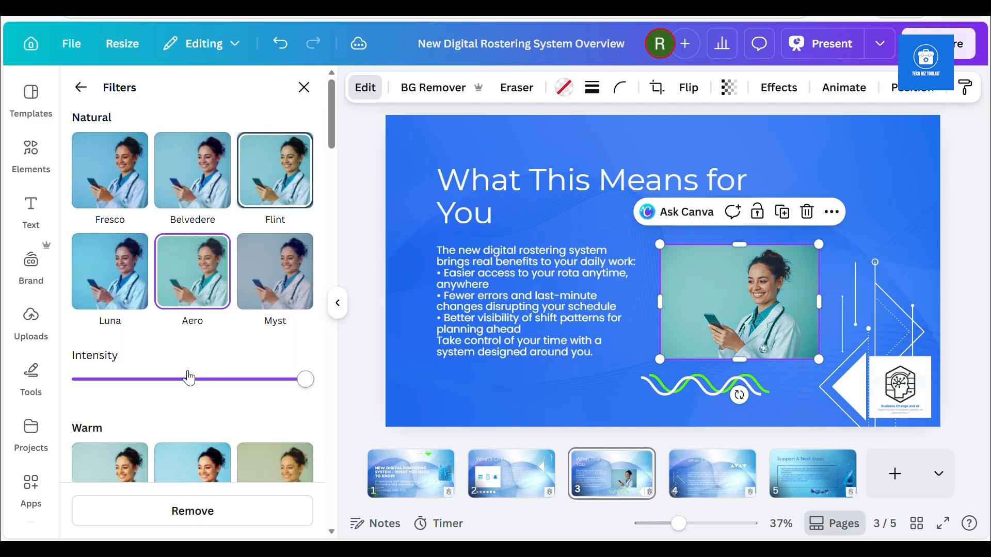
click(97, 466)
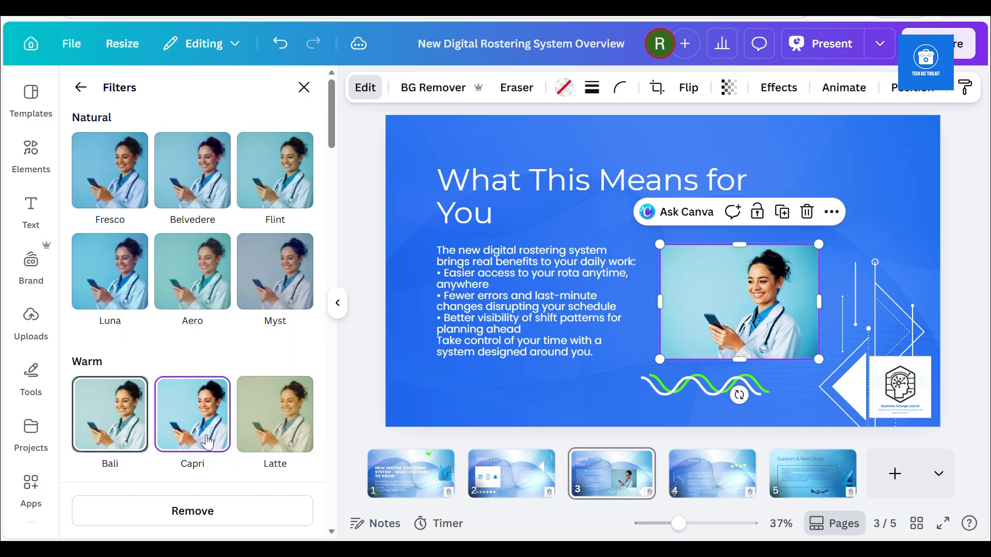
click(280, 438)
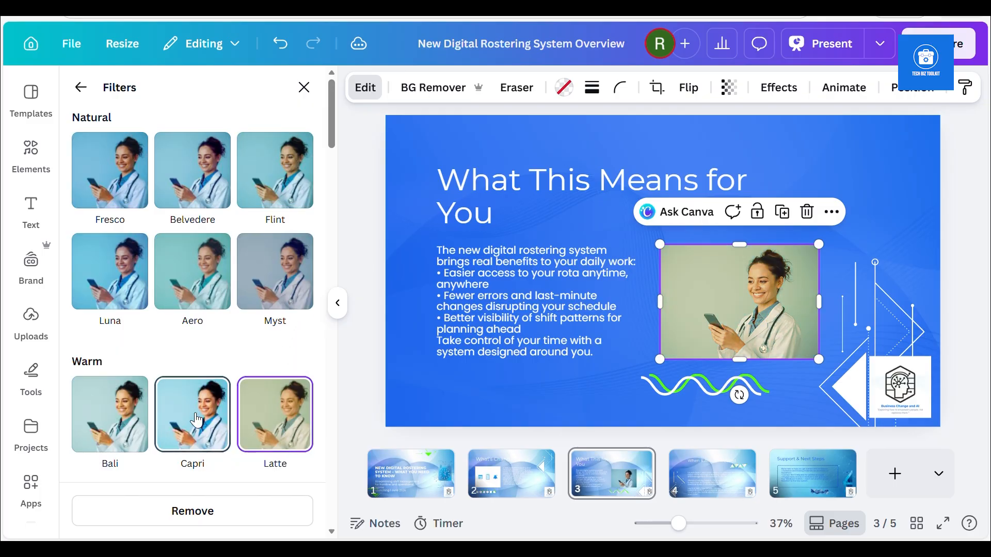
click(114, 184)
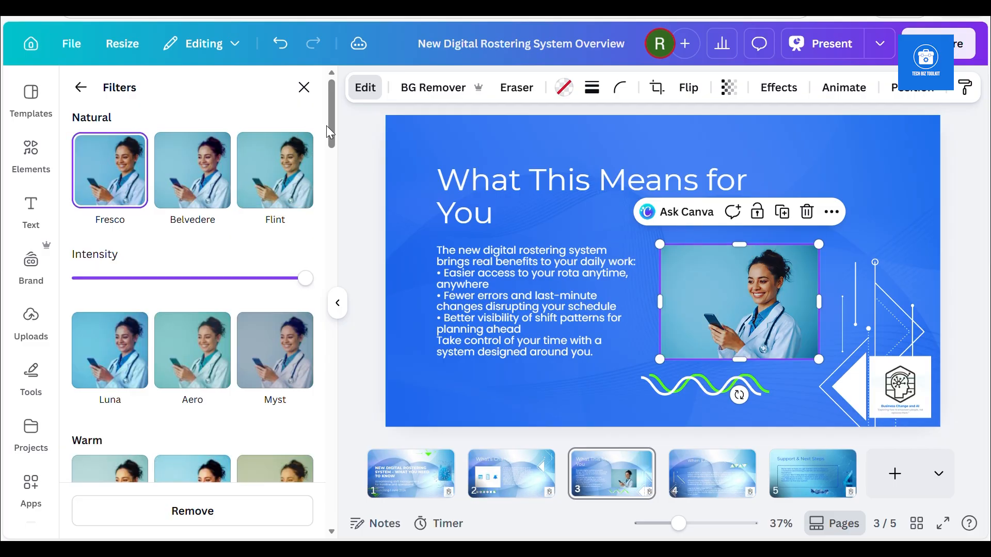
click(80, 87)
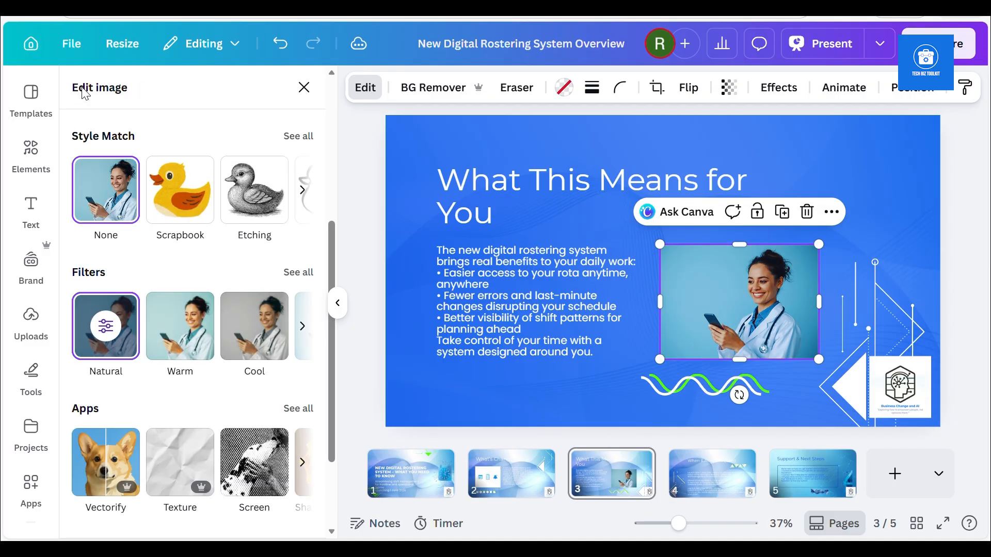
Generate a new background for the slide 3 photo described as "Office space with very nice lighting" and use the first result
drag(333, 259, 322, 128)
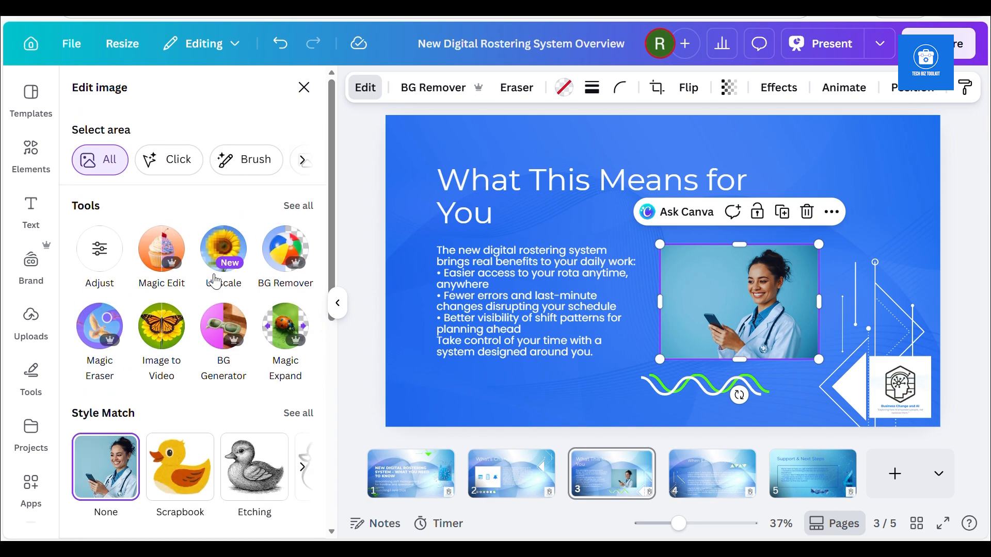
click(210, 330)
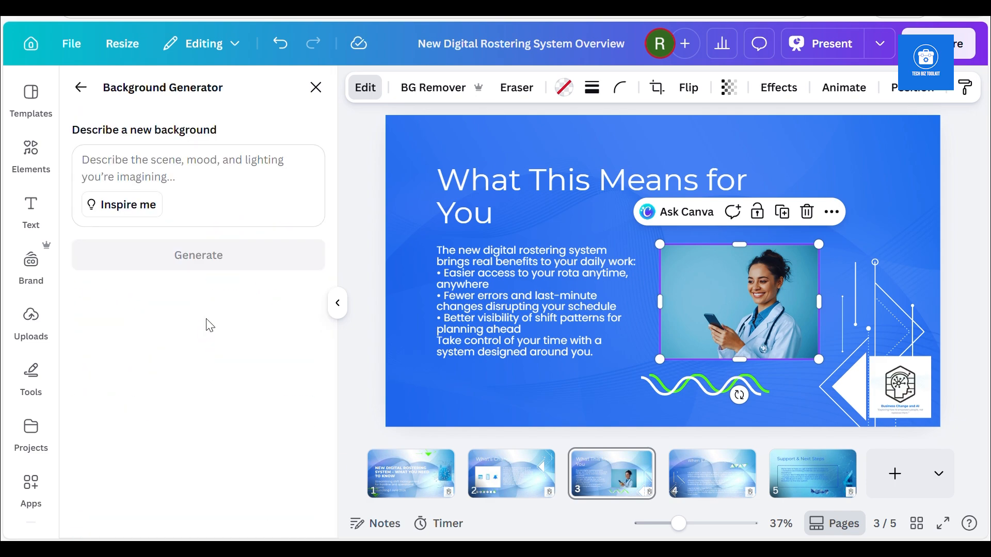
click(151, 150)
text(Office spa)
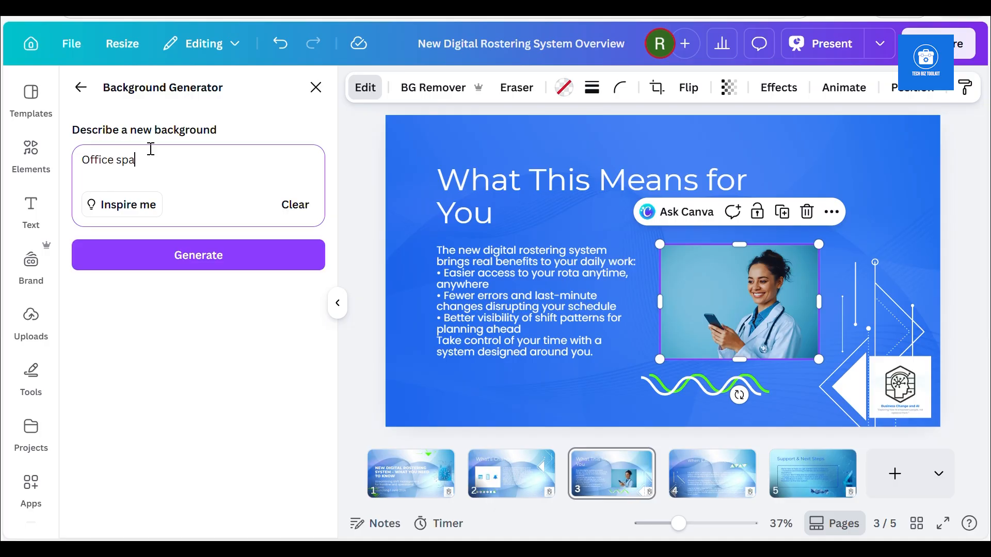
text(ce with very nice lighting)
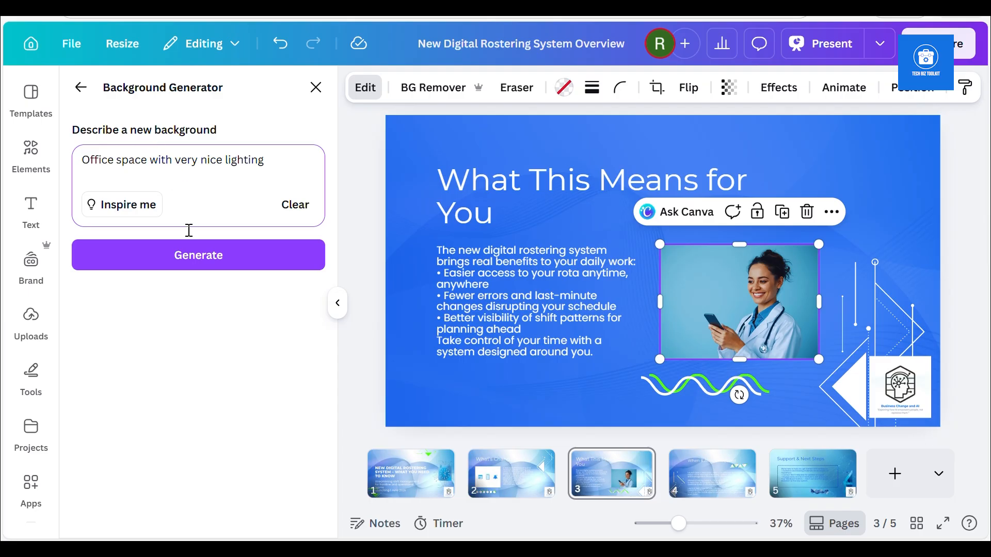
click(185, 257)
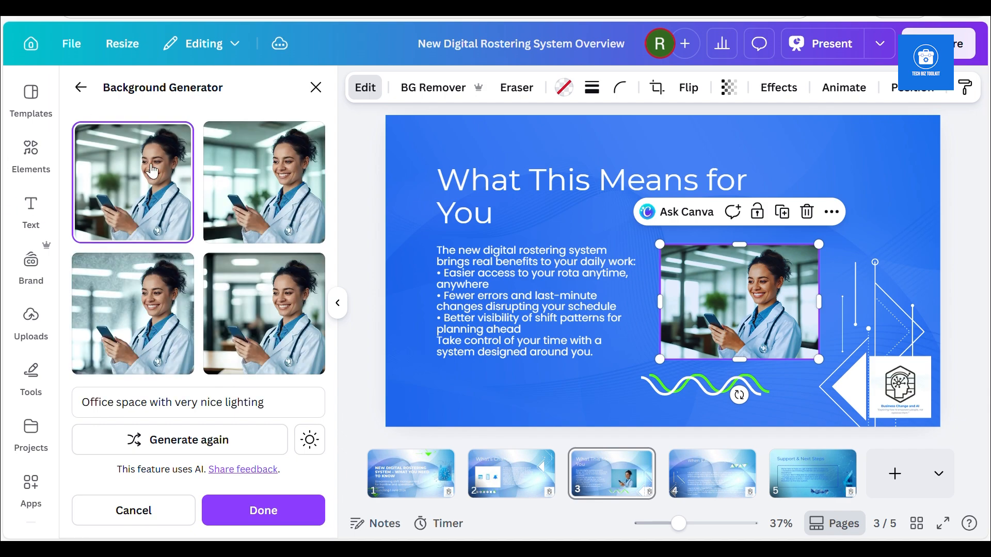
click(266, 318)
click(173, 189)
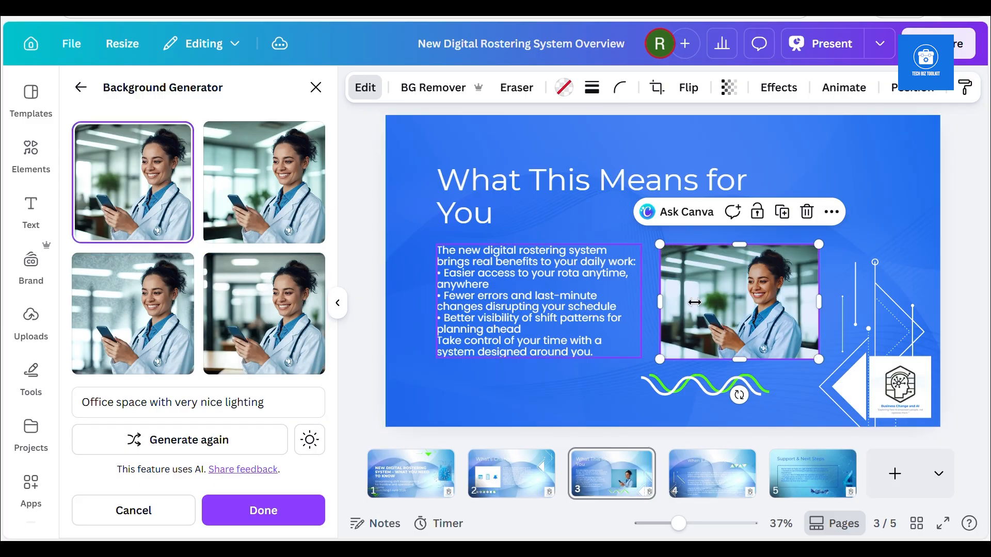
Enlarge the slide 3 photo slightly from its upper corners and leave the background generator
mouse_move(653, 234)
mouse_down()
mouse_move(644, 223)
mouse_move(653, 233)
mouse_up()
drag(820, 236, 825, 230)
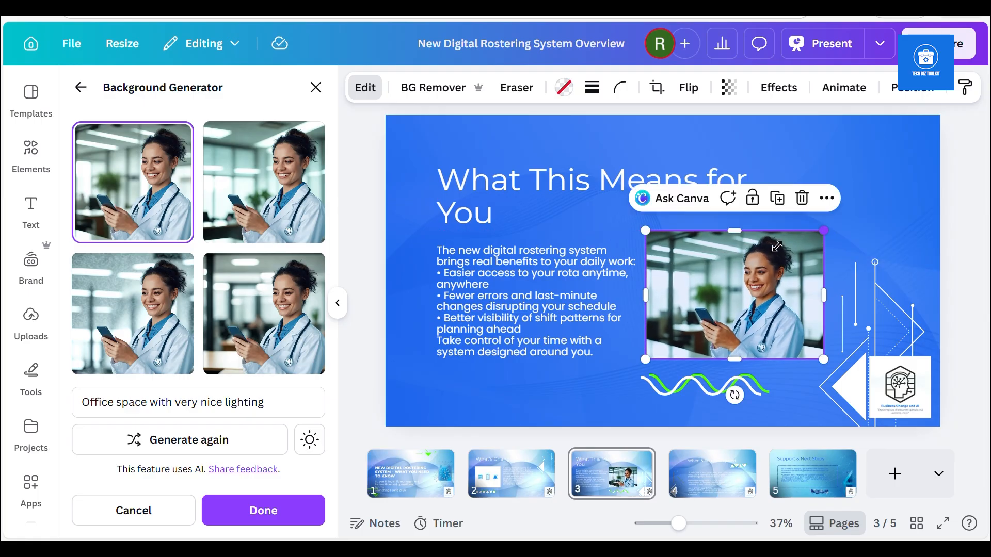
click(80, 88)
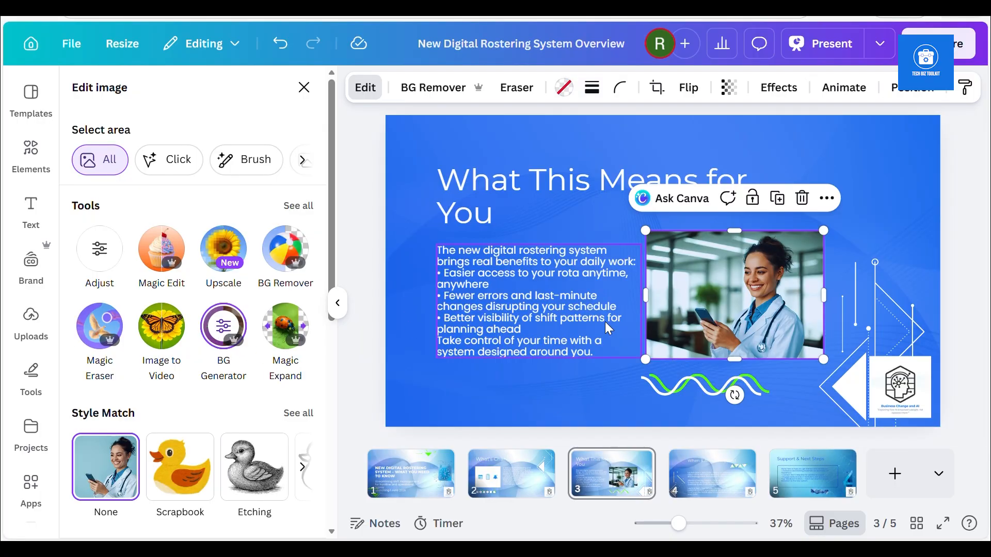
scroll(331, 264, down, 2)
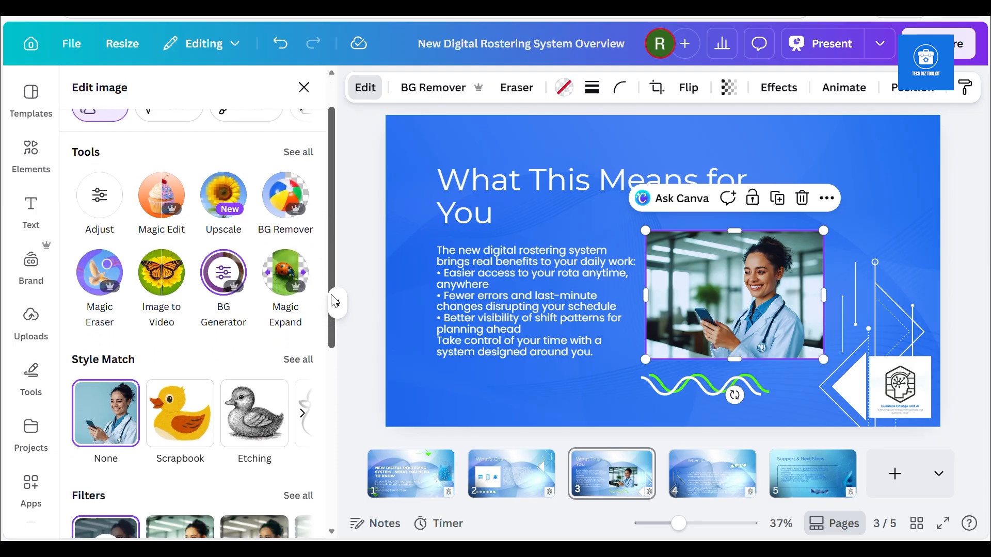
scroll(327, 274, up, 2)
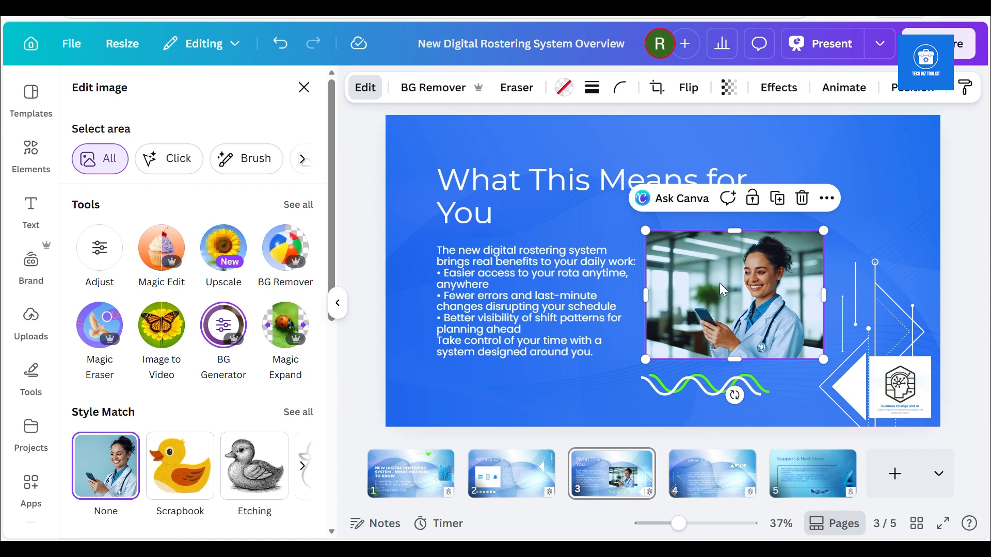
click(433, 141)
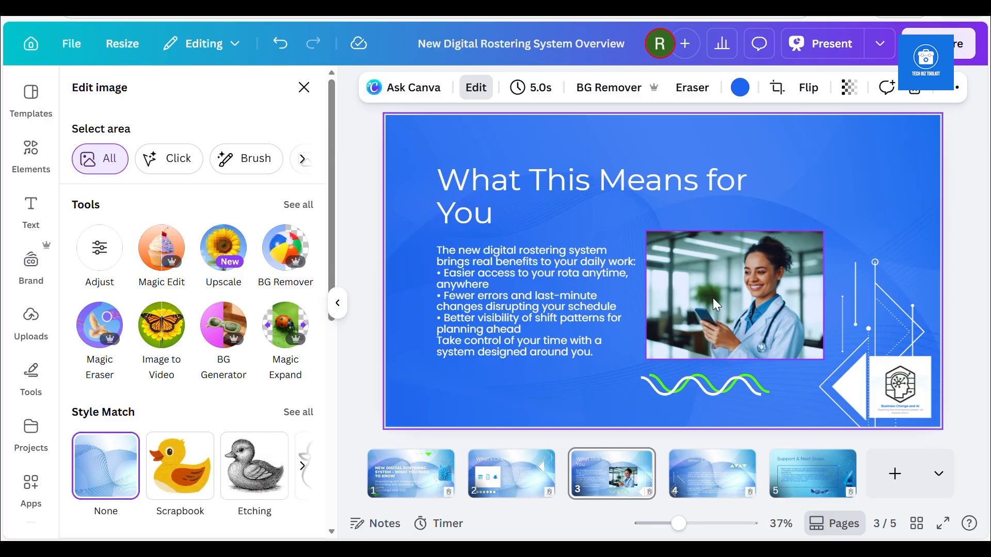
click(727, 323)
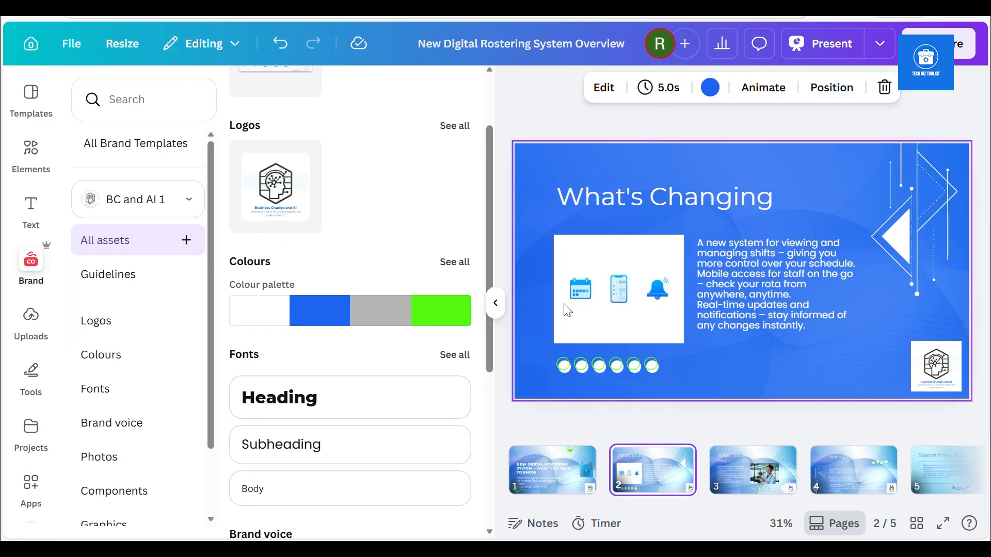
Select the icon image on slide 2 and generate Magic Media images from the prompt "picture of a roster on a mobile device"
click(619, 322)
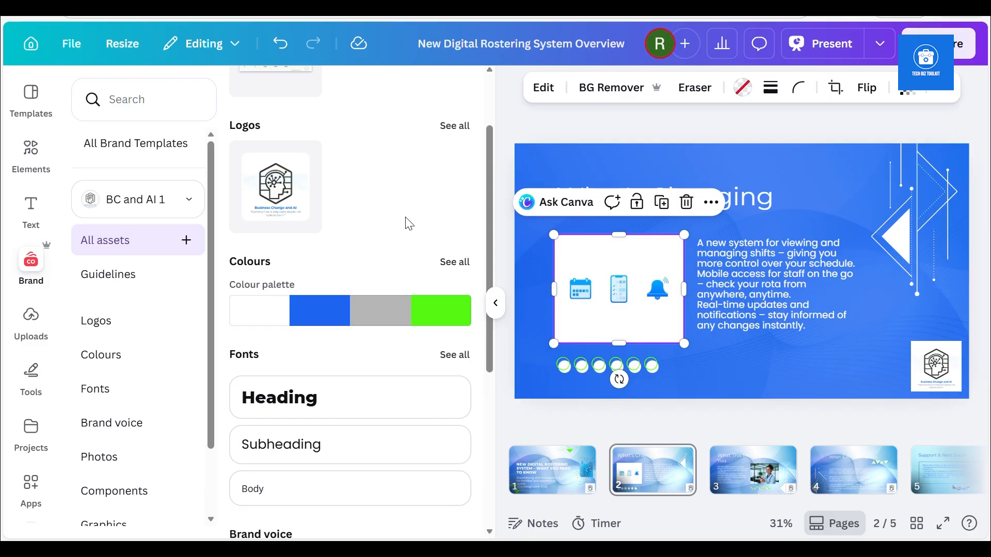
click(543, 88)
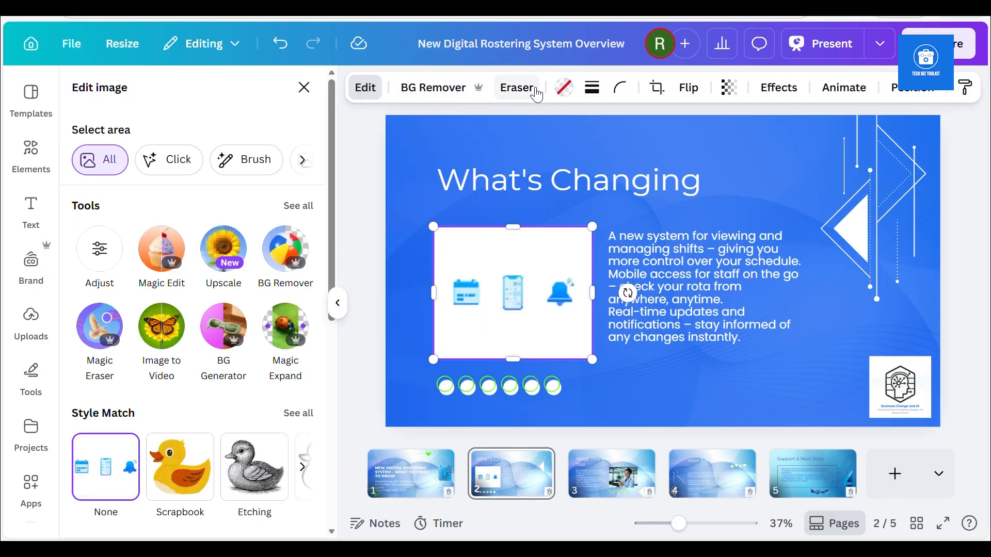
mouse_move(329, 231)
mouse_down()
mouse_move(336, 287)
mouse_move(329, 225)
mouse_up()
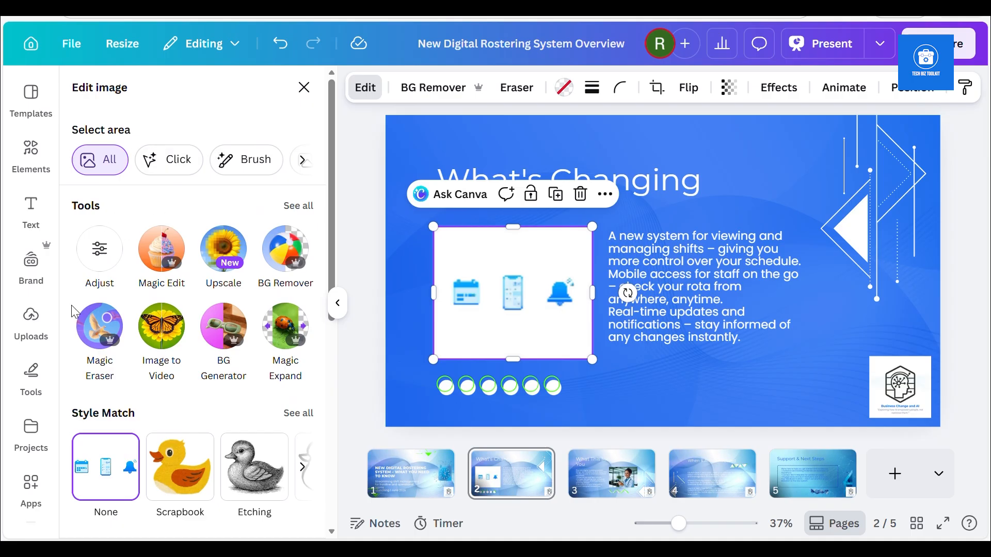
scroll(51, 264, down, 2)
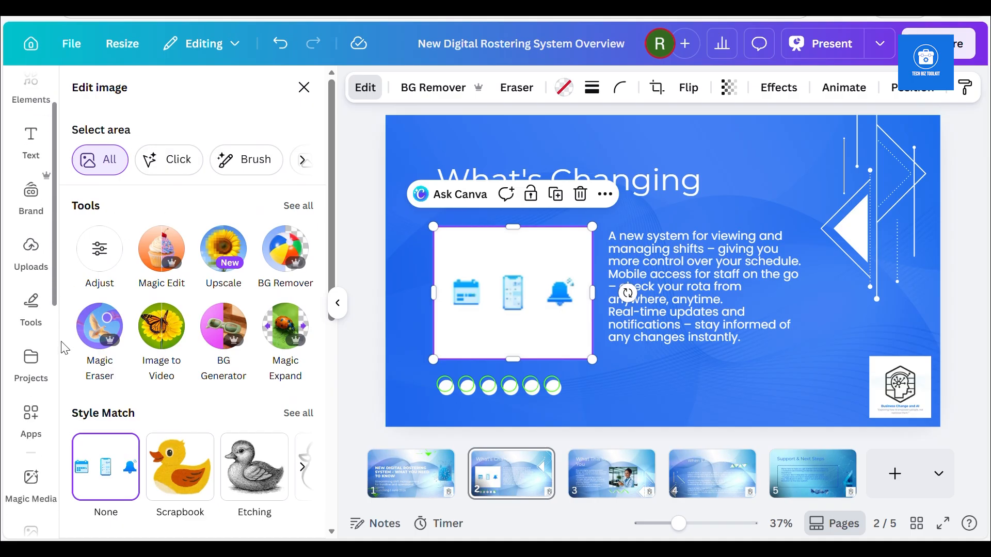
click(26, 394)
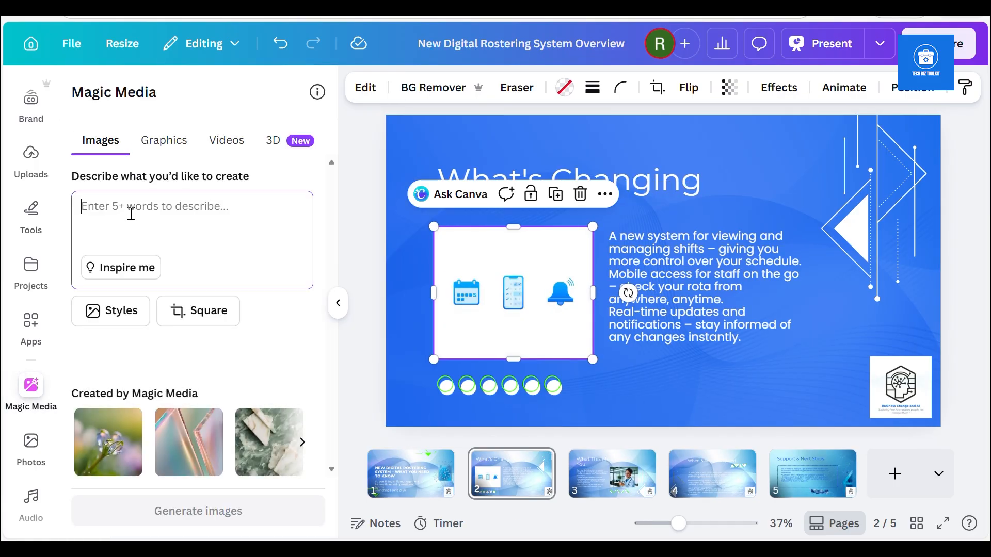
text(picture of a ros)
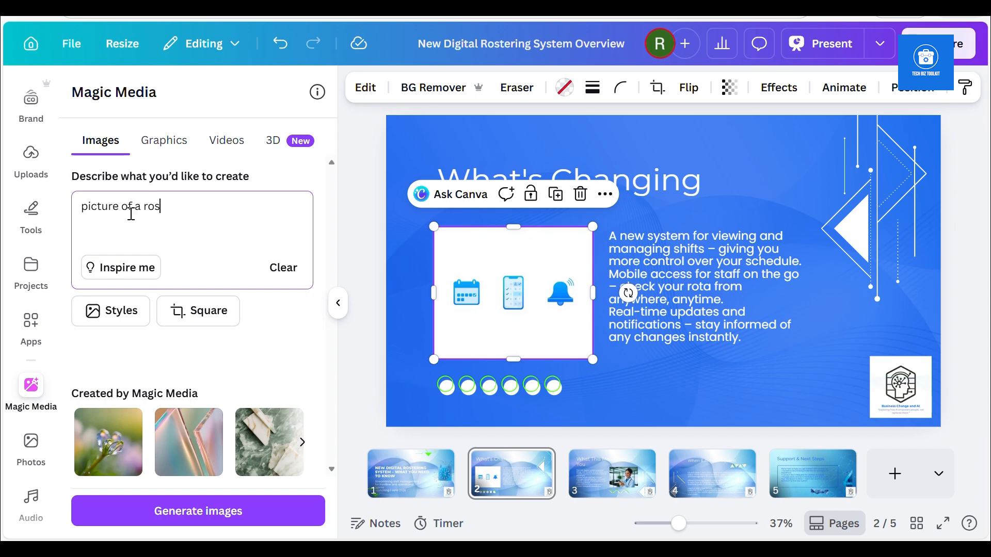
text(ter on a mobile device)
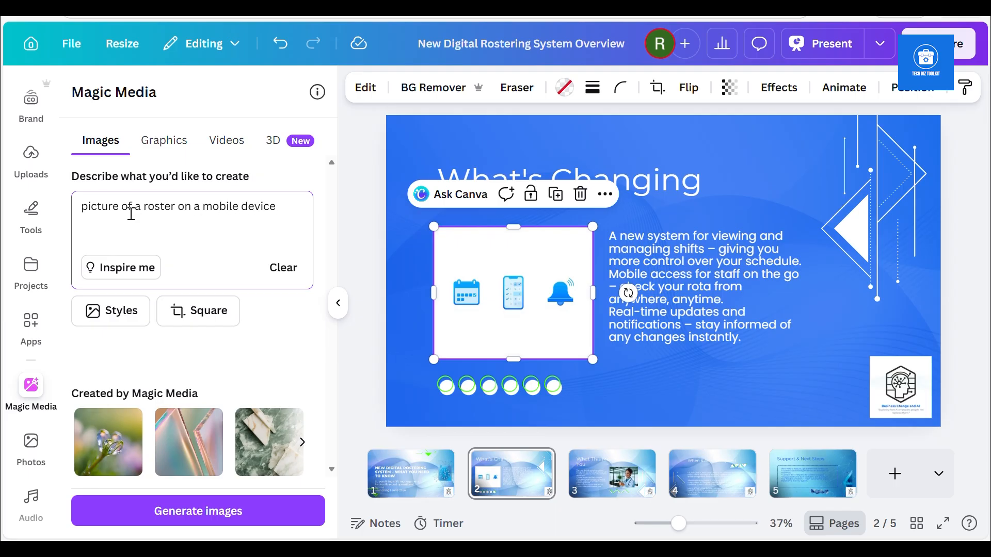
key(Return)
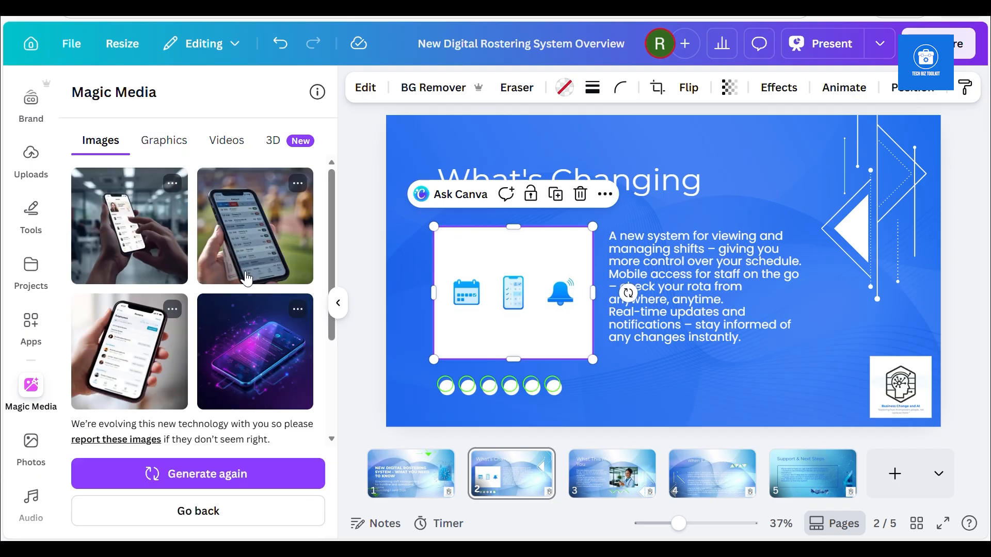
Replace the slide 2 icon image with the generated phone-at-a-sports-field picture, then make it narrower and taller, lined up under the title's left edge
drag(249, 230, 476, 271)
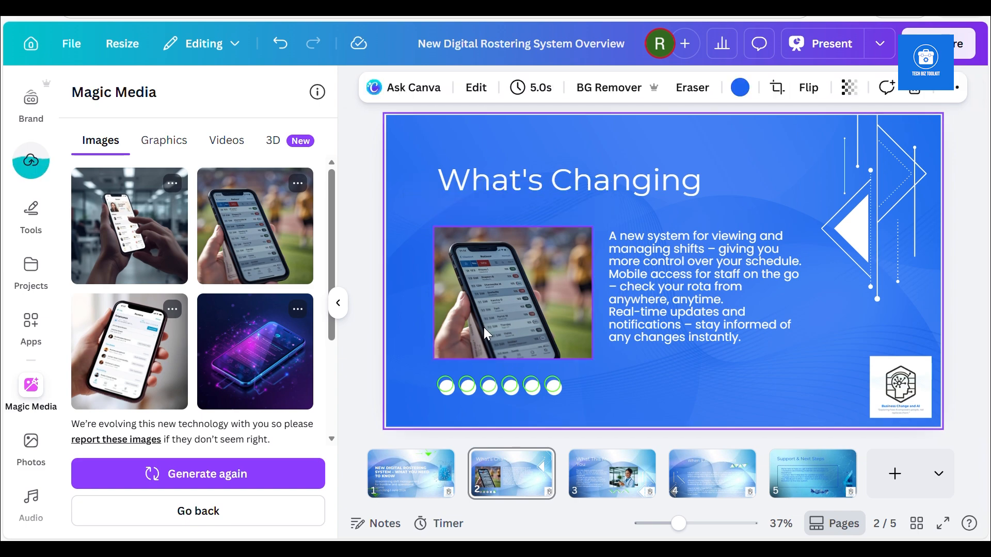
drag(514, 364, 524, 391)
drag(500, 281, 494, 264)
drag(432, 183, 450, 203)
mouse_move(451, 270)
mouse_down()
mouse_move(428, 271)
mouse_move(462, 272)
mouse_up()
mouse_move(507, 299)
mouse_down()
mouse_move(487, 297)
mouse_move(499, 299)
mouse_up()
click(718, 374)
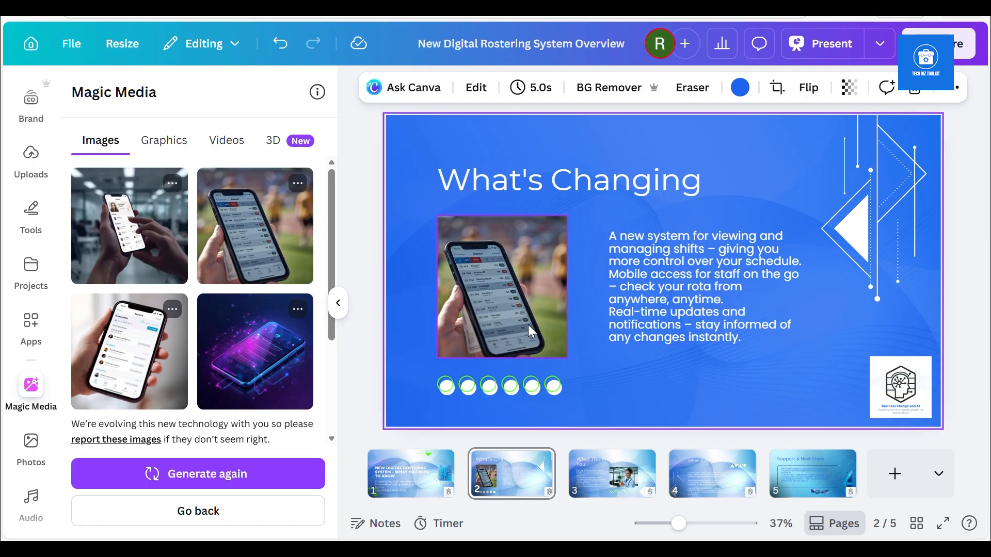
Return to slide 1, hide the Magic Media results and open the presentation's version history
click(591, 482)
click(419, 478)
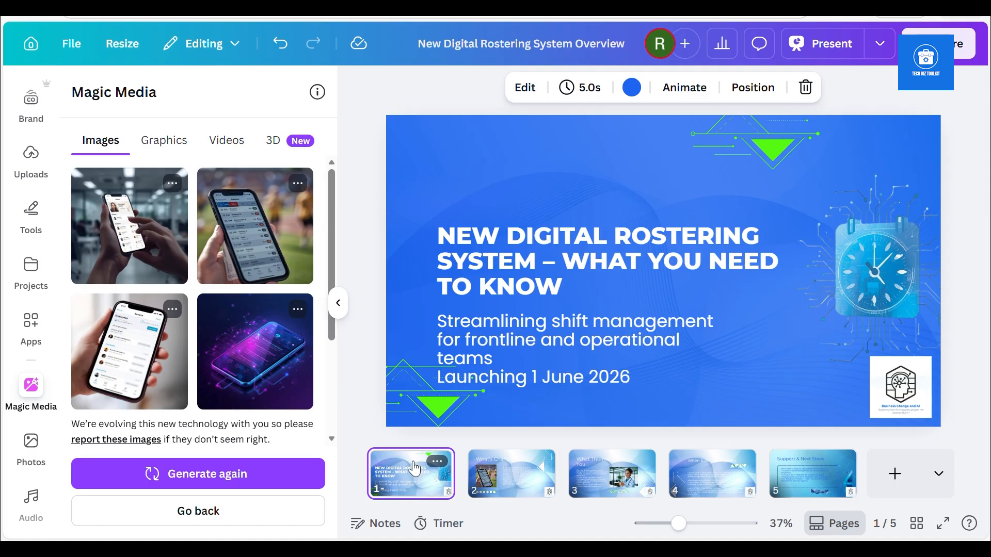
click(338, 303)
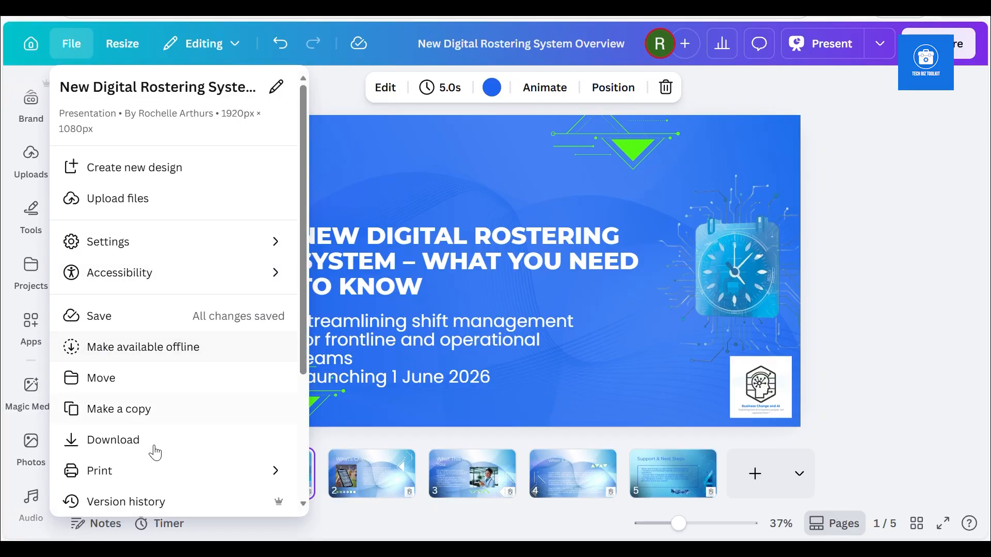
drag(302, 368, 302, 416)
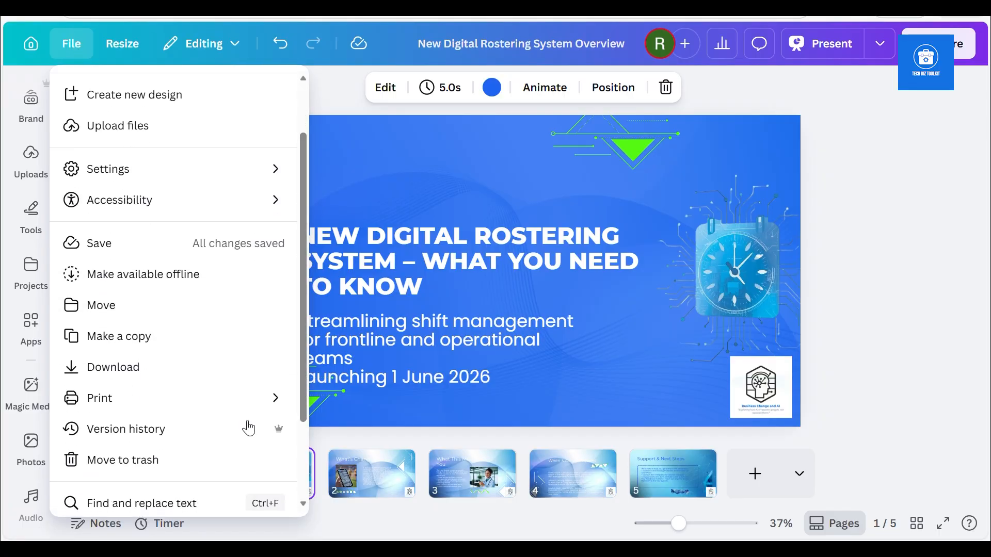
click(201, 430)
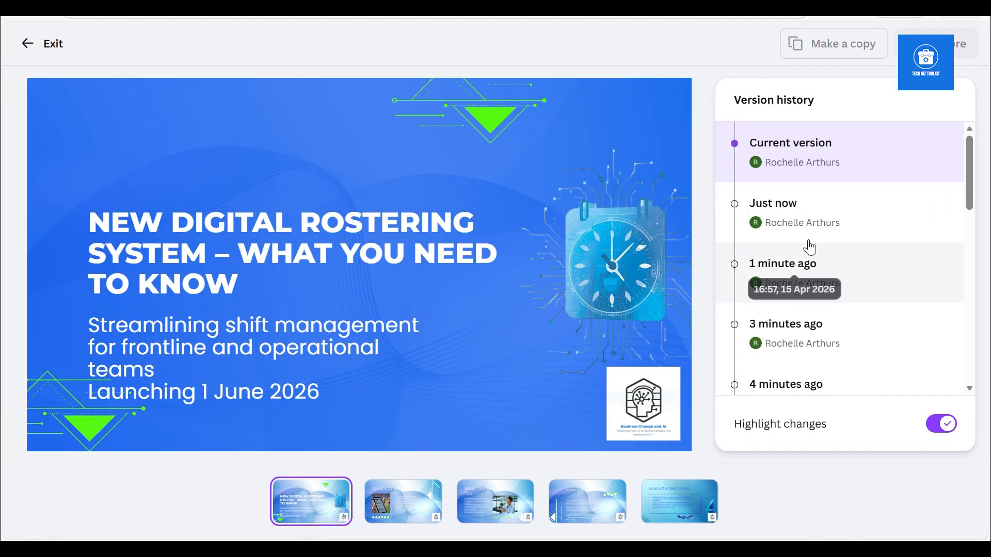
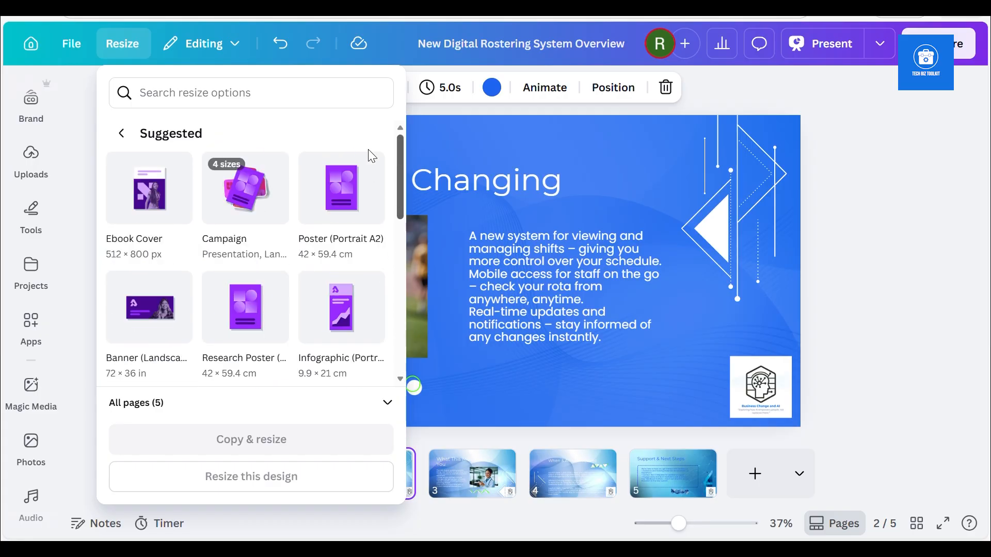
Copy and resize all five pages to the 72 × 36 in landscape banner, open the banner copy and look through its pages
click(163, 323)
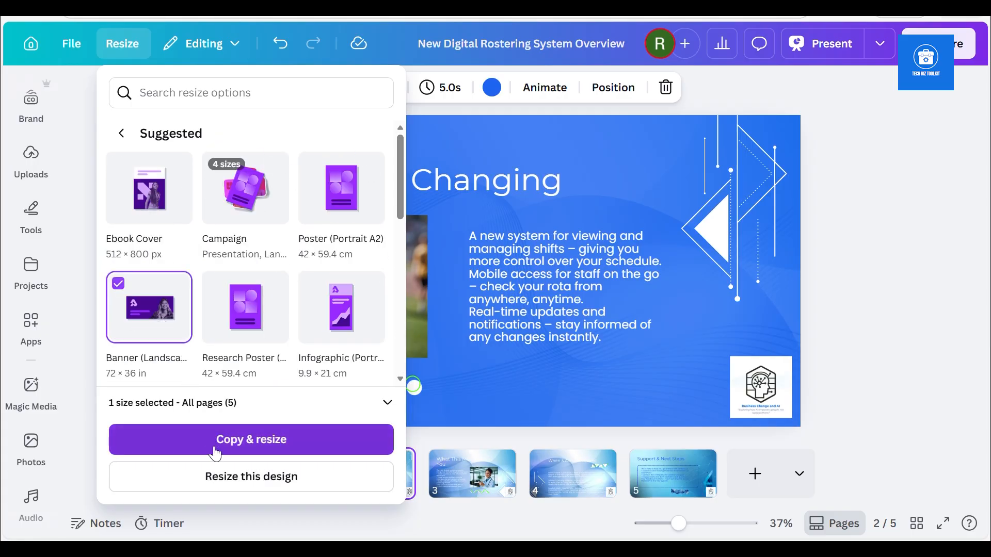
click(215, 454)
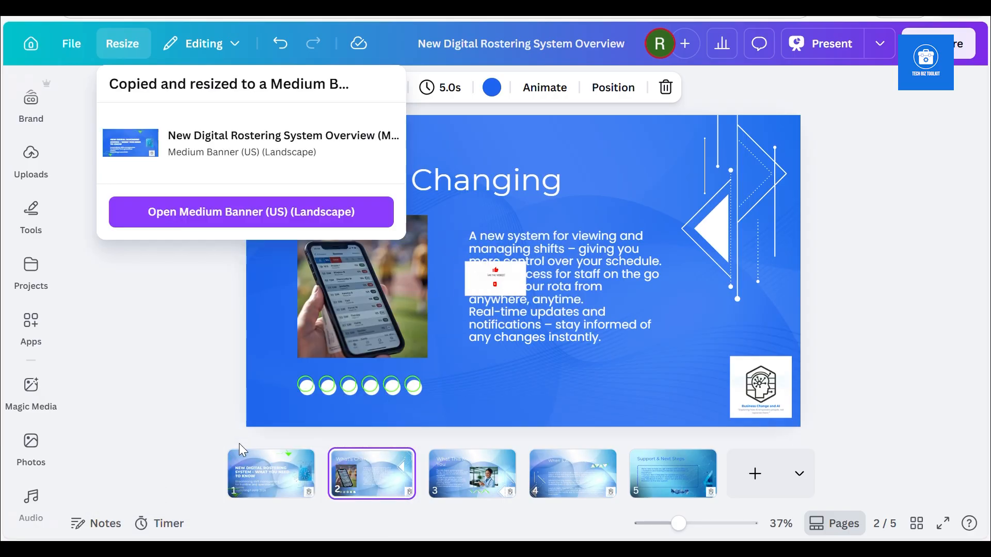
click(224, 207)
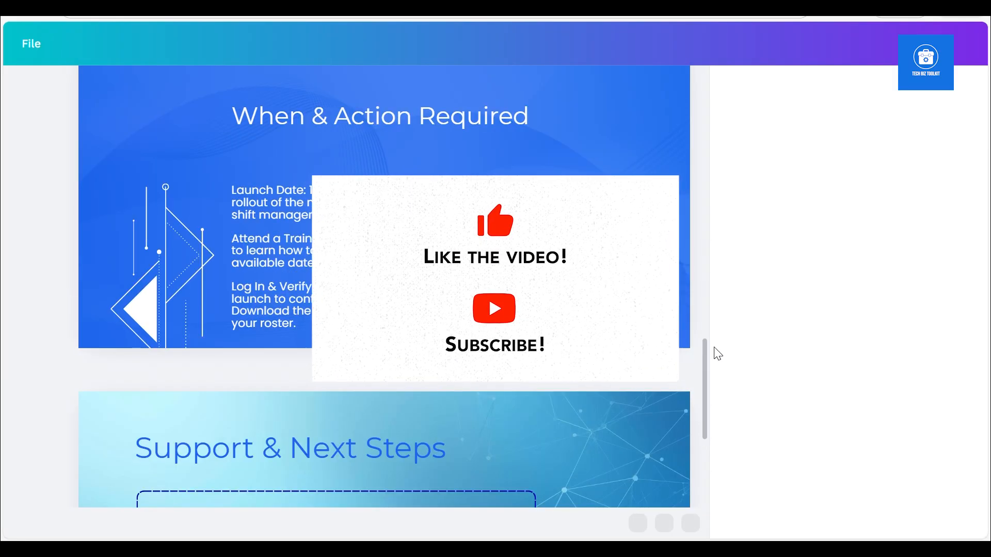
scroll(704, 413, down, 5)
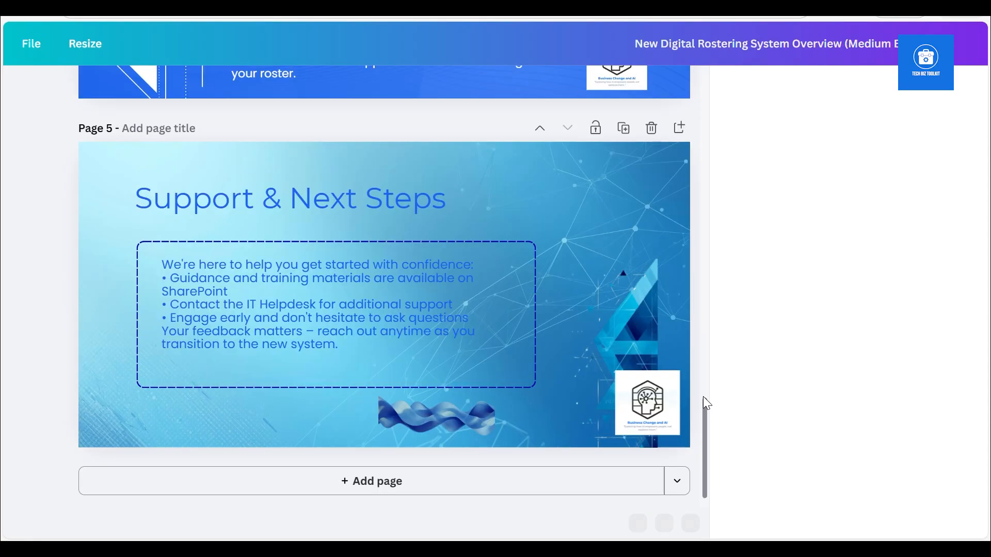
drag(705, 423, 678, 152)
scroll(677, 147, up, 3)
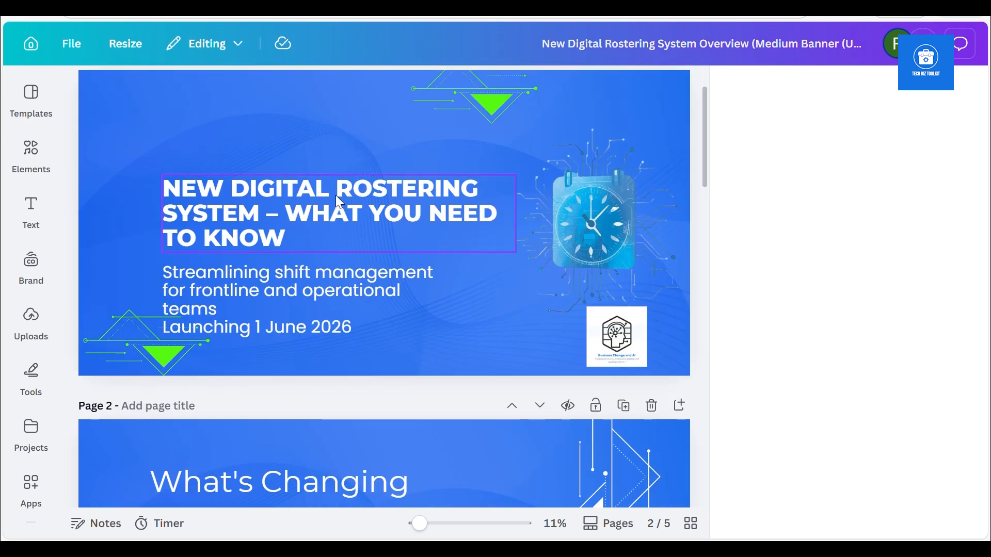
Move the title and the subtitle text up on page 1 of the banner copy, level with the clock image
drag(335, 195, 332, 171)
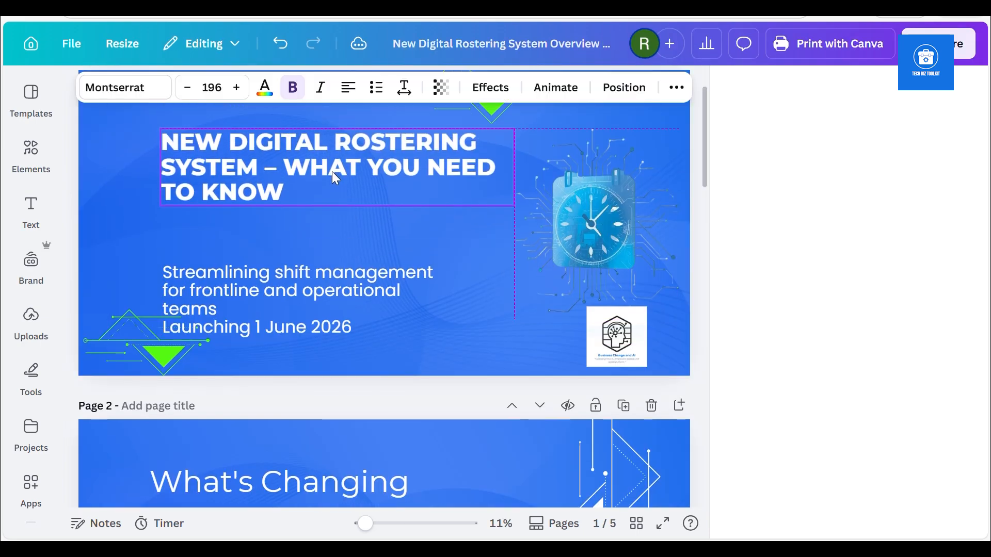
click(272, 274)
drag(272, 277, 272, 243)
click(600, 231)
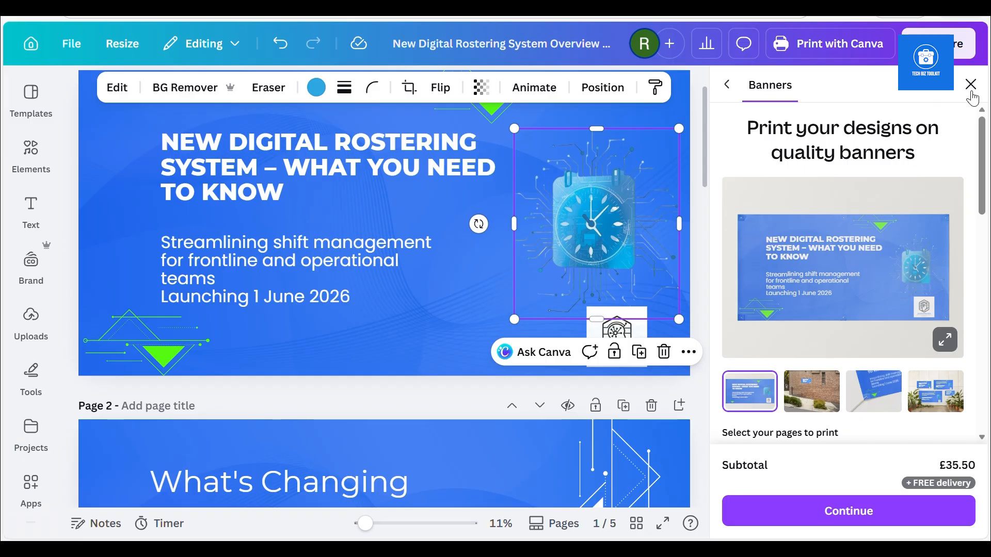
click(728, 88)
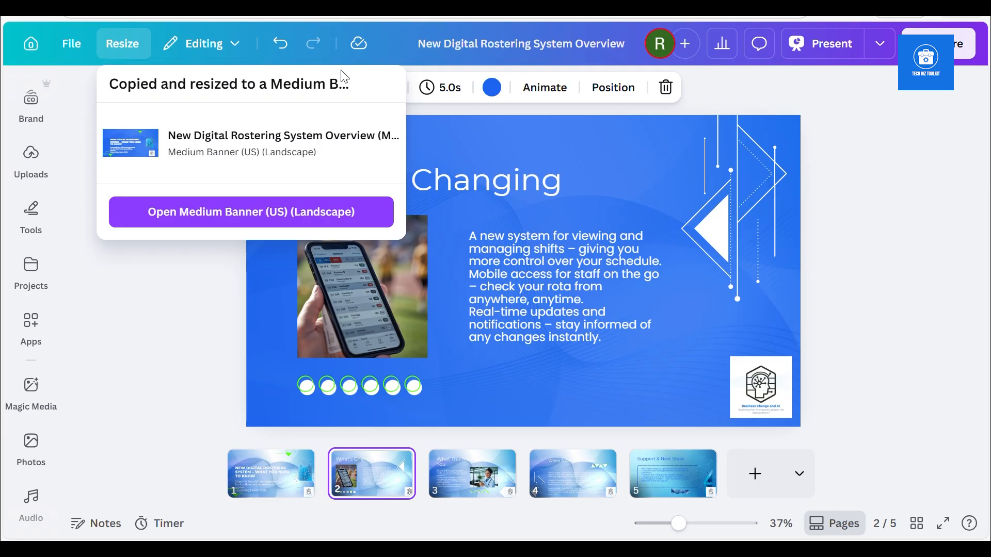
Back in the original presentation, limit the resize to page 2 only
click(150, 321)
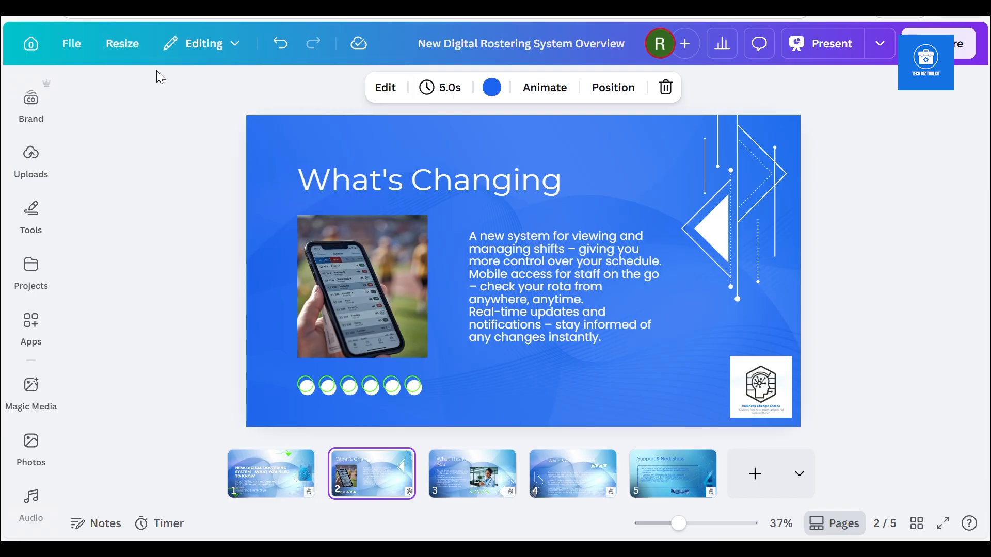
click(120, 44)
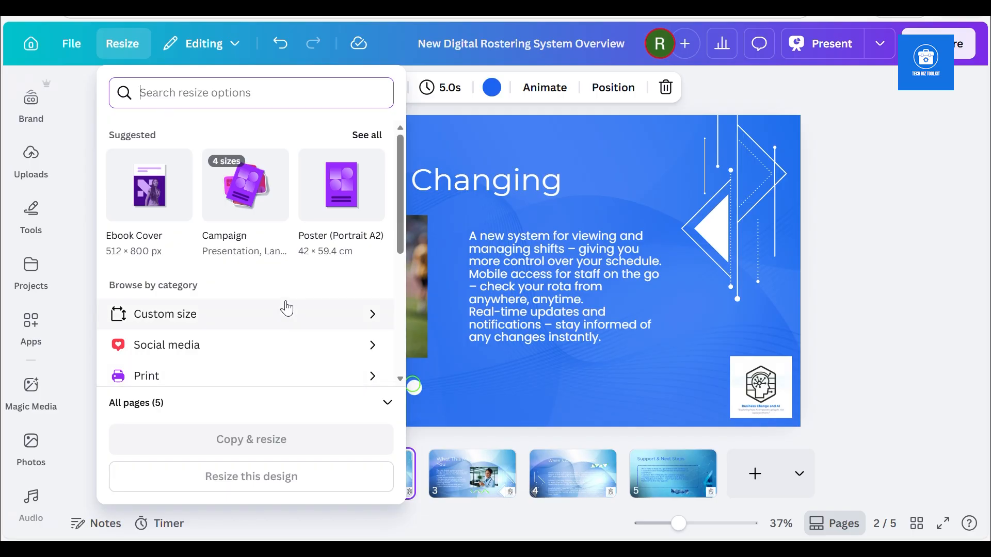
click(387, 403)
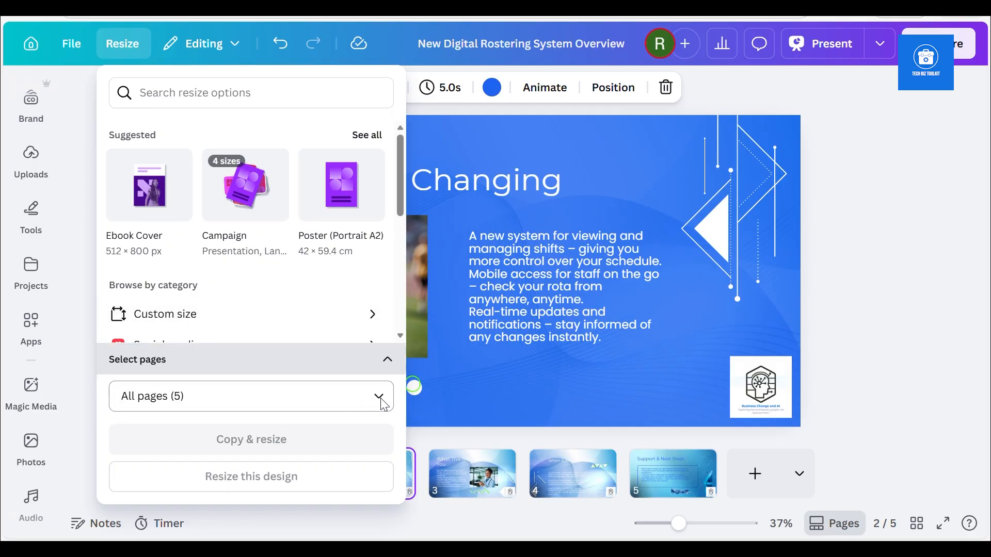
click(381, 400)
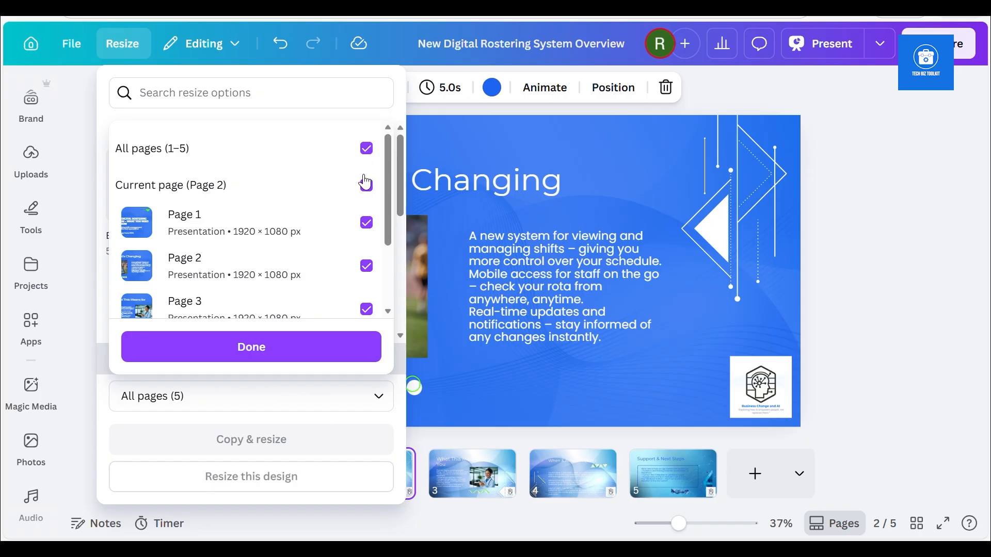
click(367, 150)
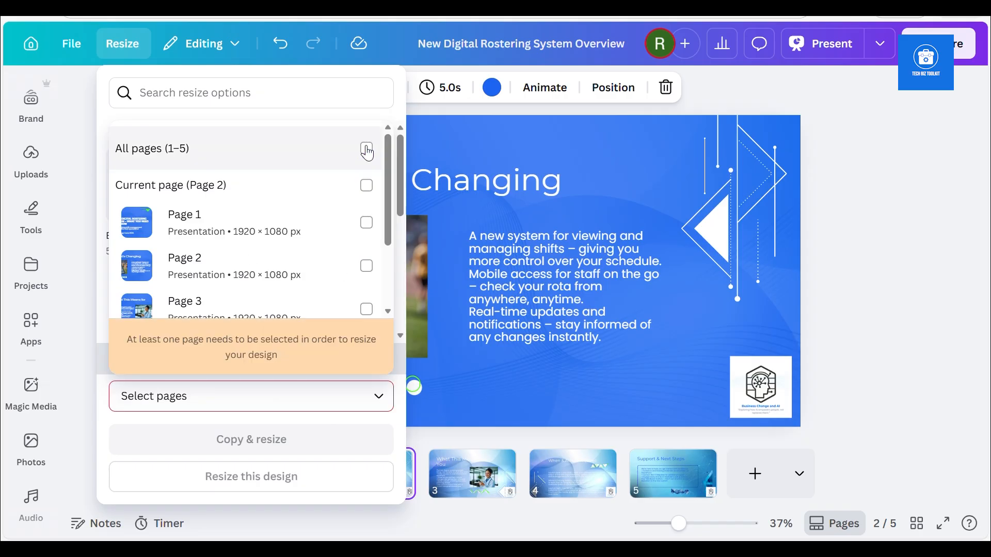
click(366, 266)
click(285, 356)
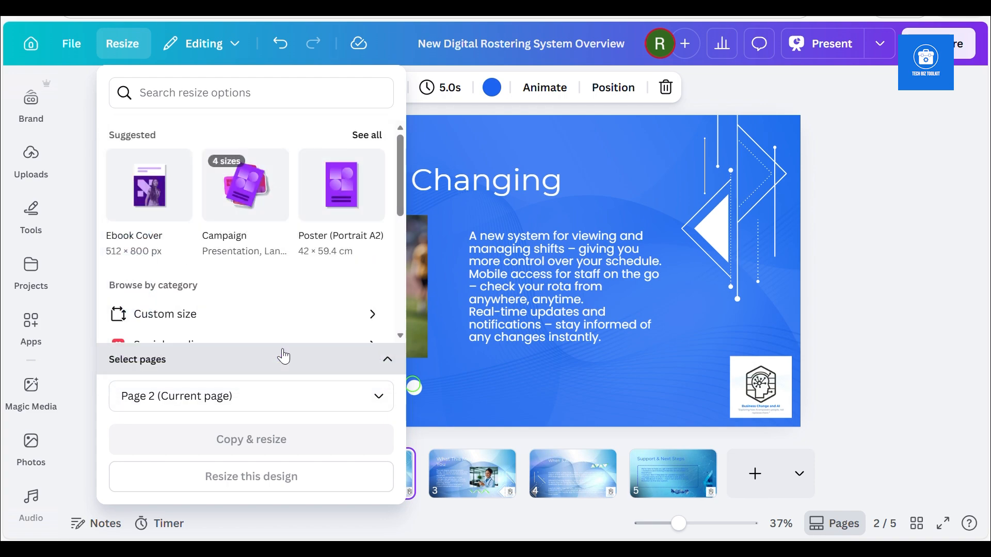
Copy and resize the page to the suggested 72 × 36 in landscape banner and open the new copy
click(361, 139)
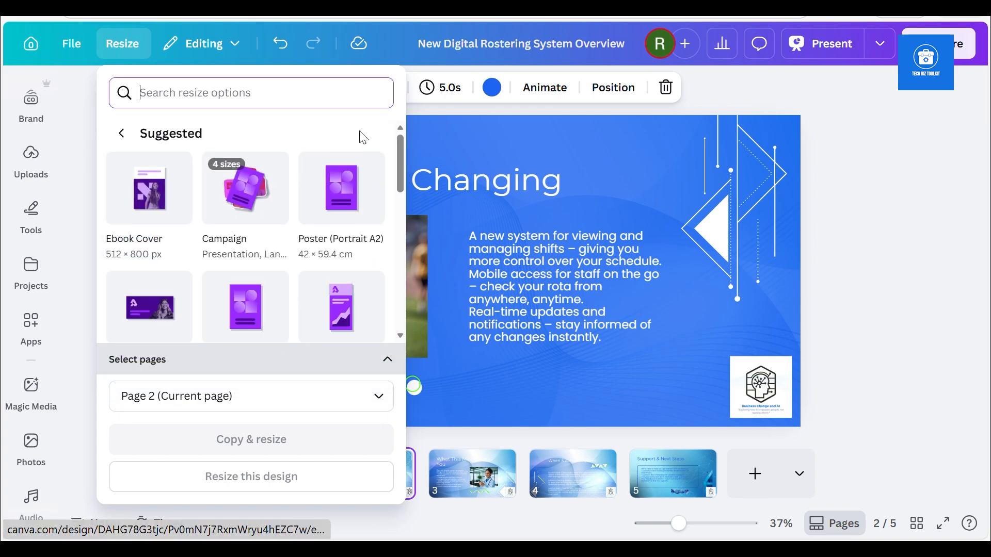
click(146, 318)
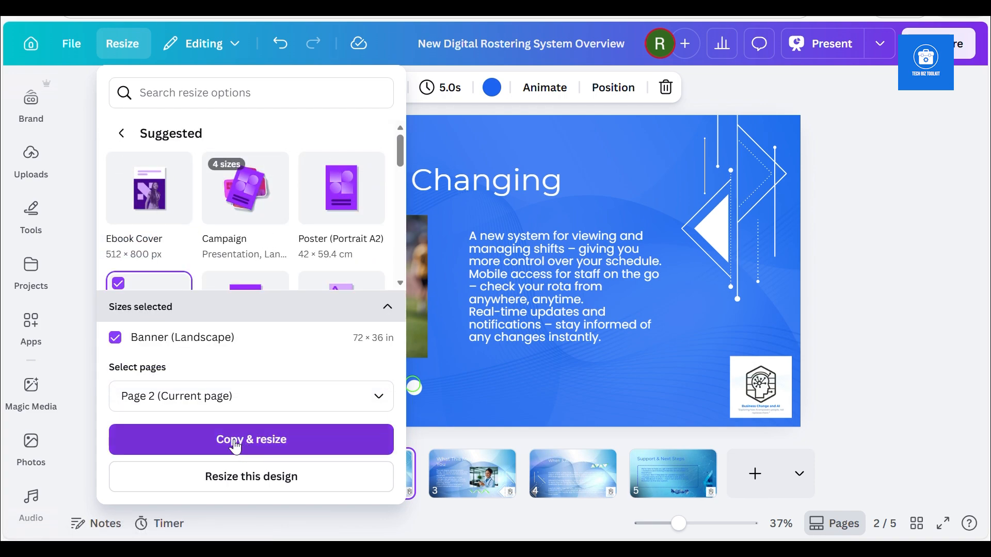
click(212, 450)
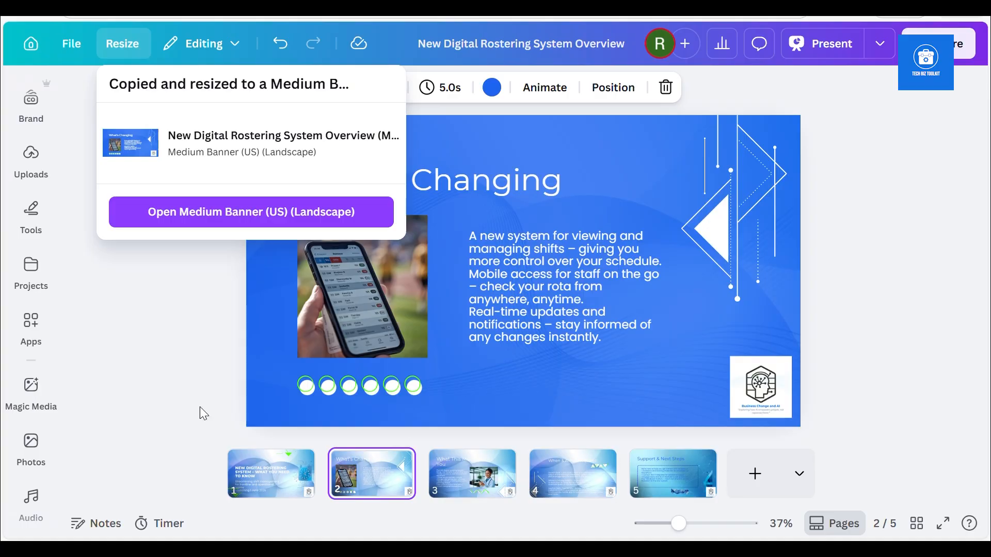
click(229, 212)
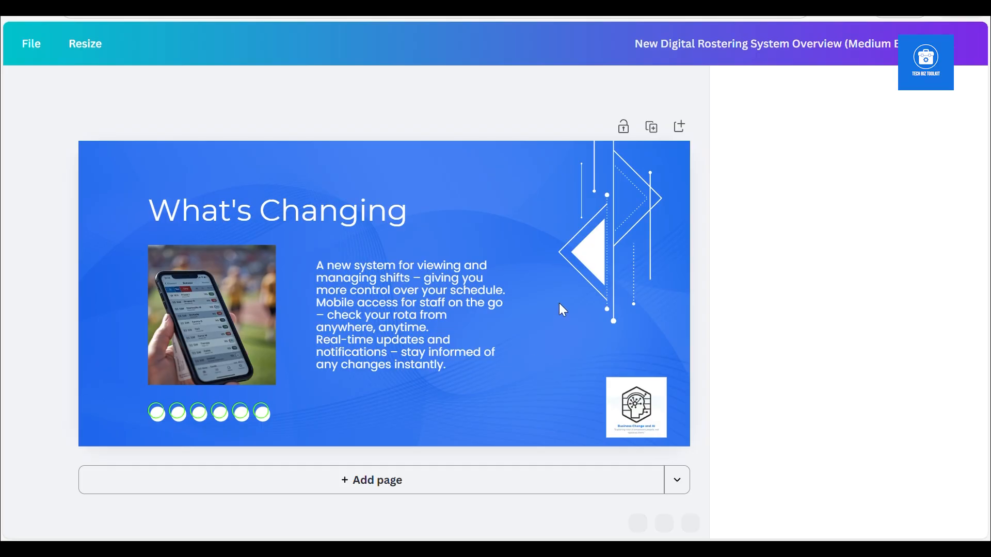
Move the "What's Changing" title up a little, widen its text box slightly and dismiss the banner printing offer
drag(327, 212, 326, 198)
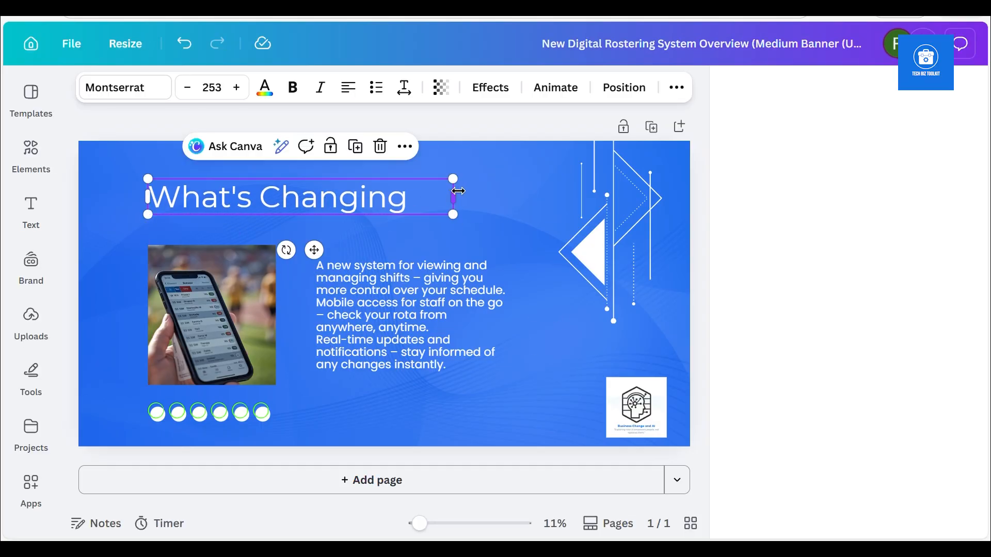
drag(454, 191, 463, 193)
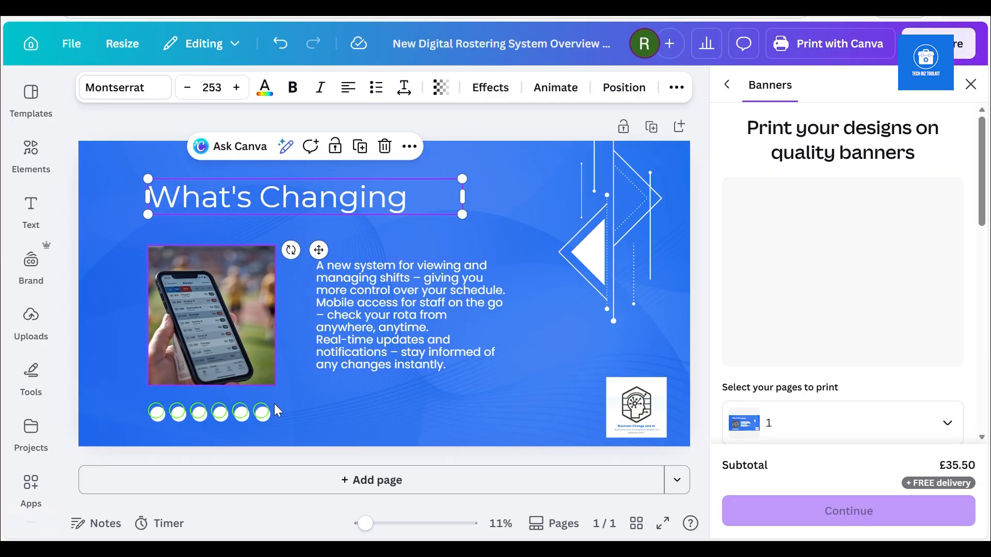
click(970, 88)
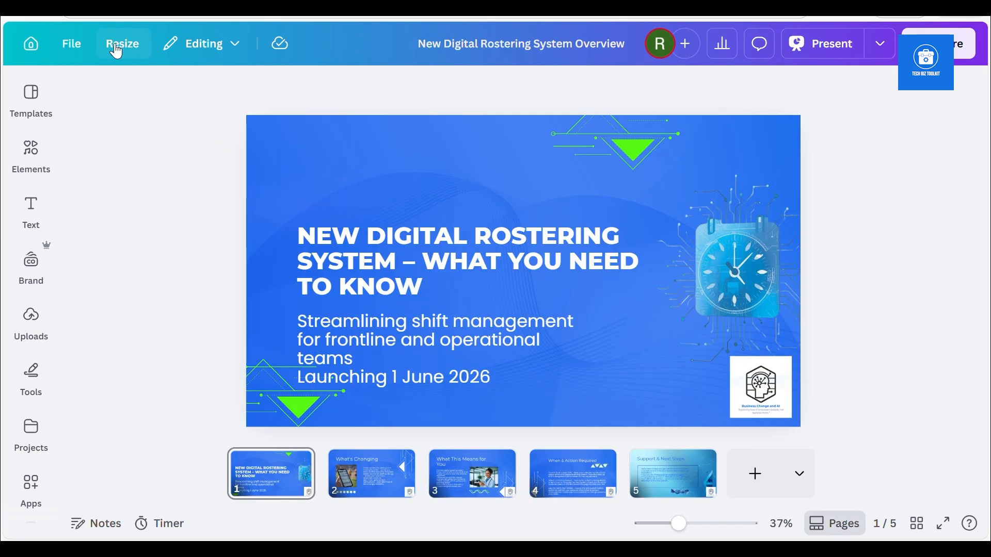
Transform the original presentation into a Doc using the suggested executive summary option, "a concise executive summary"
click(118, 50)
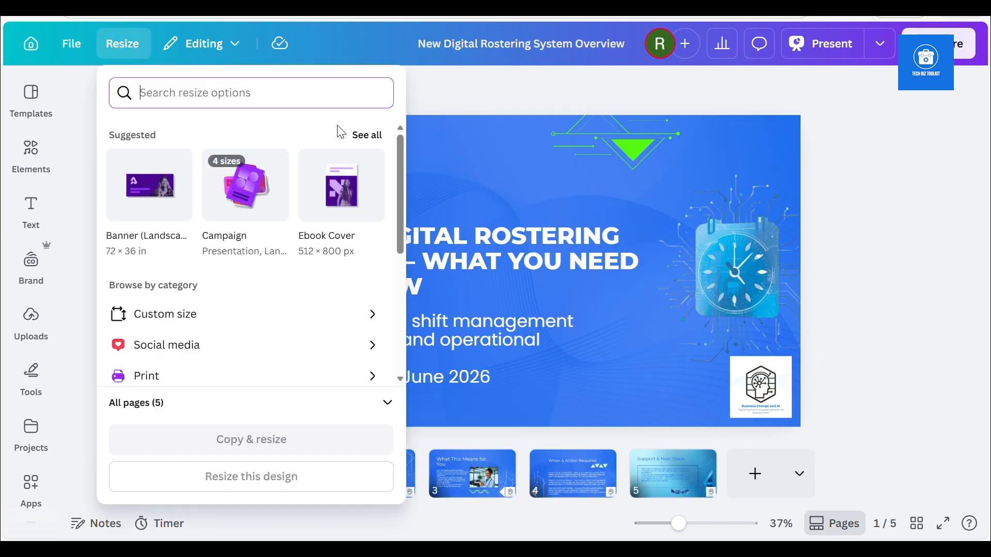
drag(398, 177, 402, 330)
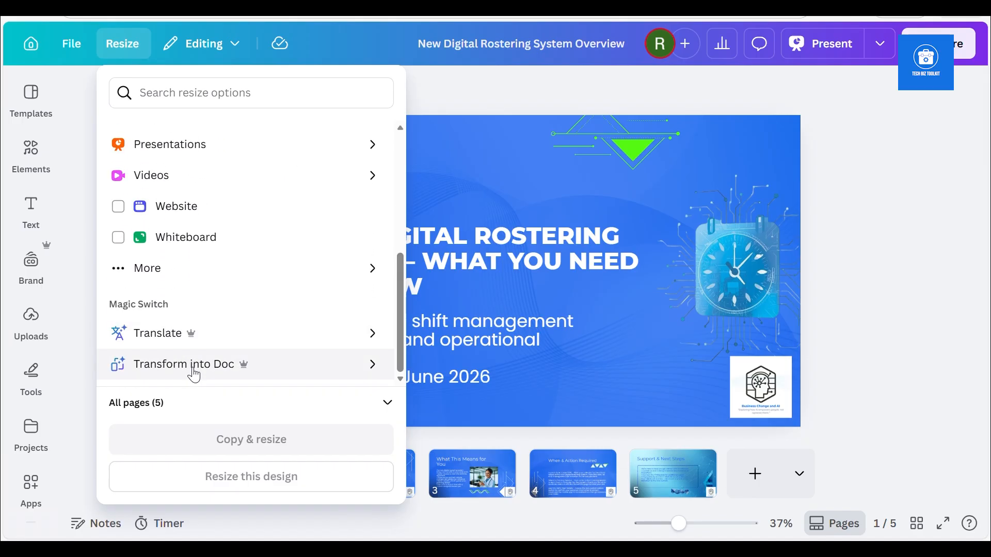
click(166, 372)
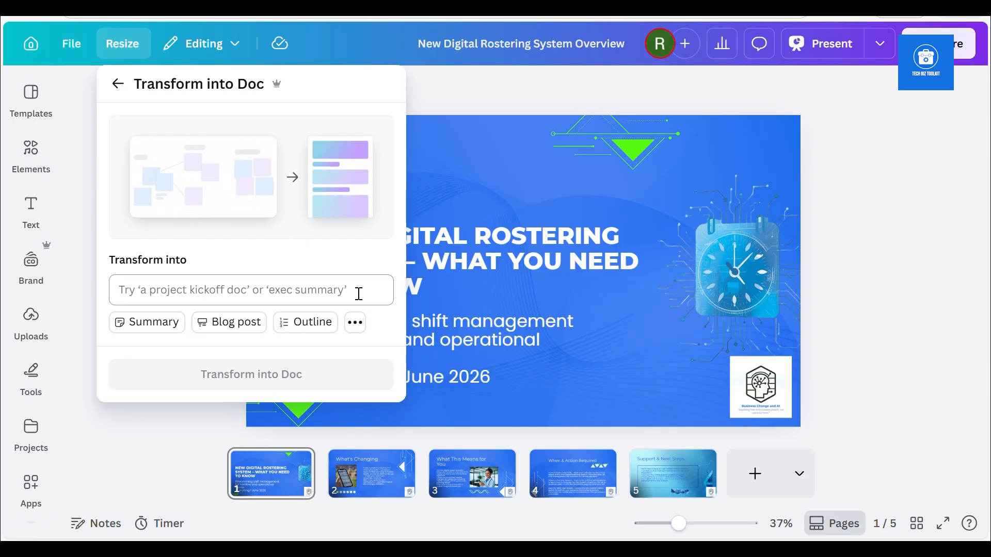
click(315, 291)
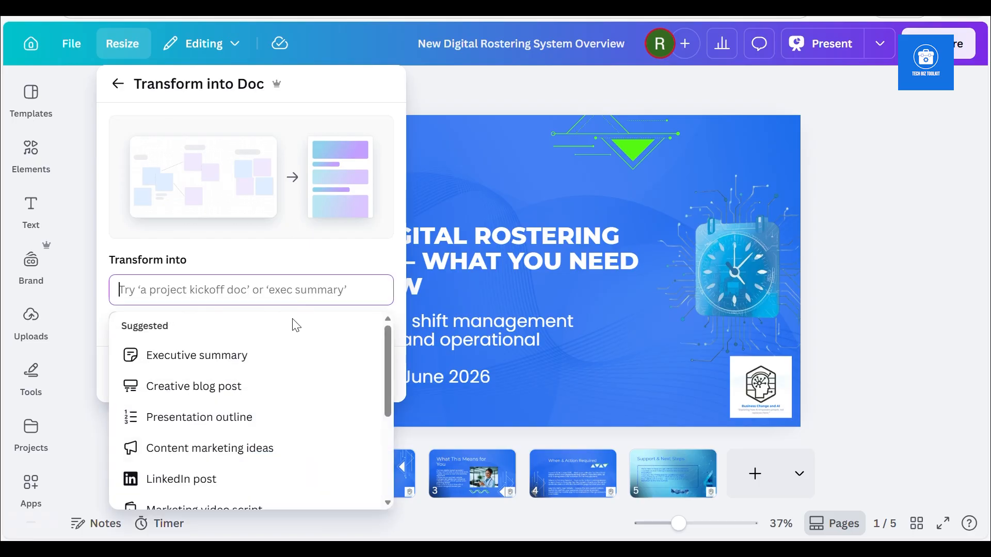
click(229, 364)
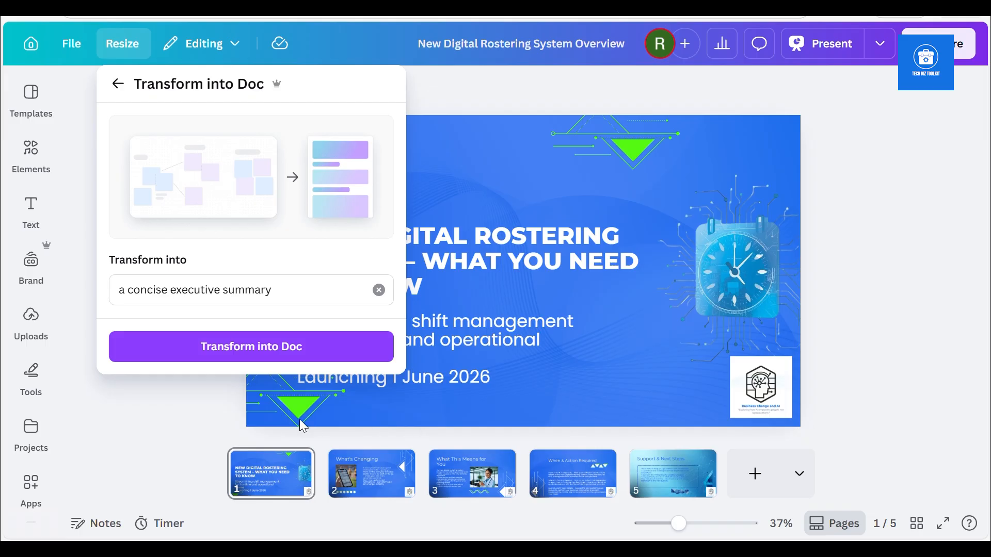
click(300, 349)
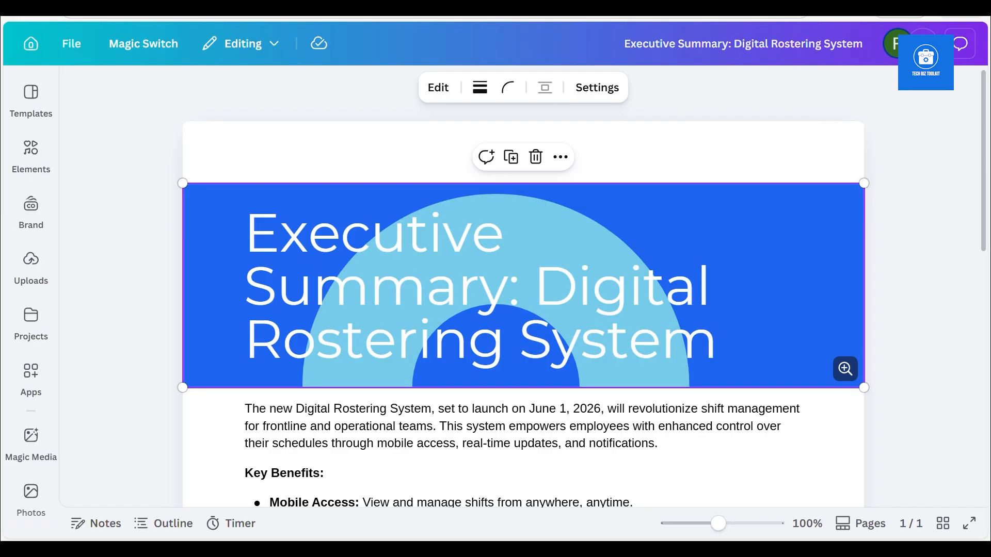
Look through the executive summary document, open its header banner for editing and select the banner's title text
scroll(523, 286, down, 5)
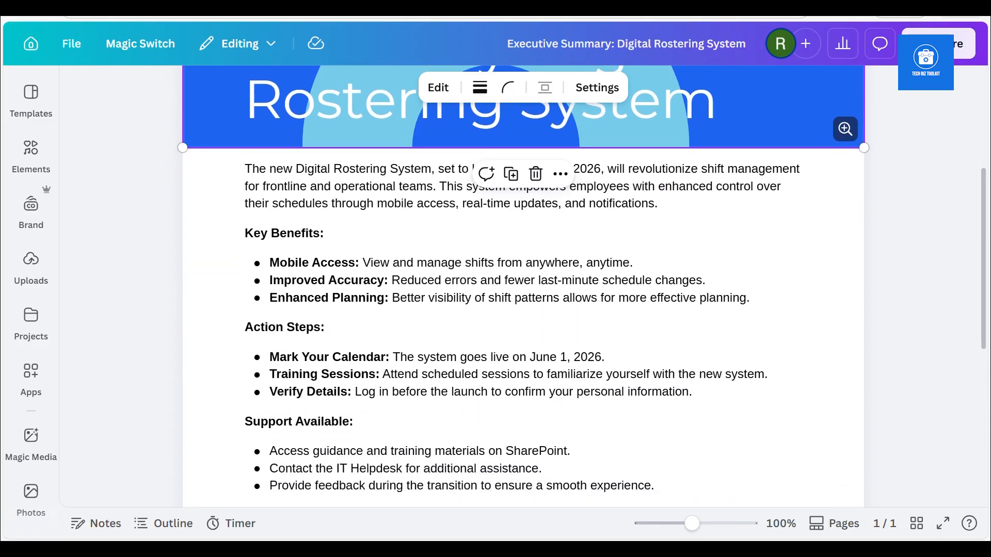
scroll(524, 287, down, 3)
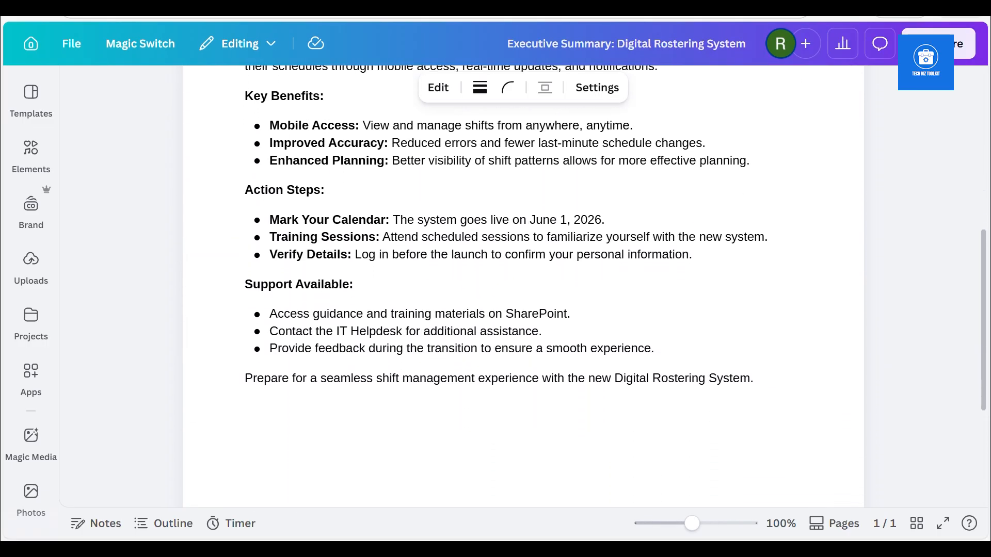
scroll(524, 286, down, 2)
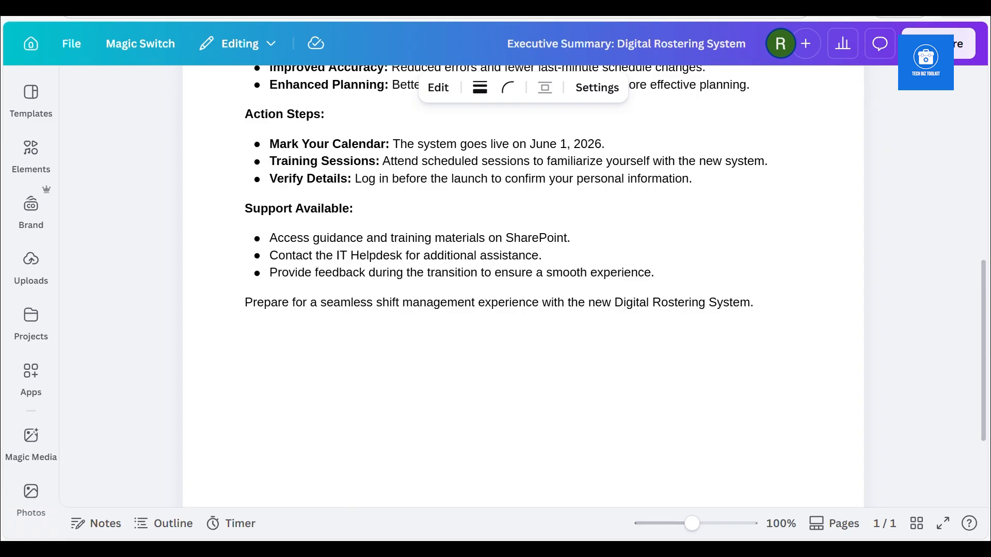
scroll(524, 286, up, 5)
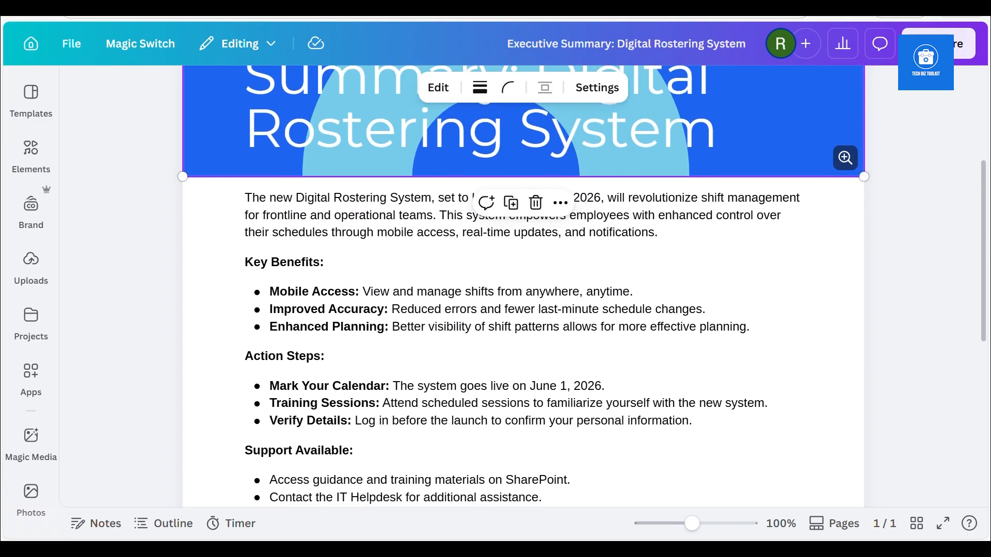
scroll(280, 333, up, 4)
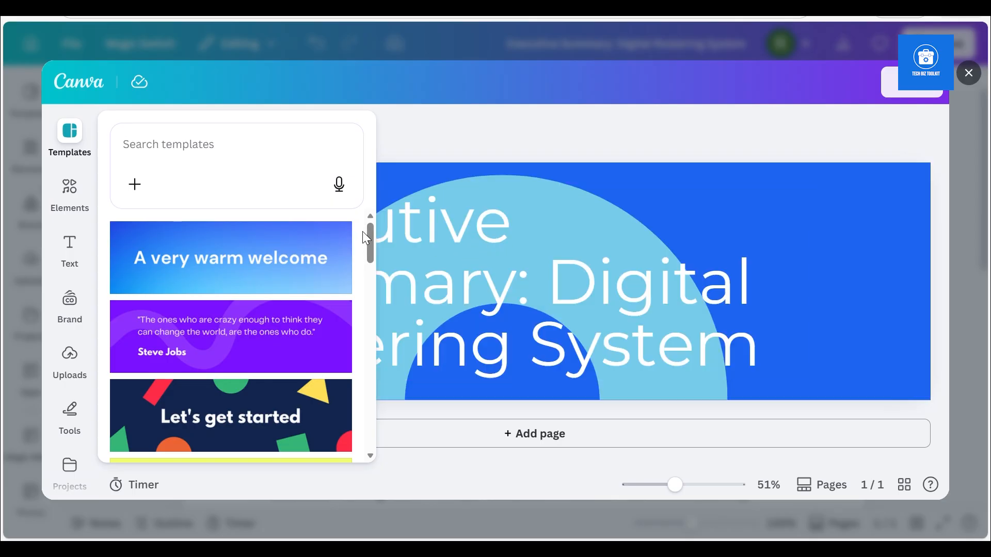
mouse_move(370, 238)
mouse_down()
mouse_move(360, 311)
mouse_move(361, 254)
mouse_move(380, 251)
mouse_up()
click(603, 240)
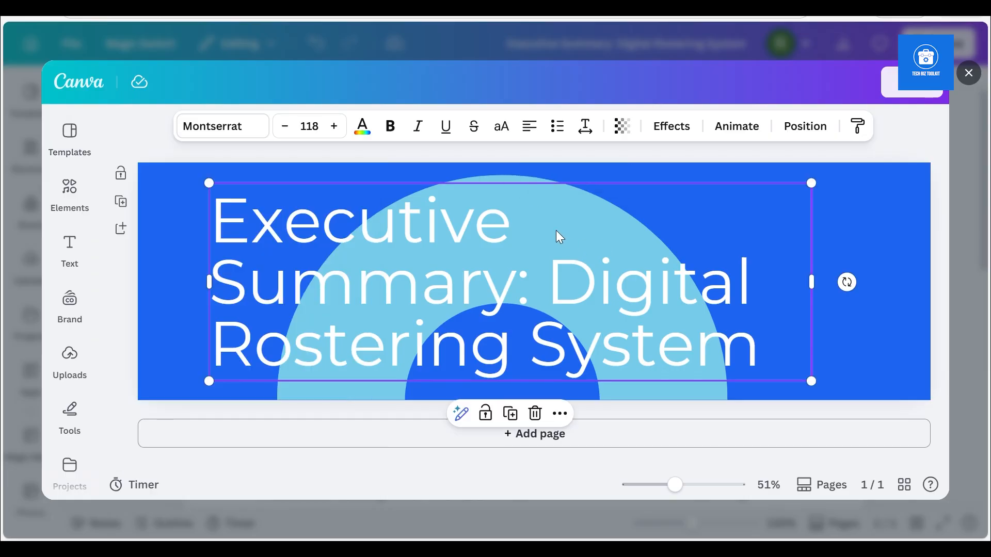
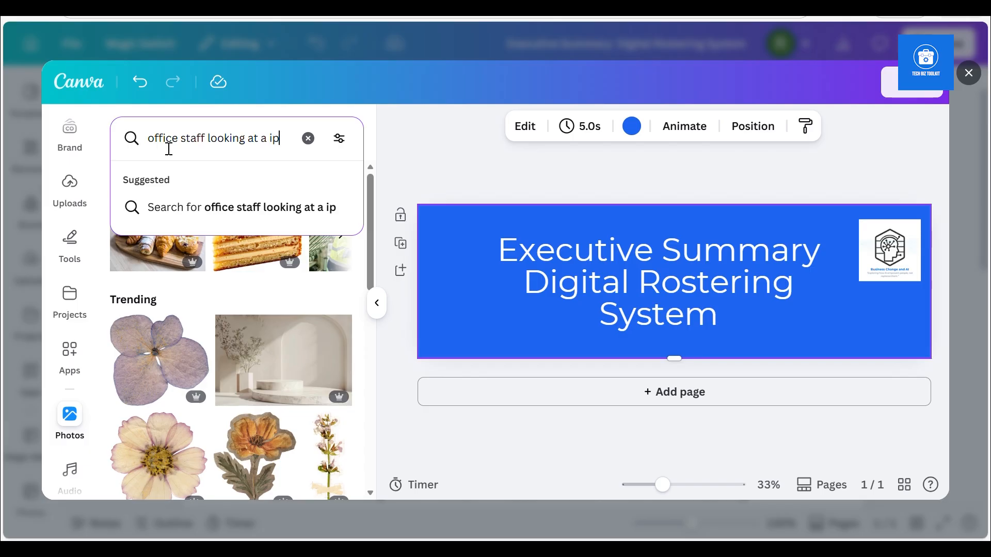
Search photos for "office staff looking at a ipad with roster information" and add the picture of four colleagues around a laptop to the banner
text(roster info)
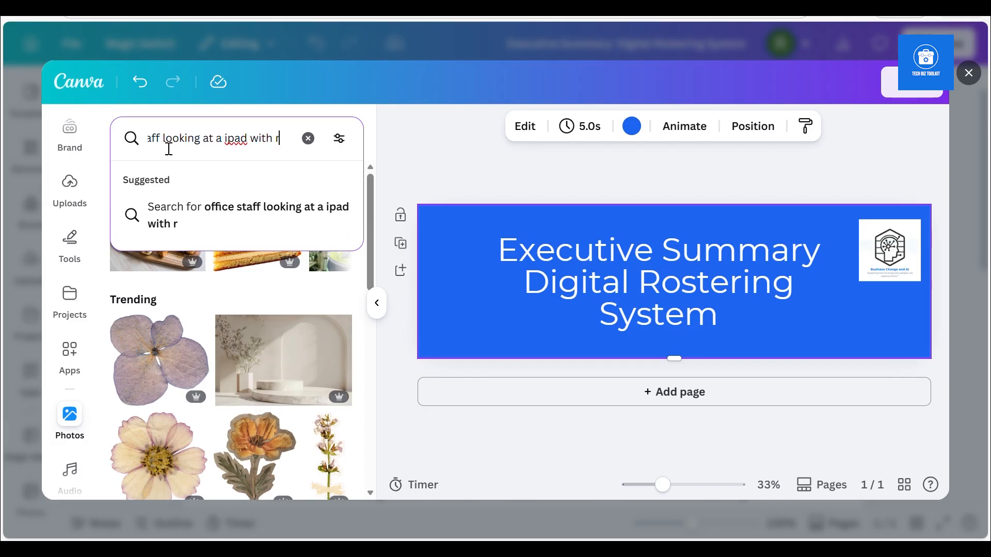
text(rmation)
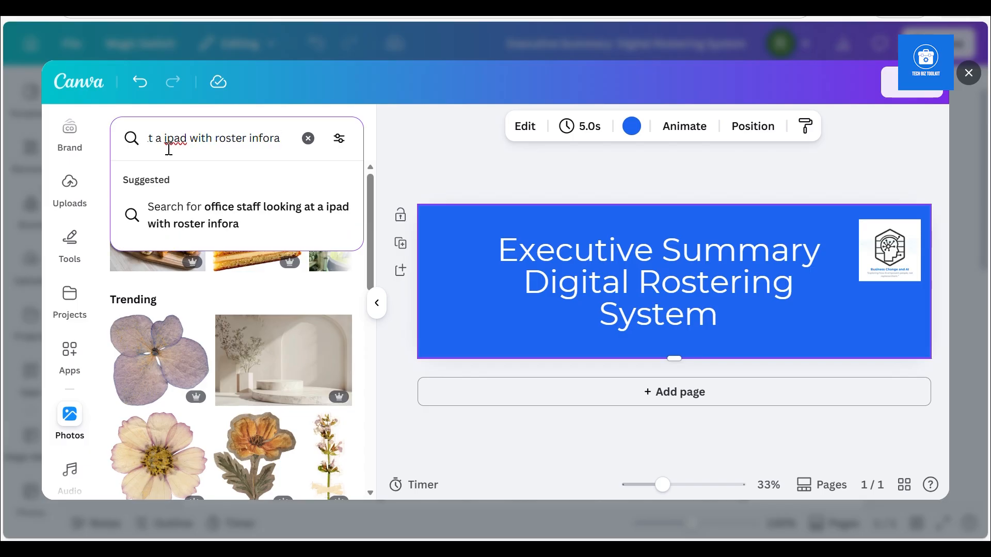
key(Return)
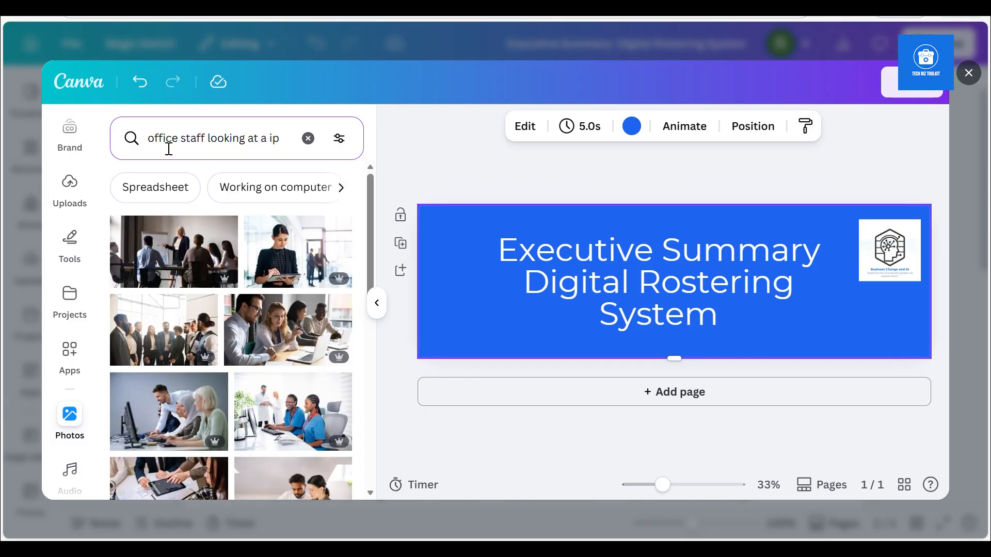
click(285, 345)
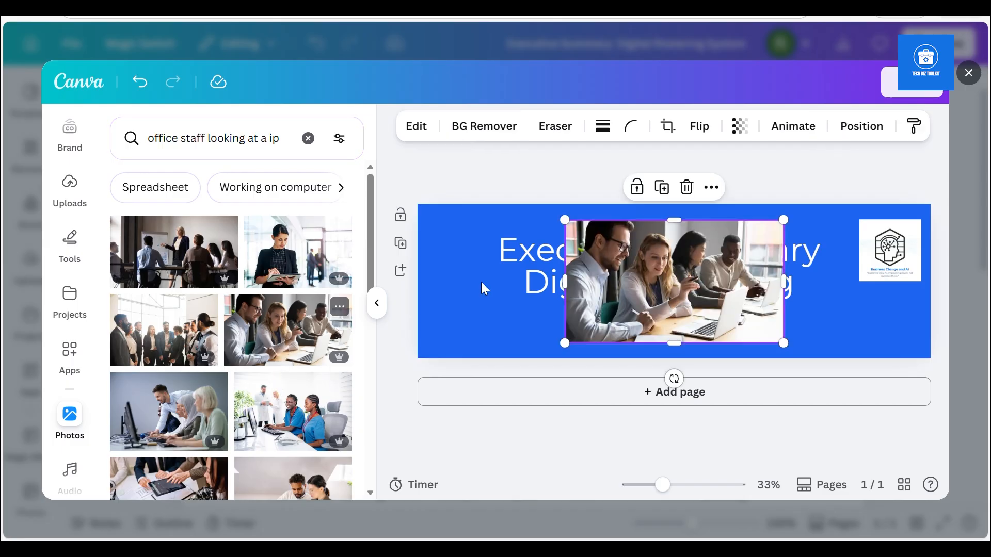
Enlarge and reposition the office staff photo so it covers the whole header banner
drag(781, 342, 970, 279)
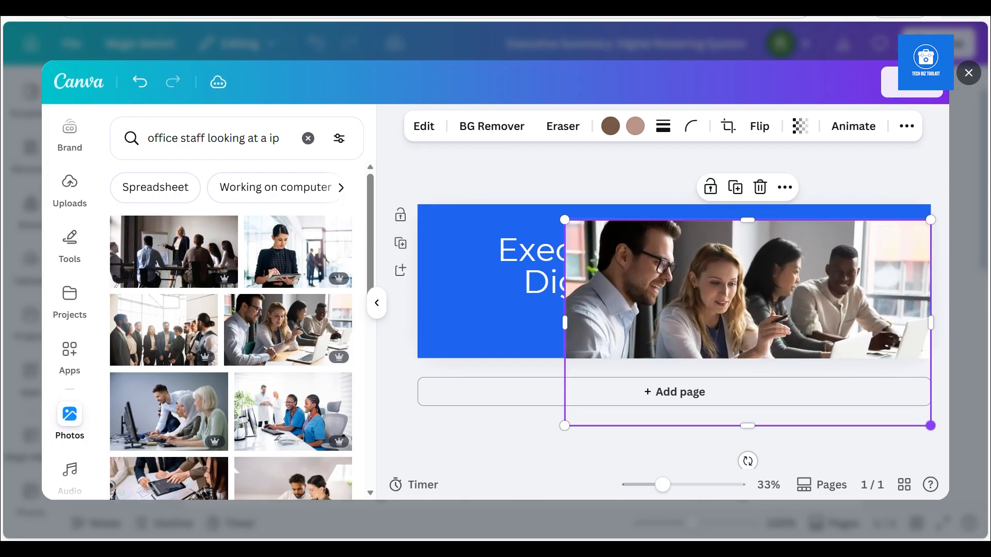
drag(563, 319, 428, 308)
drag(635, 253, 620, 231)
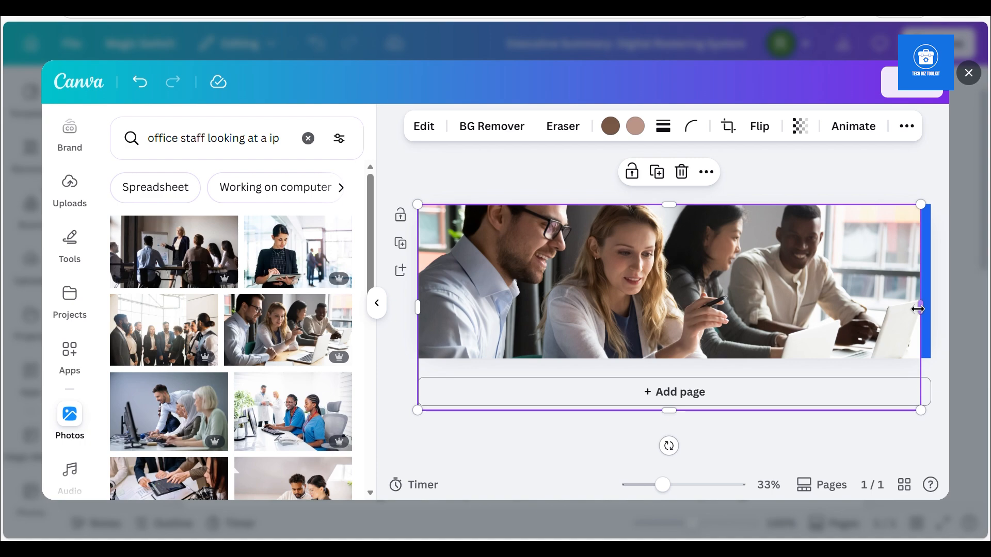
drag(925, 306, 935, 308)
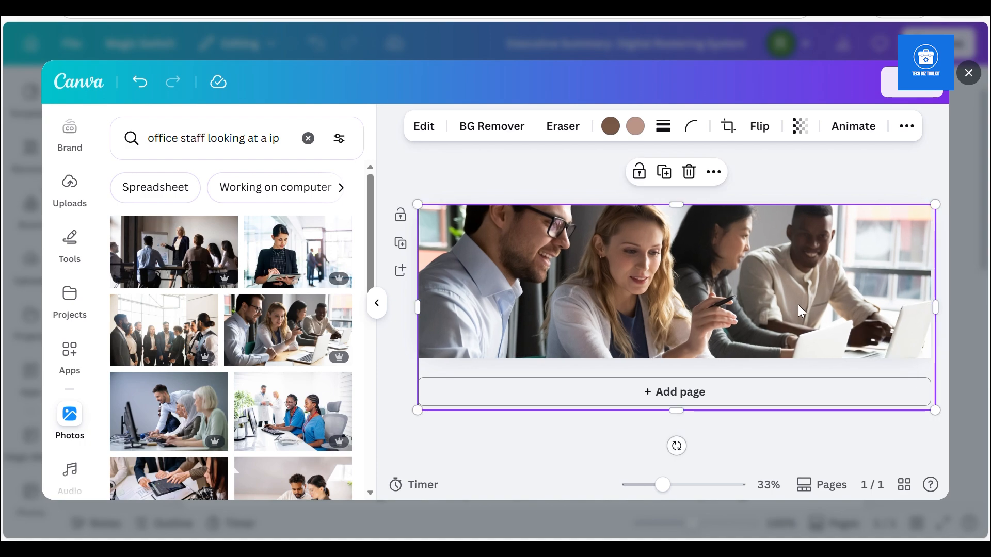
Send the office staff photo to the back, behind the banner's title and logo
right_click(797, 307)
click(547, 299)
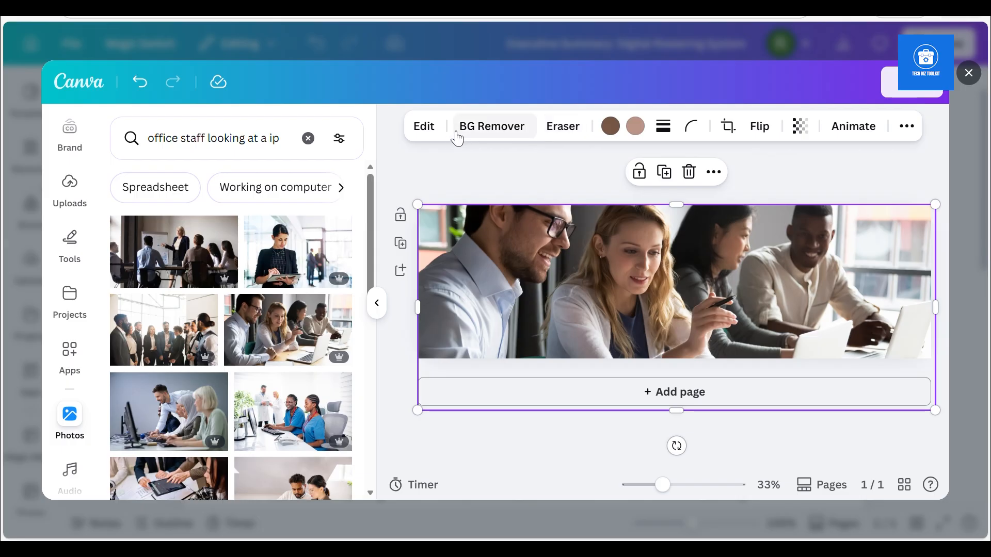
click(713, 175)
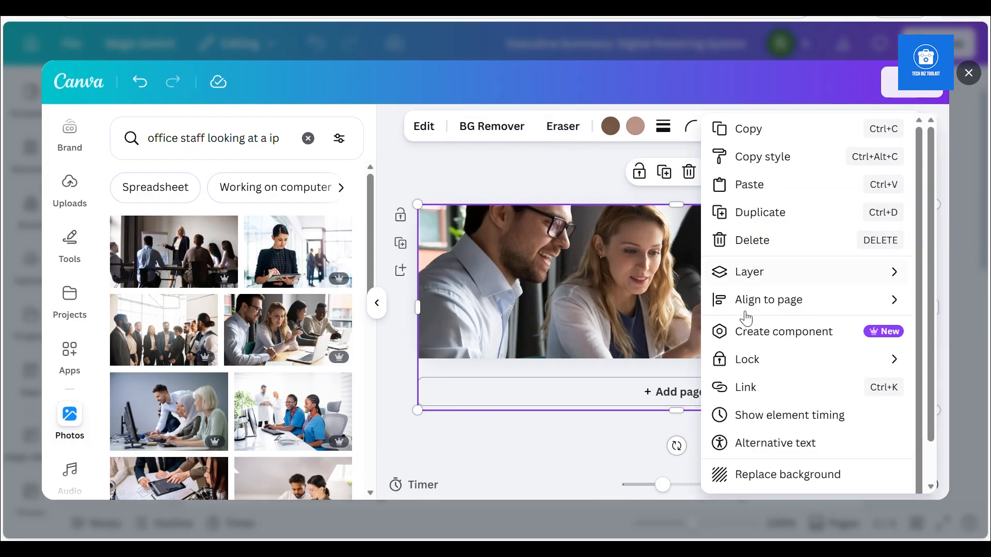
mouse_move(739, 276)
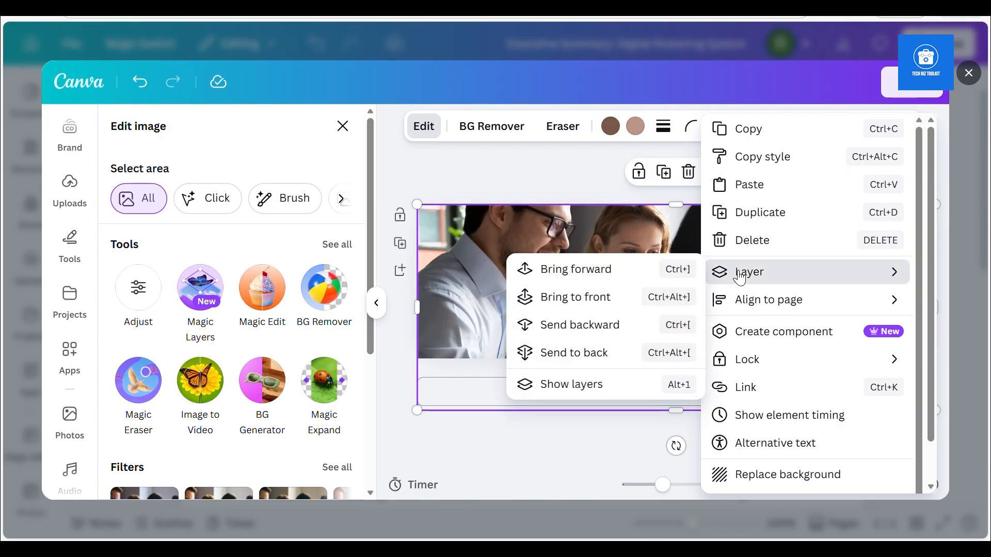
click(609, 353)
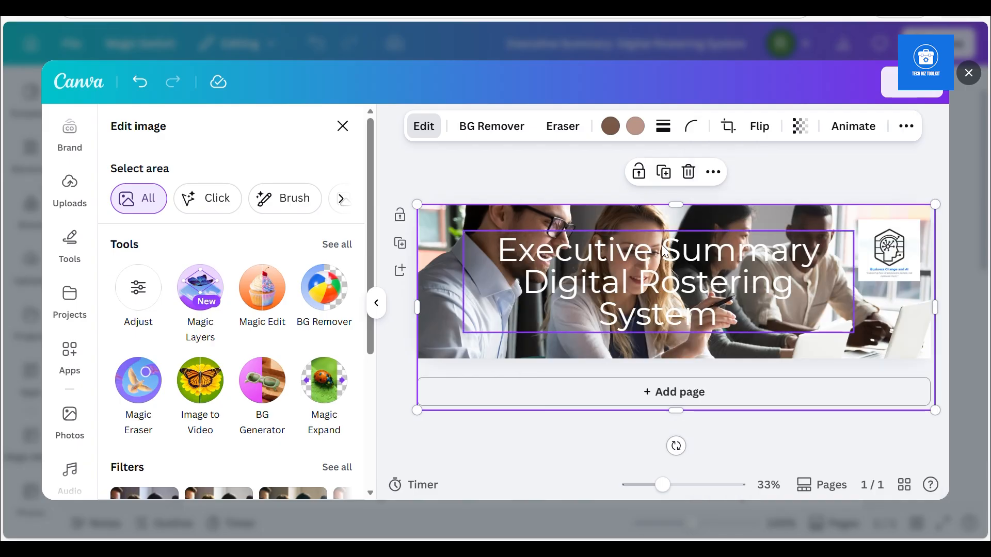
Set the banner photo's transparency to 35 and save the edited banner back into the executive summary document
click(640, 277)
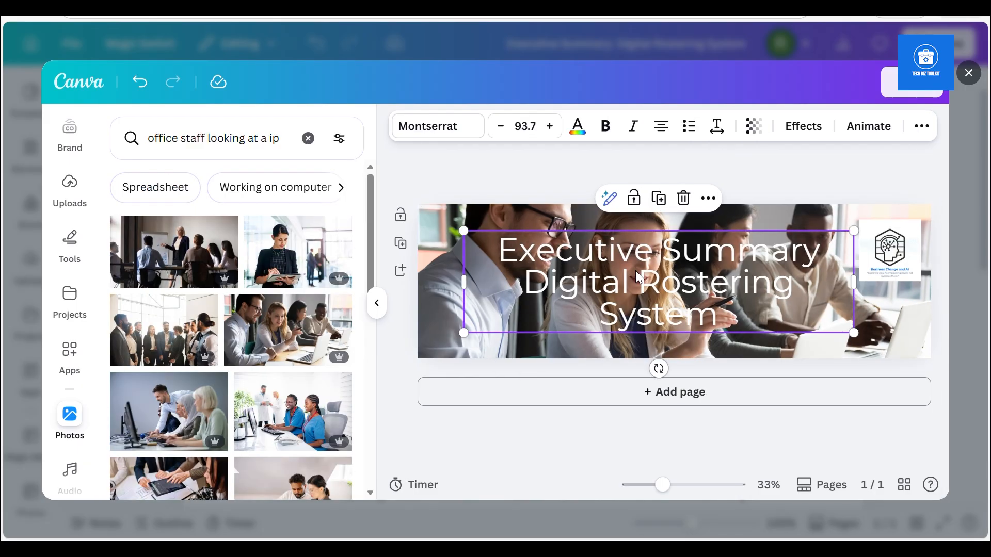
click(445, 275)
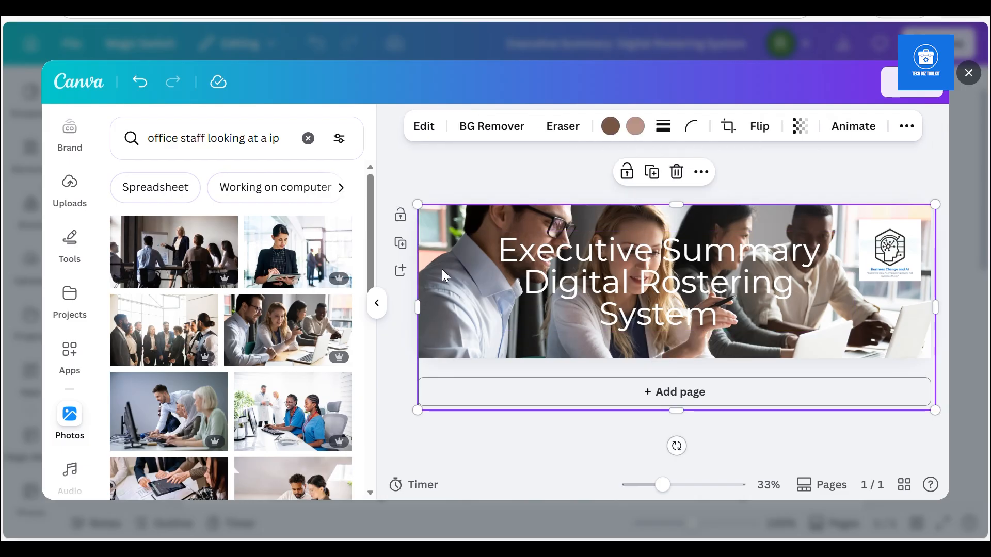
click(800, 126)
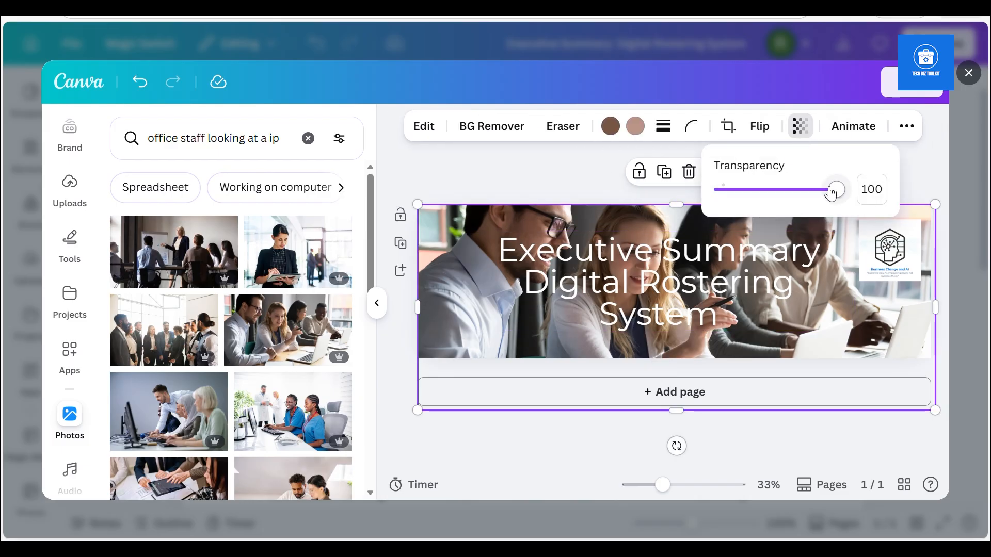
drag(835, 195, 763, 215)
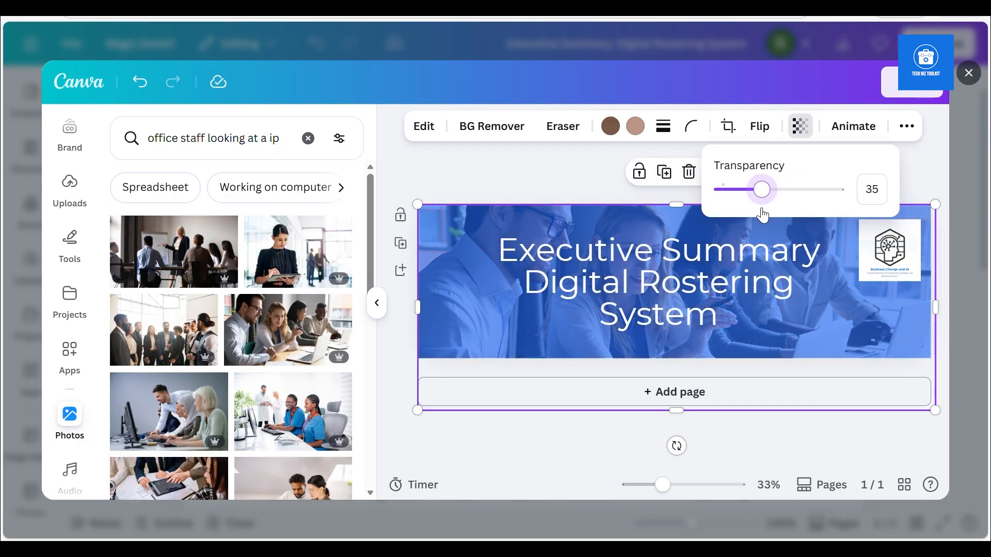
click(934, 181)
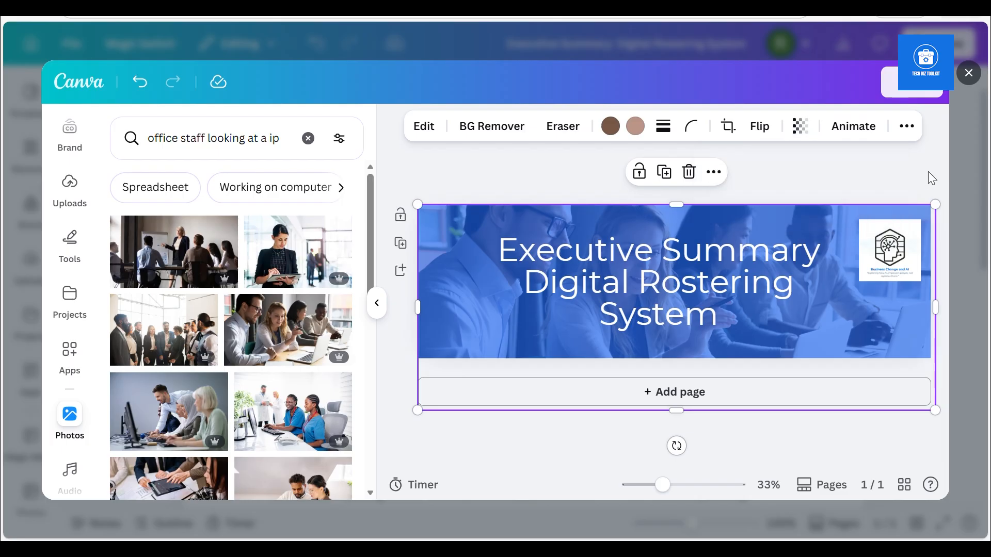
click(899, 91)
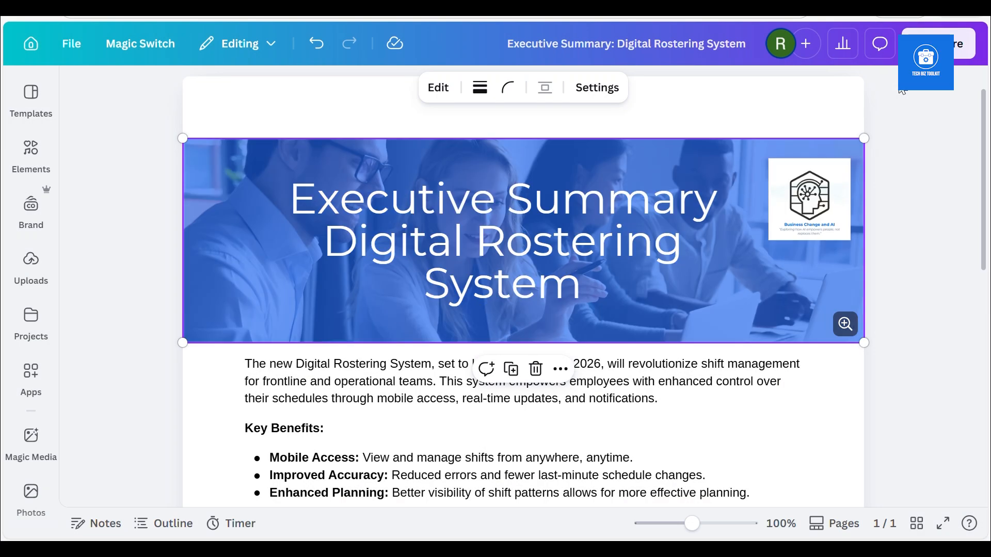
drag(985, 202, 948, 161)
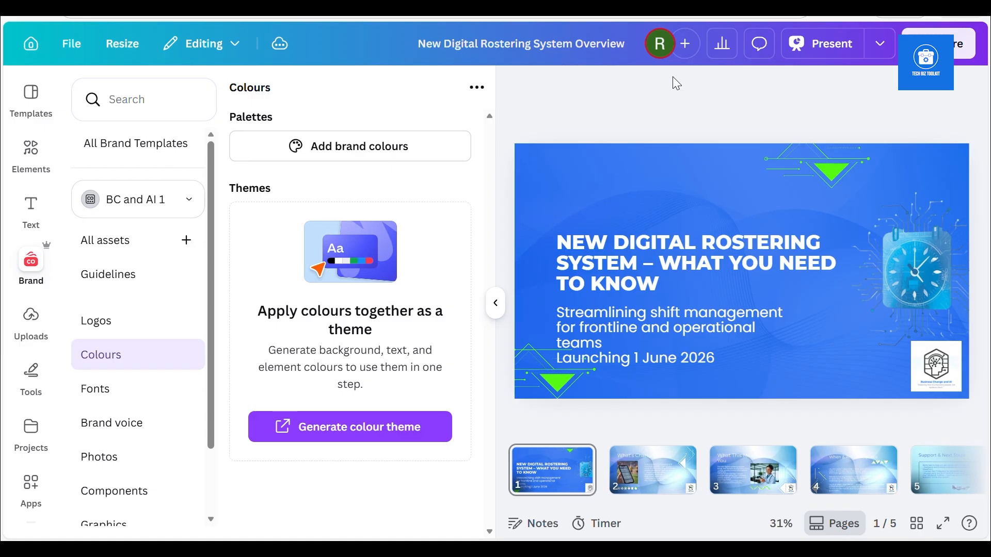
In the original presentation, search the resize options for "poster" and select the 42 × 59.4 cm Educational Poster (Portrait A2) size
click(122, 43)
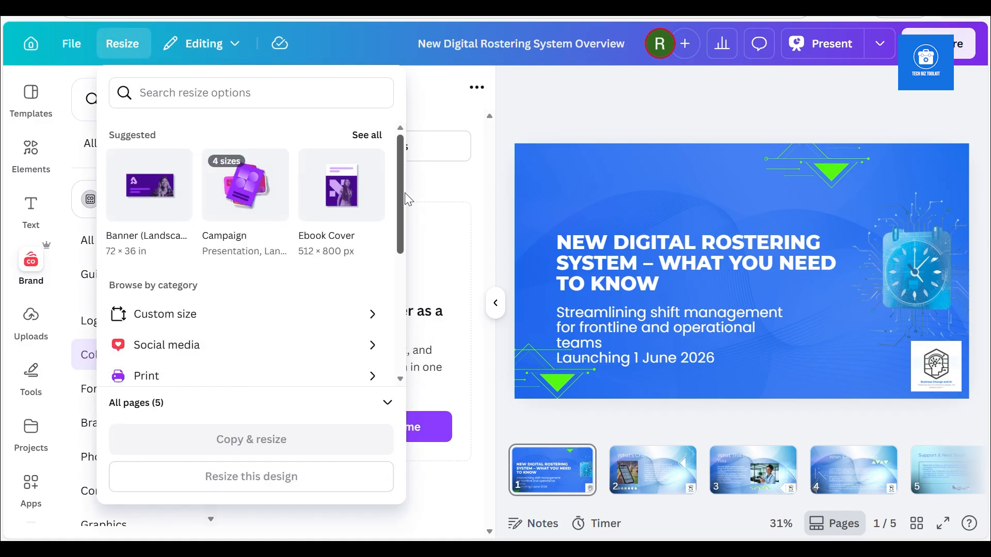
drag(401, 198, 389, 159)
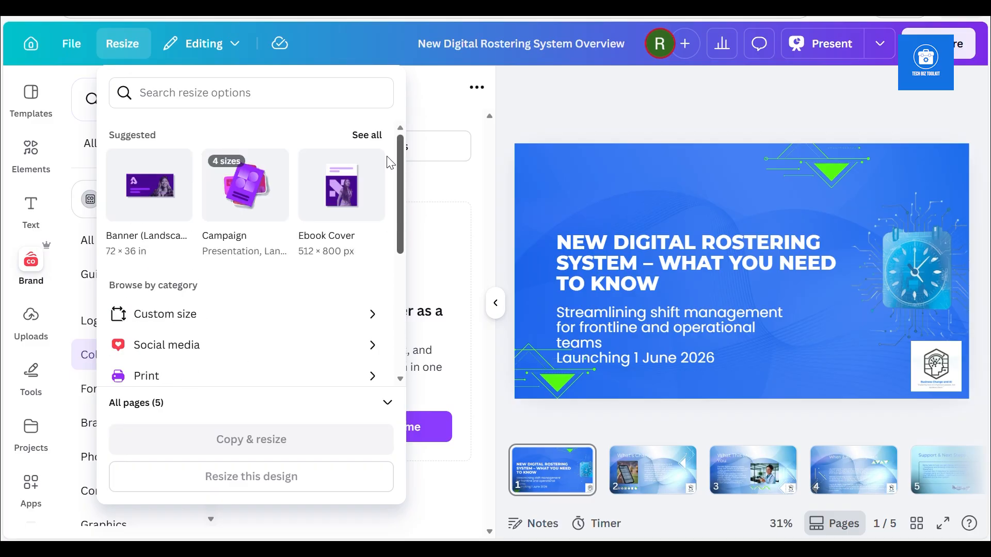
click(368, 136)
text(poster)
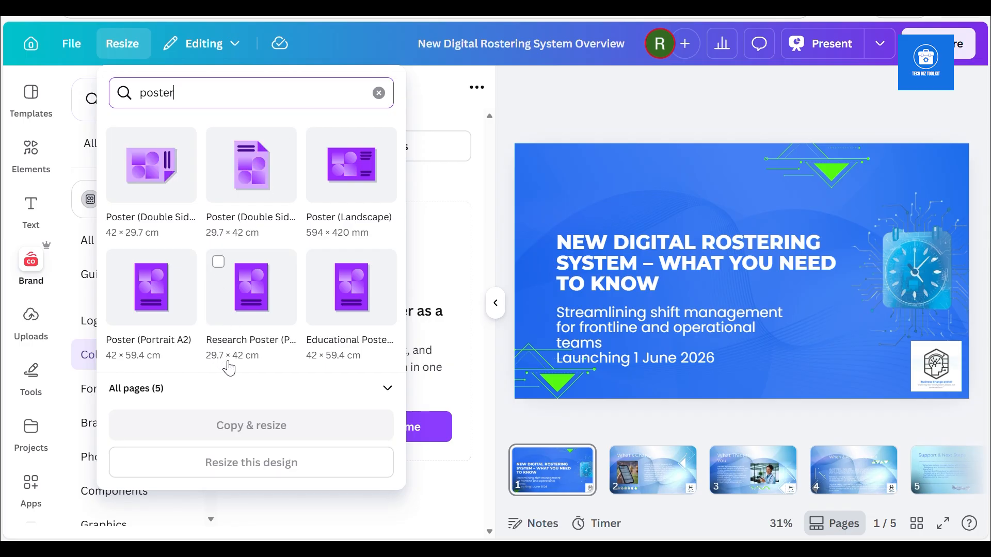
click(354, 320)
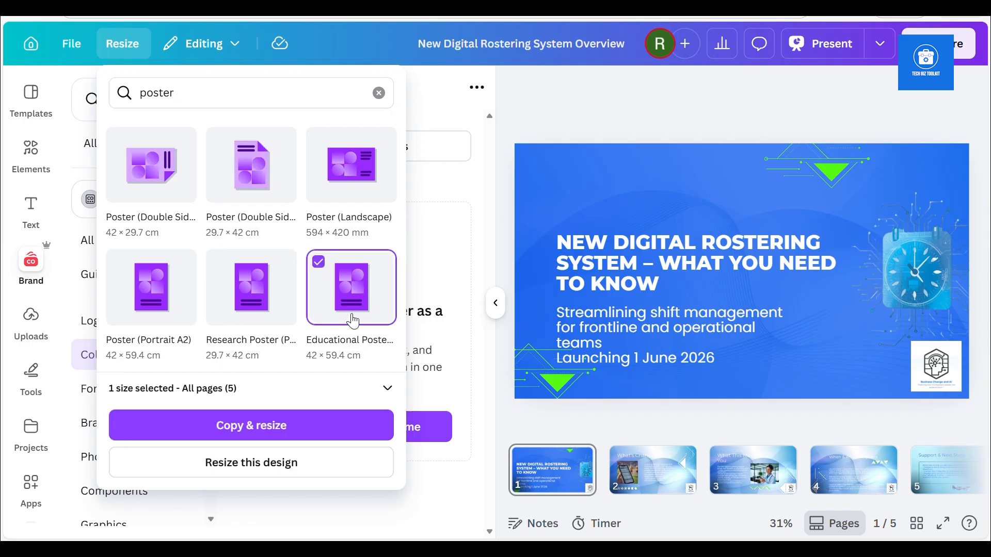
Limit the resize to page 3, create the resized poster copy and open it
click(378, 396)
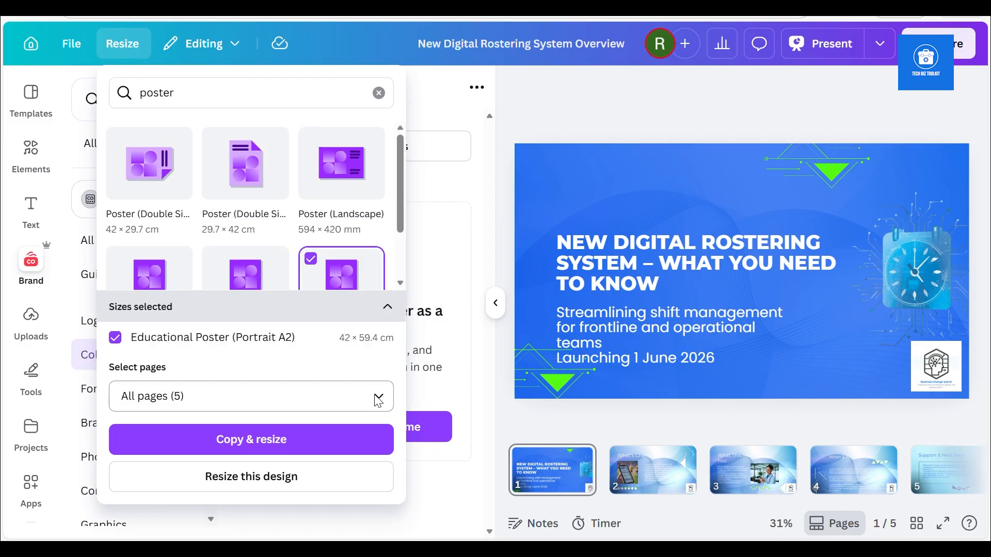
click(378, 400)
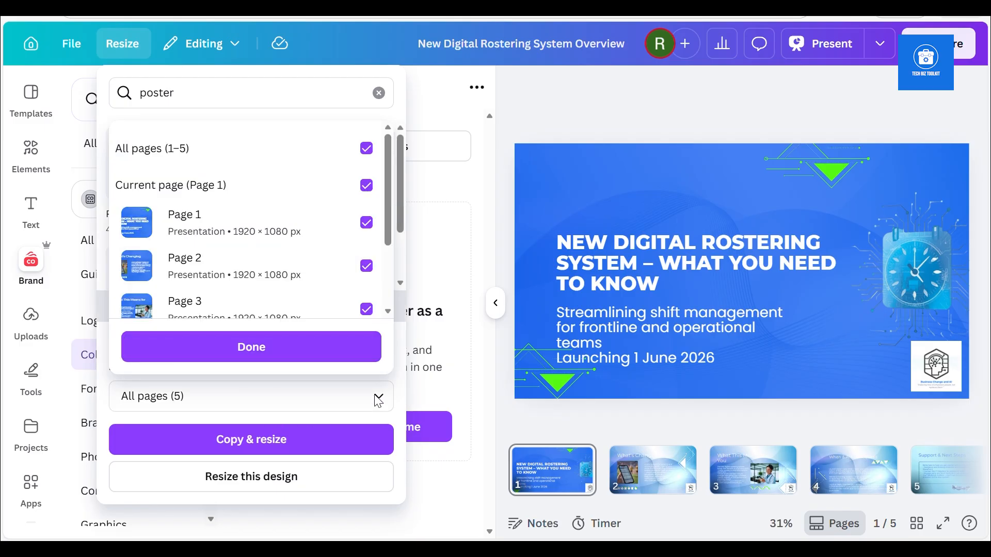
click(366, 149)
click(367, 310)
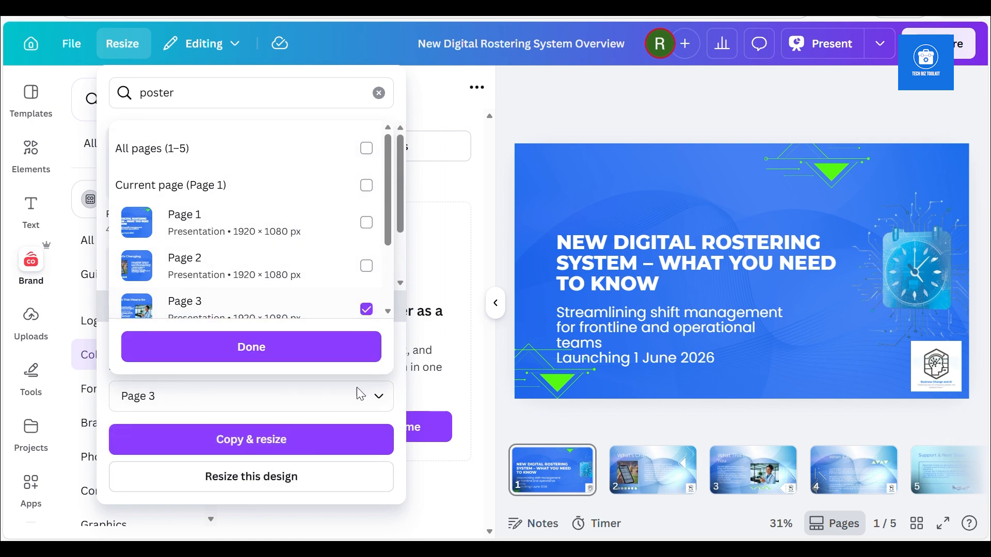
click(299, 446)
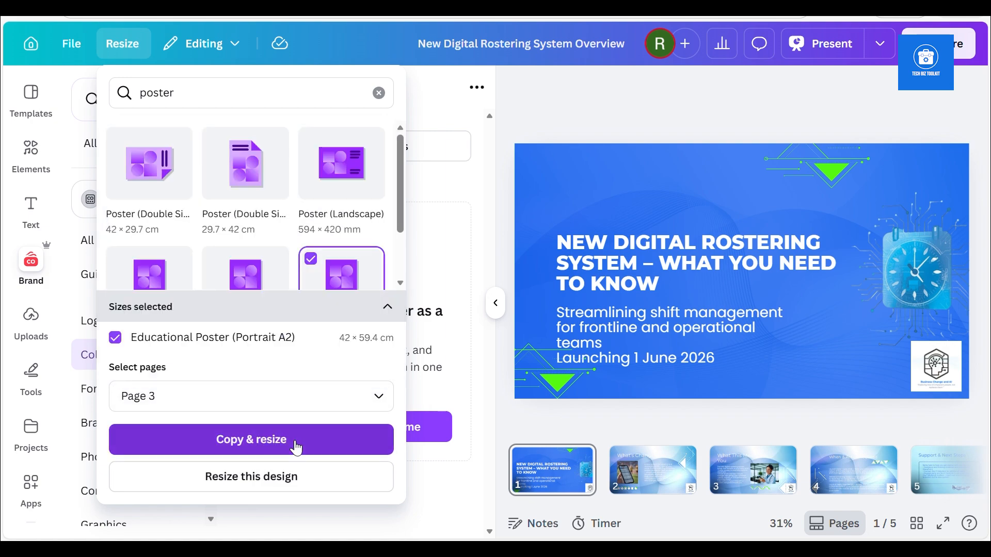
click(297, 447)
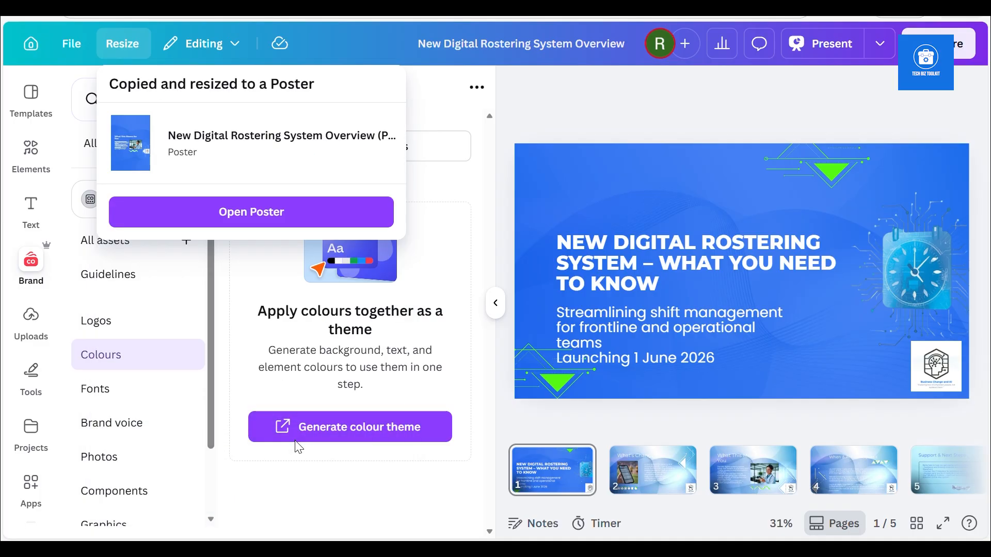
click(259, 215)
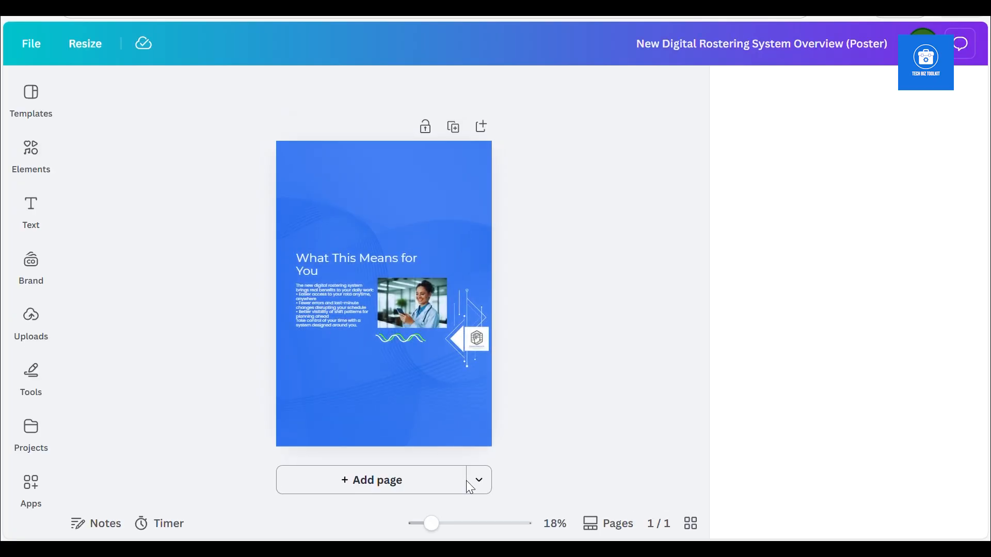
Move the "What This Means for You" title up, well above the body text, and set its font size to 82.2
drag(432, 525, 397, 537)
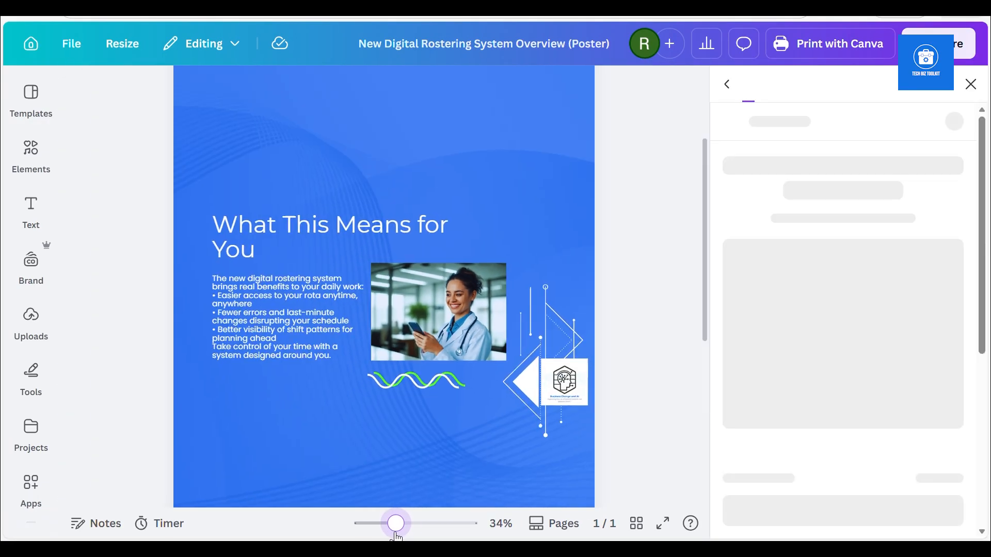
click(237, 236)
drag(236, 233, 229, 131)
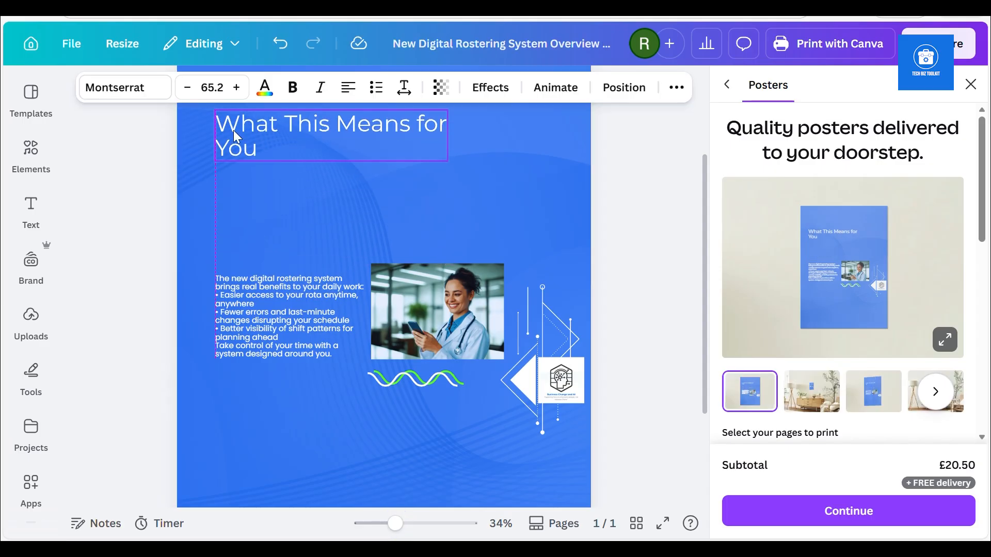
click(236, 89)
click(237, 89)
click(237, 88)
click(237, 89)
click(237, 88)
click(237, 89)
click(237, 88)
click(237, 88)
click(236, 89)
click(236, 88)
click(237, 88)
click(237, 89)
click(237, 89)
Move the title near the poster's upper-left corner and widen its text box so the text fits on one line
drag(396, 525, 380, 523)
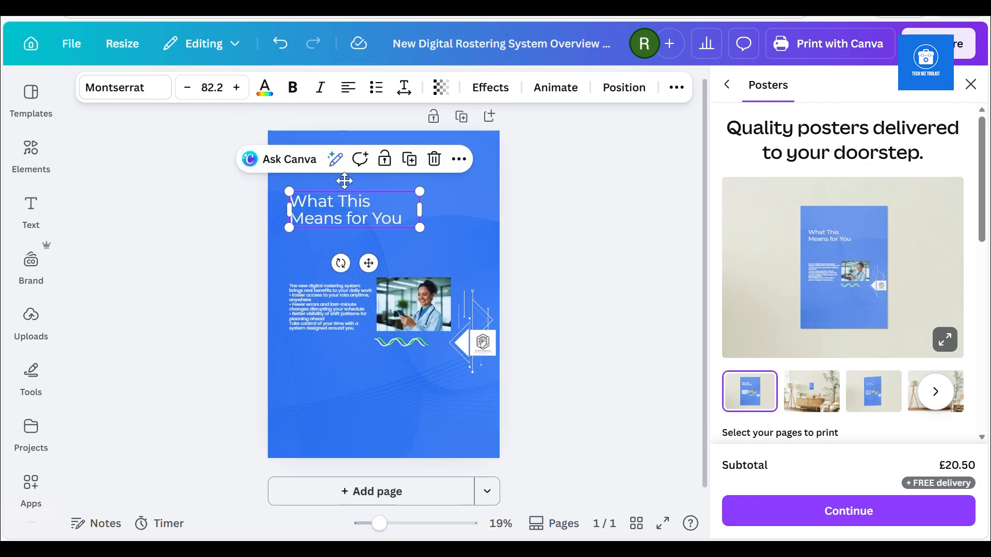
drag(349, 192, 339, 155)
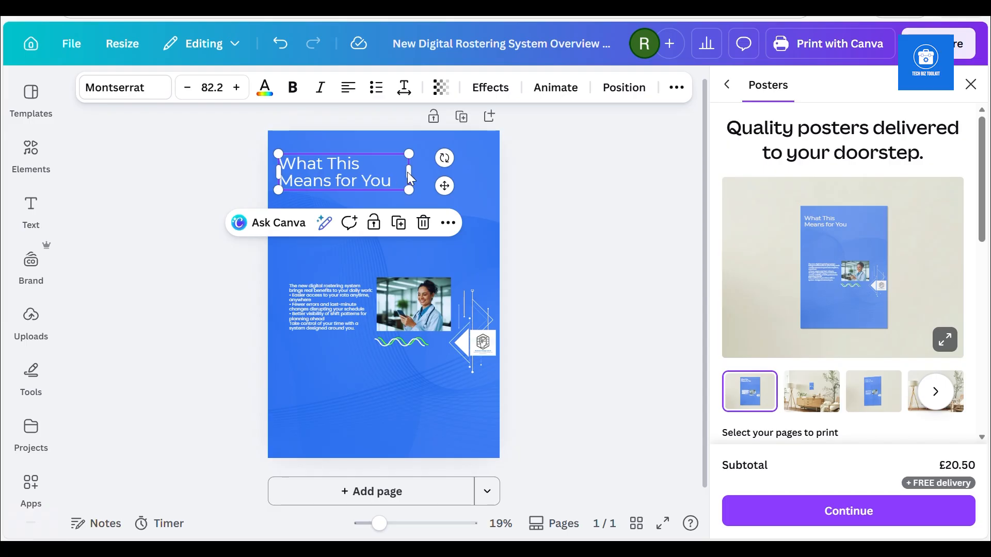
drag(470, 172, 482, 172)
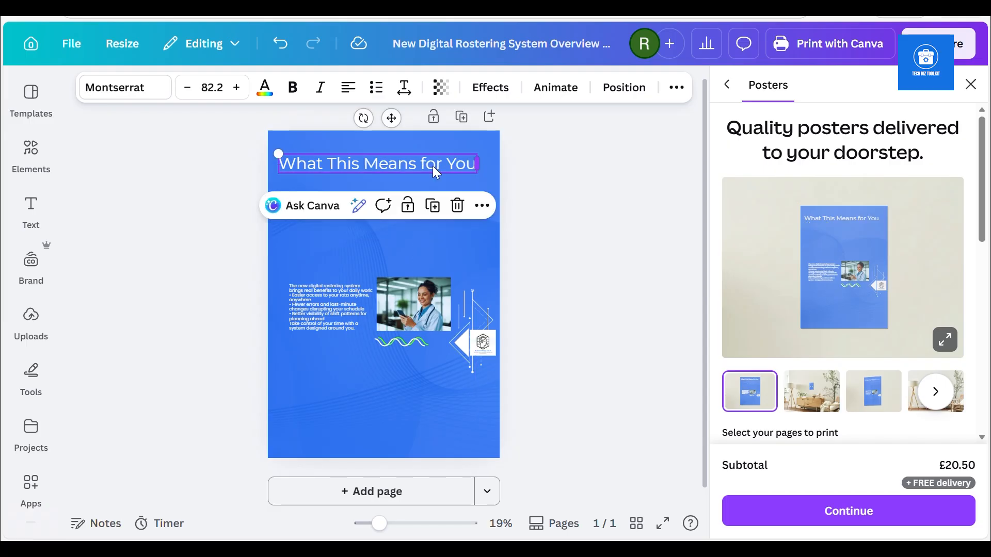
Set the poster title's font size to 98.2, centre its text and make it bold
click(238, 89)
click(238, 88)
click(238, 89)
click(238, 89)
click(238, 88)
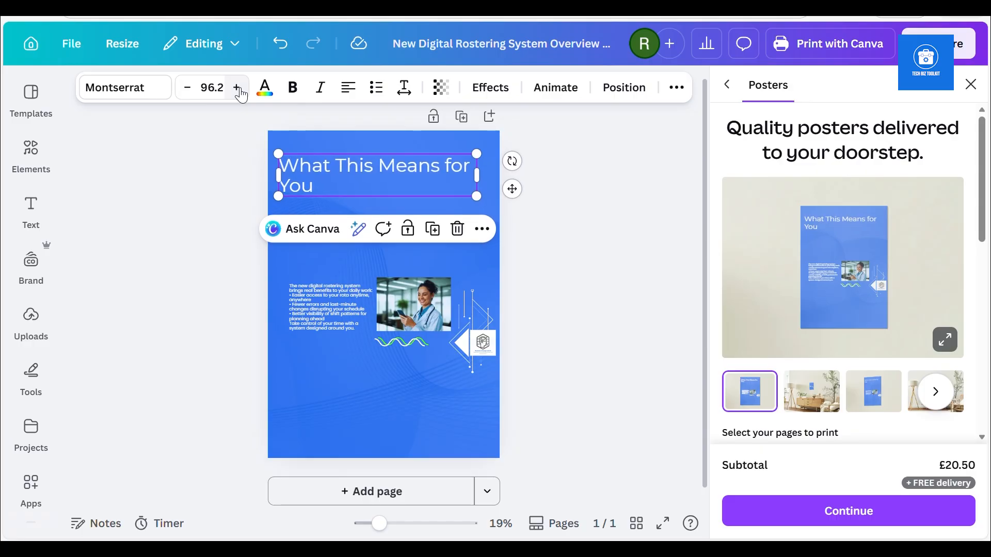
click(354, 97)
click(293, 87)
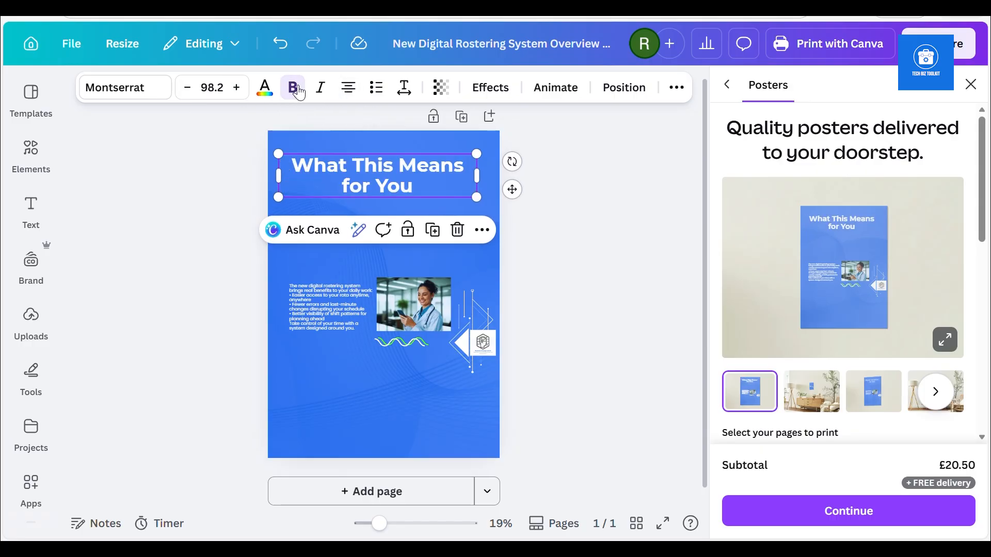
Move the photo up beneath the poster title and the body text down near the poster's lower edge
click(314, 298)
click(404, 320)
drag(405, 320, 364, 257)
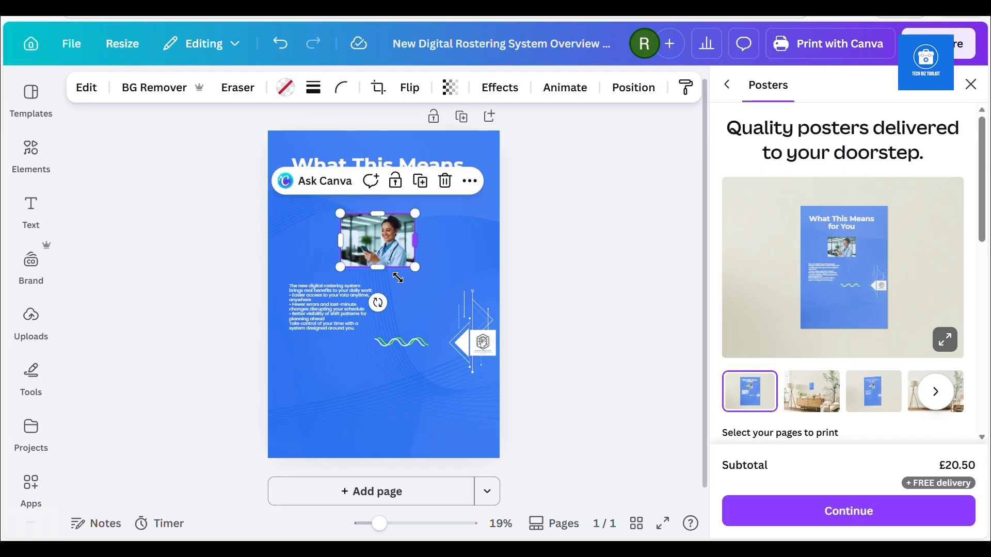
click(307, 325)
drag(308, 326, 326, 426)
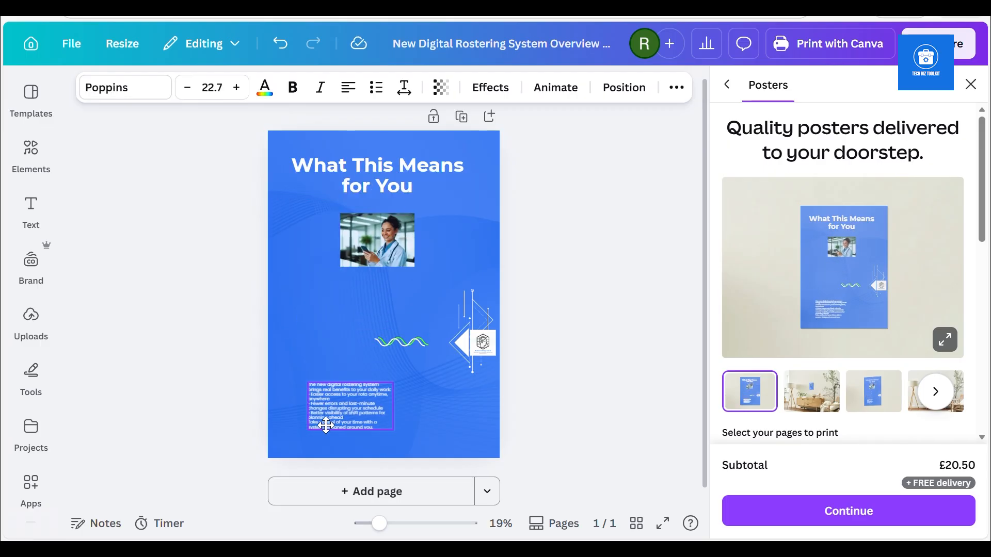
Move the logo into the poster's lower-right corner and shift the green wave and arrow graphics down beside it
drag(481, 351, 481, 448)
click(485, 361)
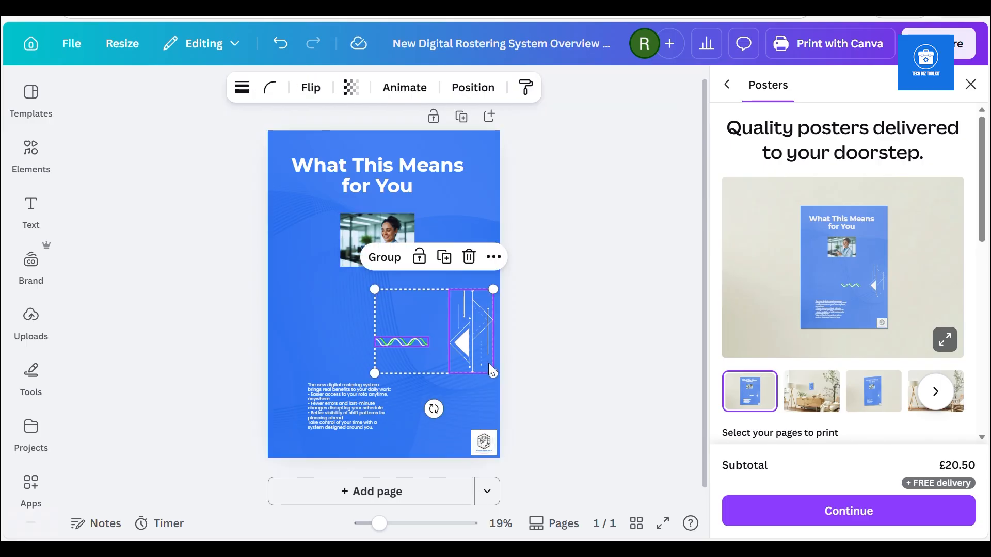
drag(463, 345, 454, 428)
Move the body text up beneath the photo and widen its text box on both sides to nearly the poster's width
drag(336, 416, 336, 326)
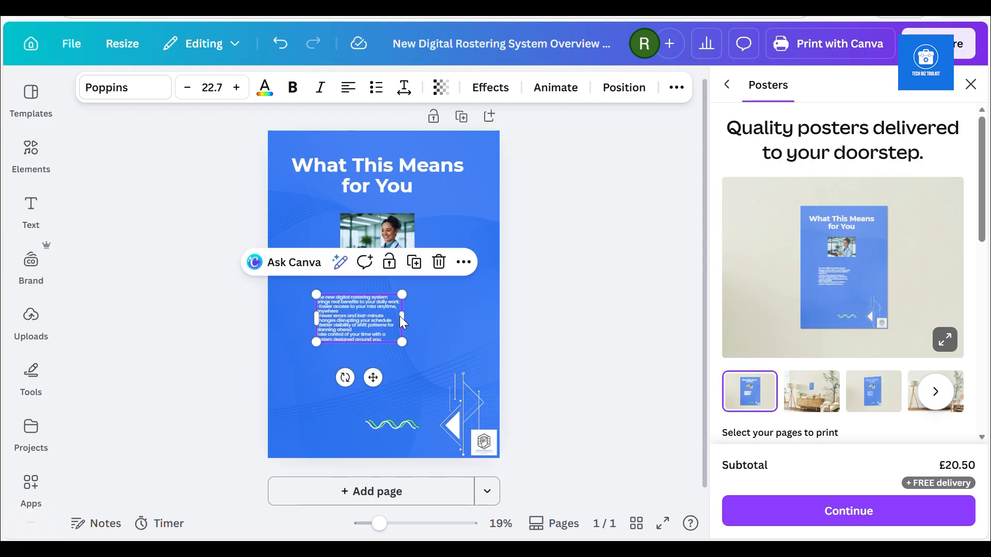
drag(401, 316, 475, 331)
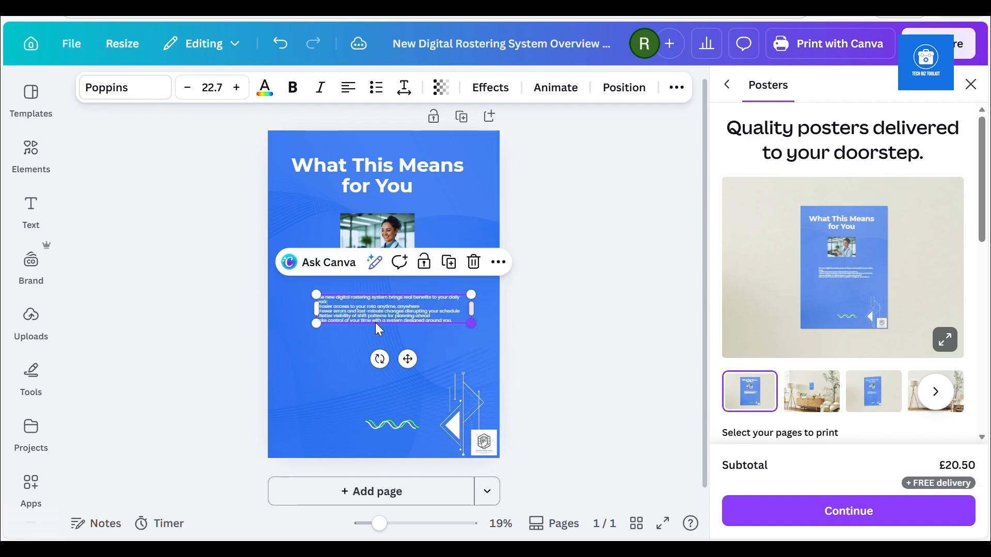
drag(316, 308, 289, 309)
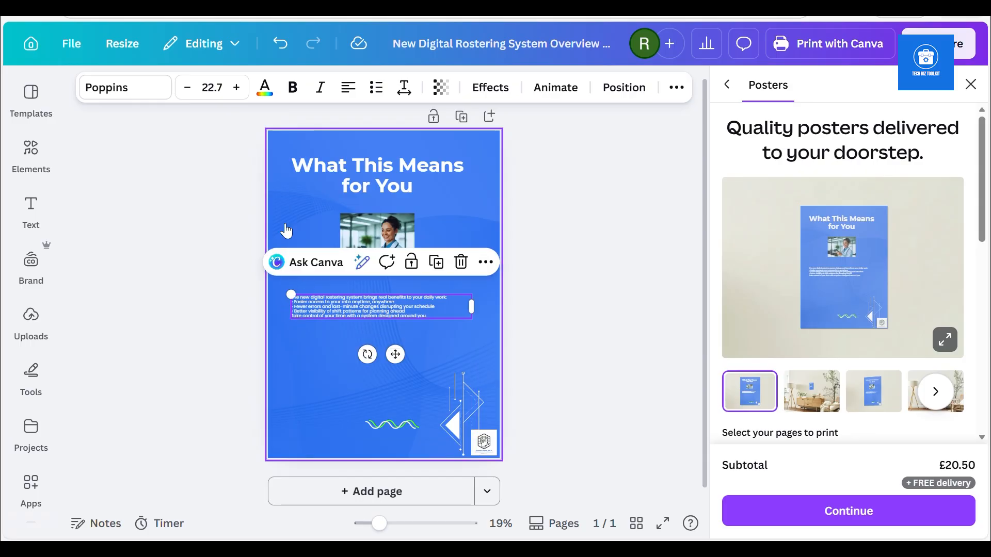
Set the body text's font size to 45.7
click(237, 88)
click(237, 87)
click(237, 88)
click(237, 88)
click(237, 88)
click(237, 88)
click(237, 88)
click(237, 87)
click(237, 88)
click(237, 88)
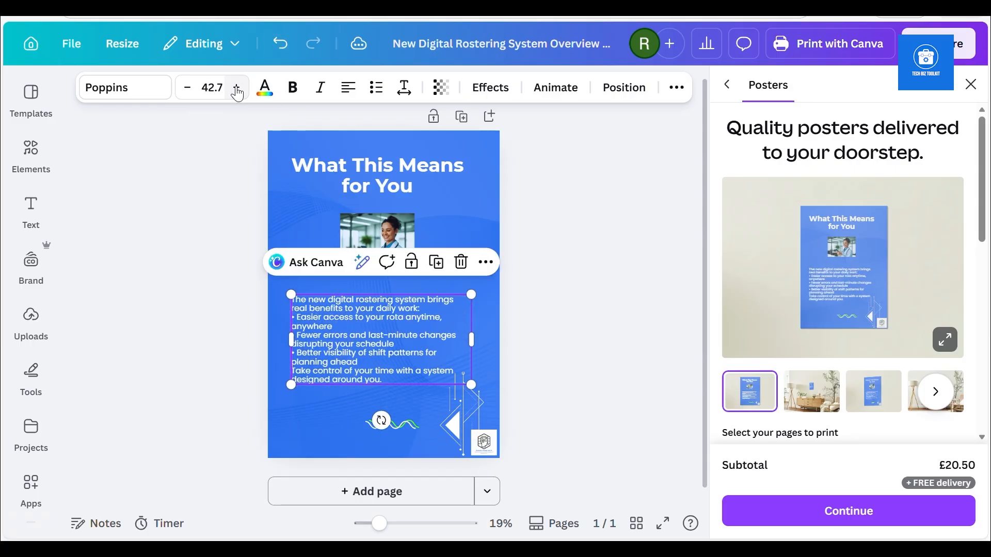
click(237, 88)
click(237, 88)
click(237, 89)
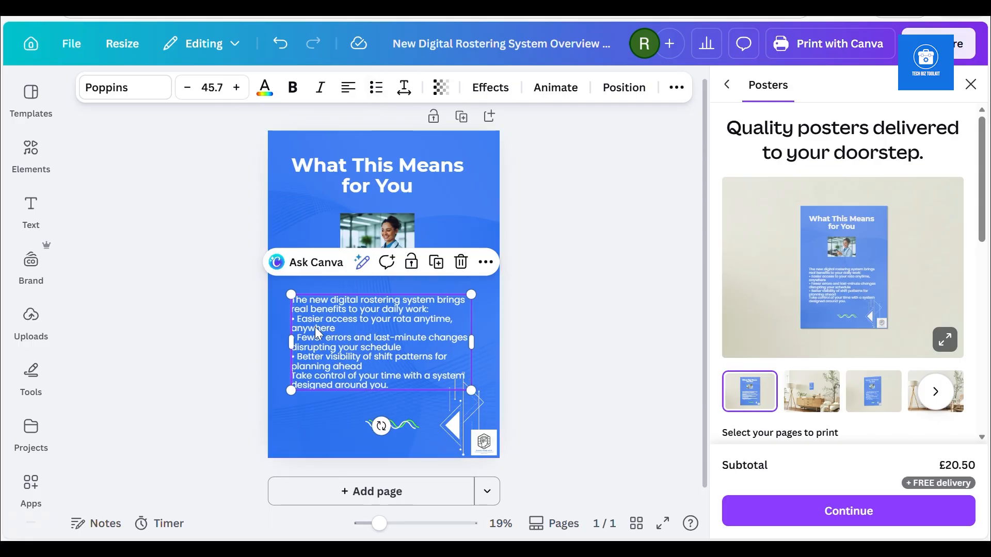
Enlarge the photo to fill the gap between title and body text, and centre it horizontally on the poster
click(347, 254)
drag(343, 268, 316, 289)
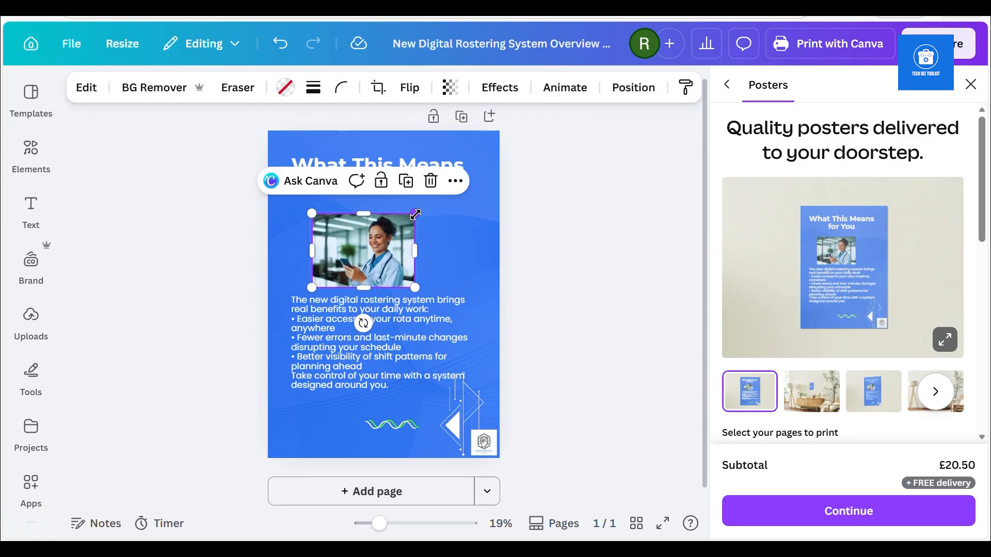
drag(417, 213, 430, 208)
drag(378, 257, 392, 256)
Move the body text down slightly so it clears the enlarged photo
click(368, 347)
drag(368, 346, 367, 360)
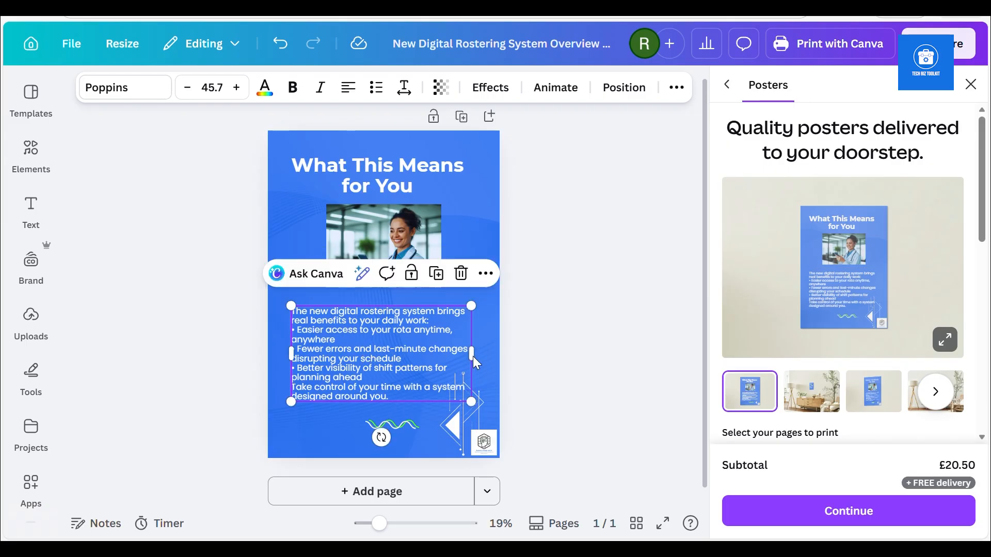
drag(475, 355, 472, 355)
Insert a blank line after the intro sentence and after each of the three bullet points in the body text
double_click(403, 336)
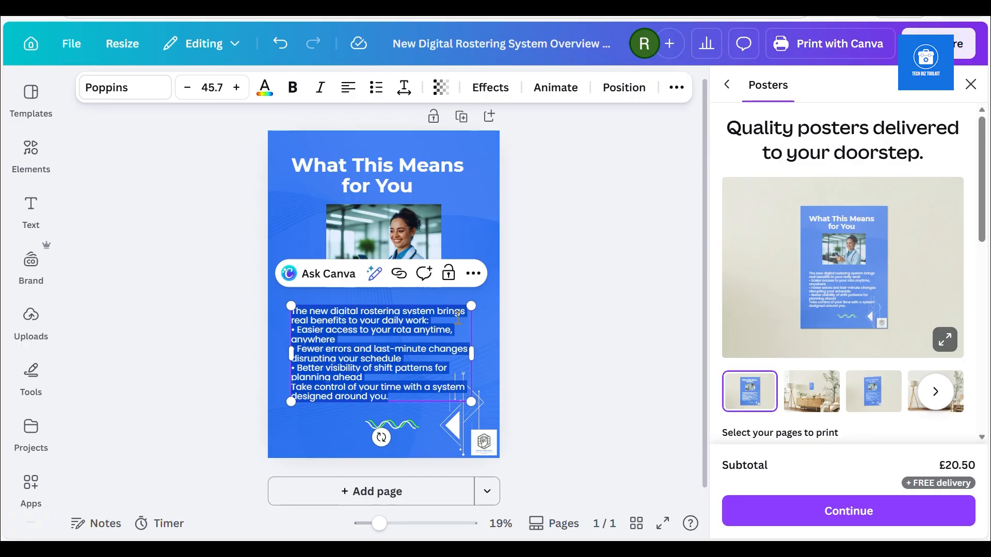
key(Escape)
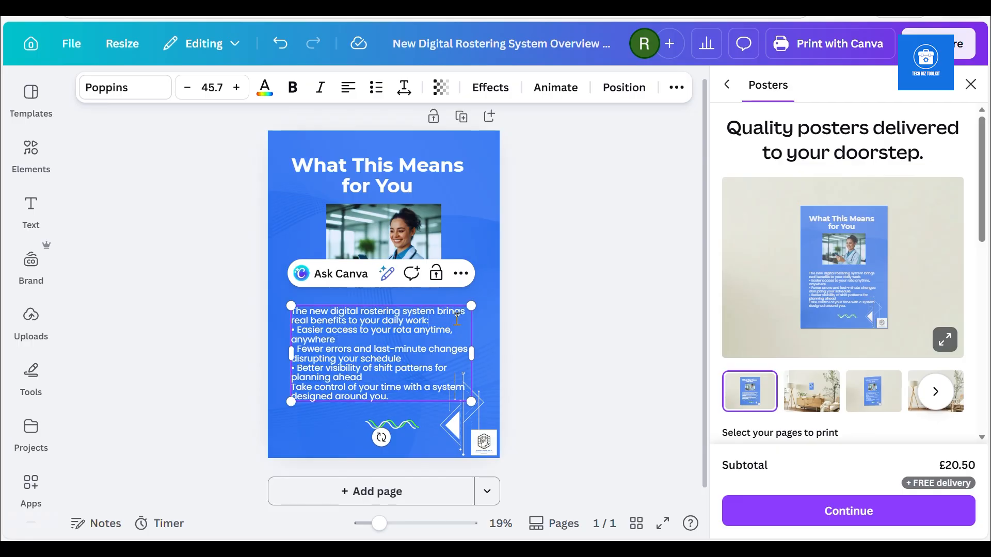
click(457, 318)
key(Return)
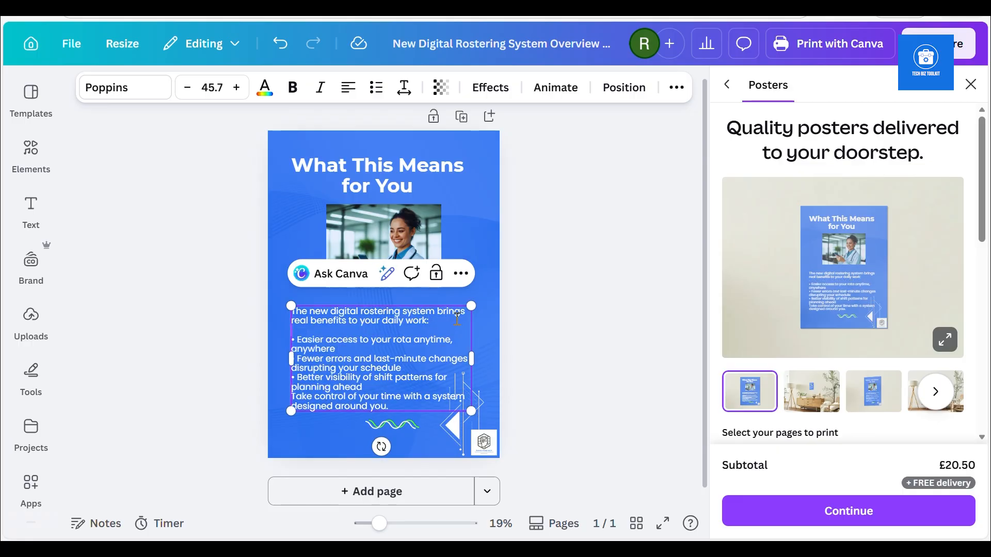
click(376, 349)
key(Return)
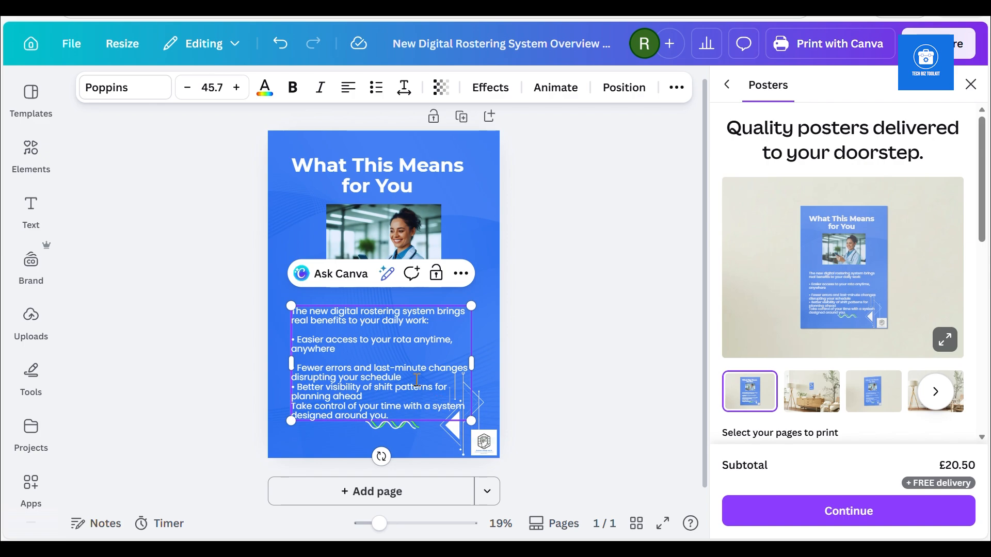
key(Return)
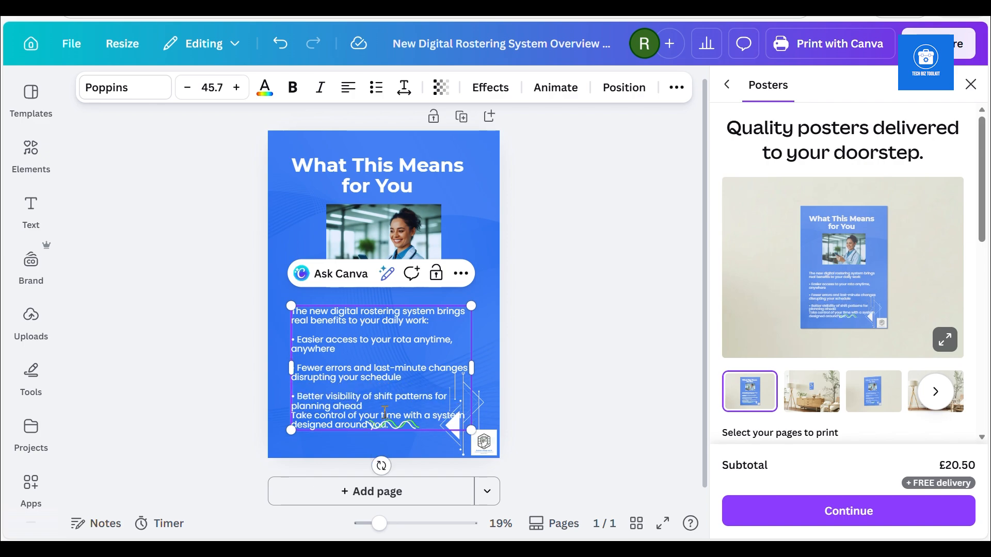
key(Return)
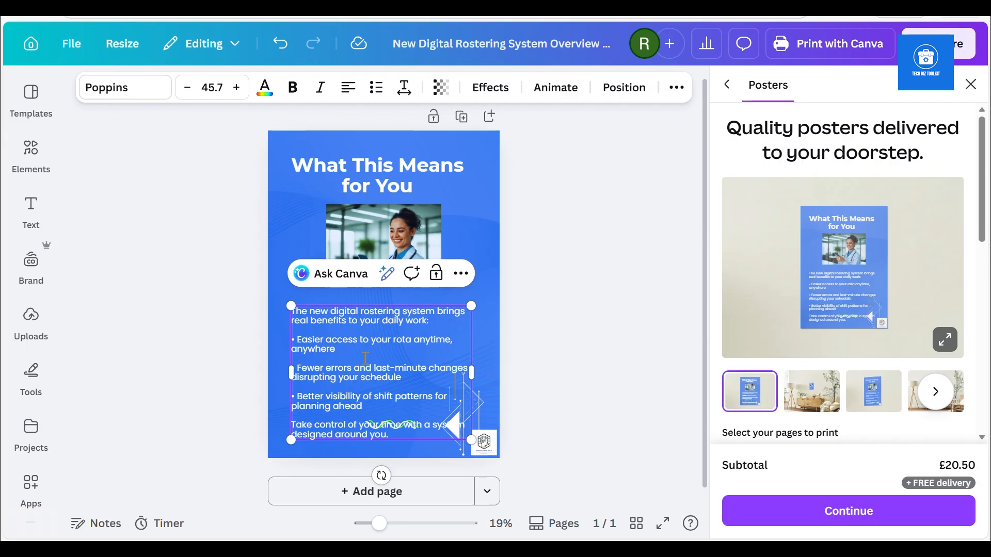
Move the body text up close to the photo and reduce the blank line above "Take control of your time" to font size 27.7
drag(365, 305, 369, 293)
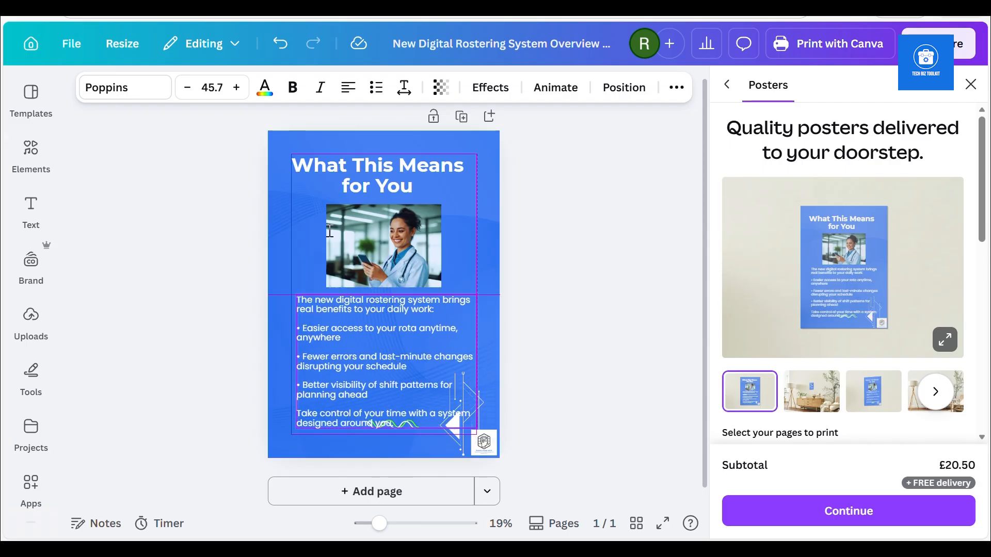
click(187, 88)
click(187, 88)
click(187, 88)
double_click(187, 88)
double_click(187, 88)
double_click(187, 88)
double_click(188, 88)
double_click(187, 87)
double_click(187, 88)
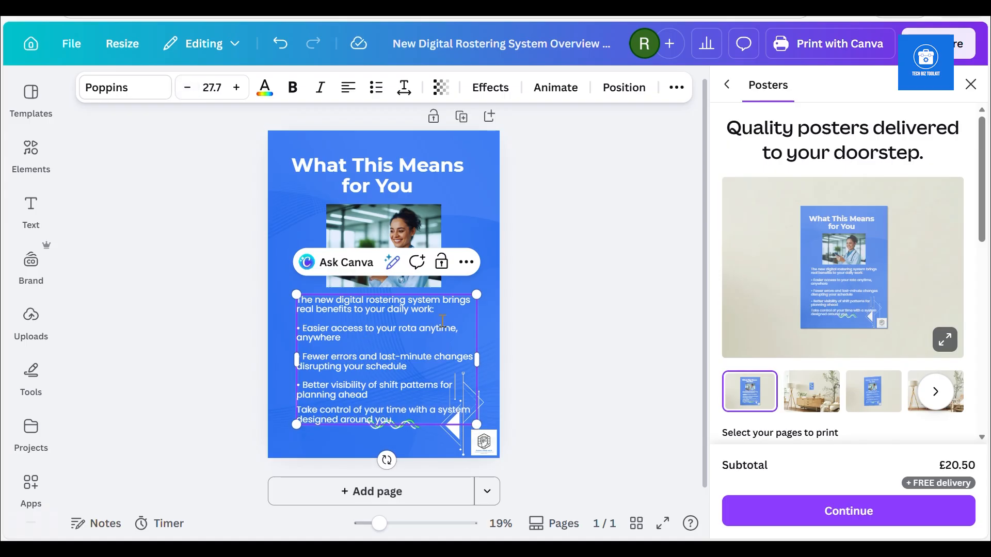
Delete the white arrow graphic beside the logo
click(508, 368)
click(480, 405)
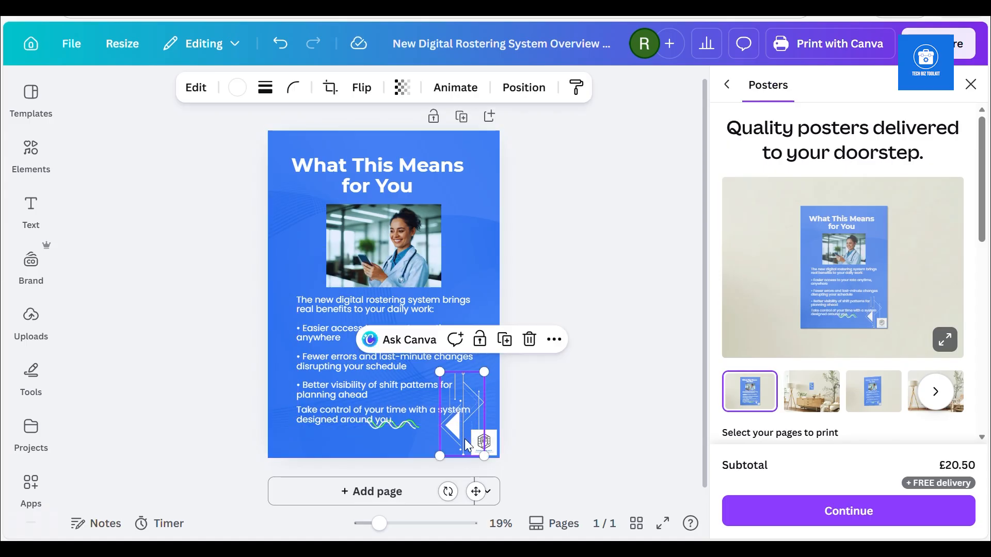
drag(439, 374, 460, 422)
click(466, 446)
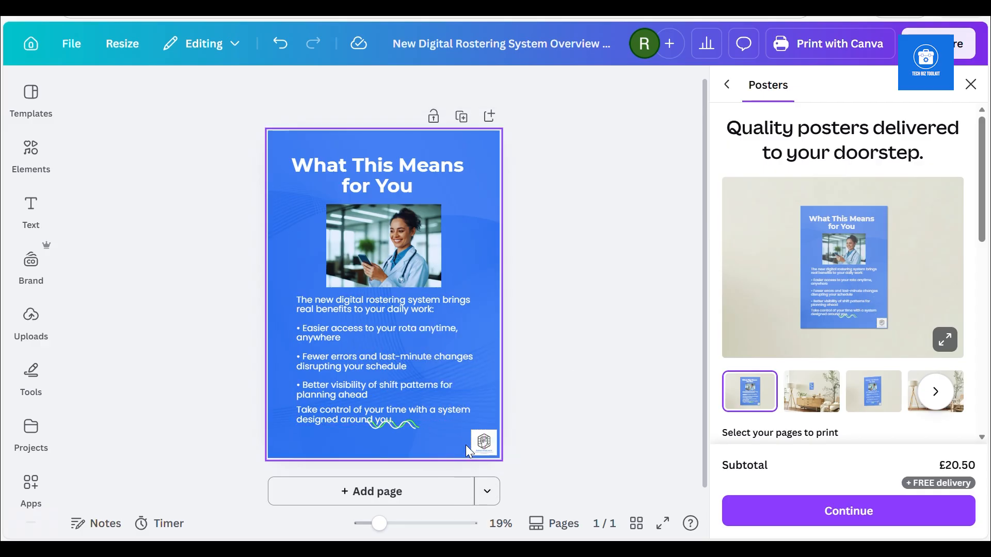
Move the green wave graphic down below the body text, near the poster's lower edge
click(404, 351)
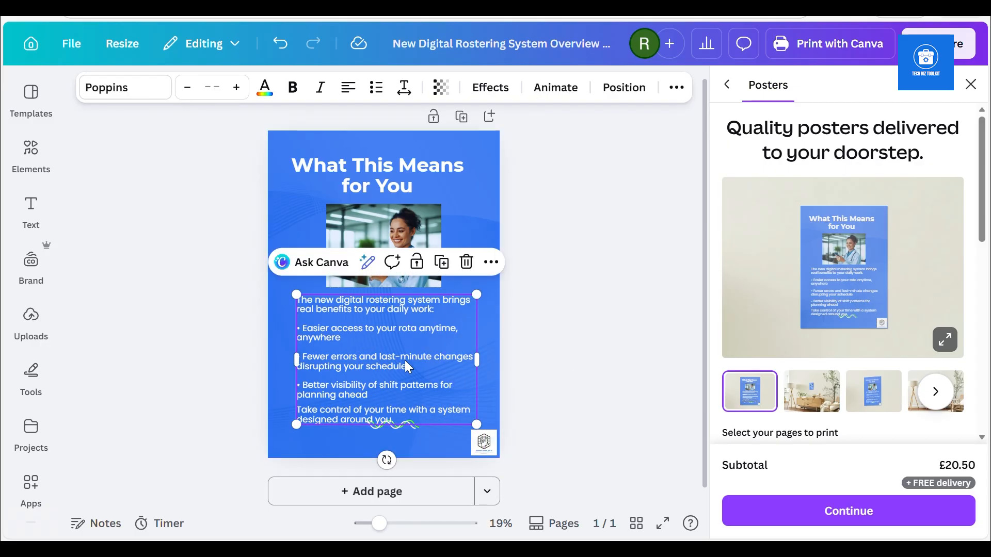
click(377, 428)
drag(377, 428, 378, 449)
drag(354, 382, 355, 389)
click(649, 357)
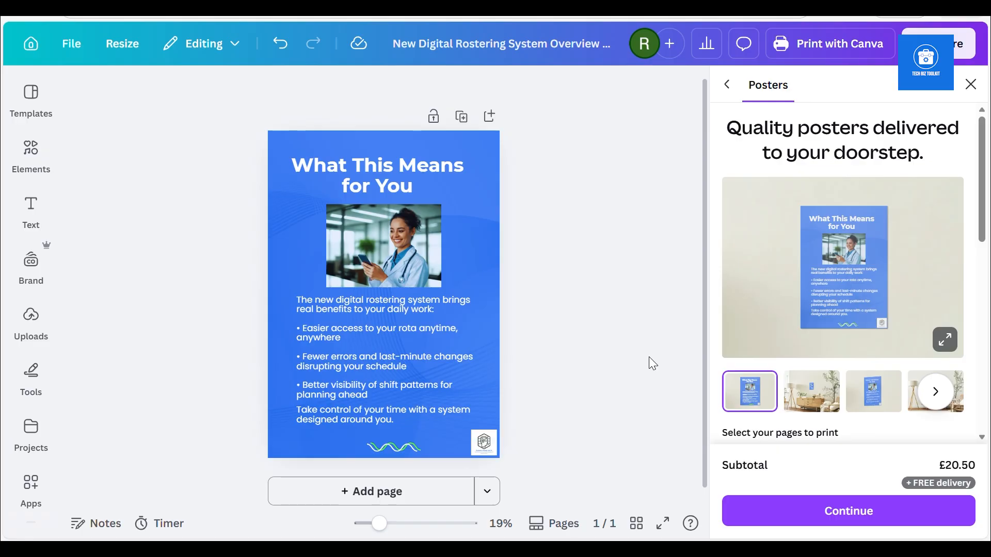